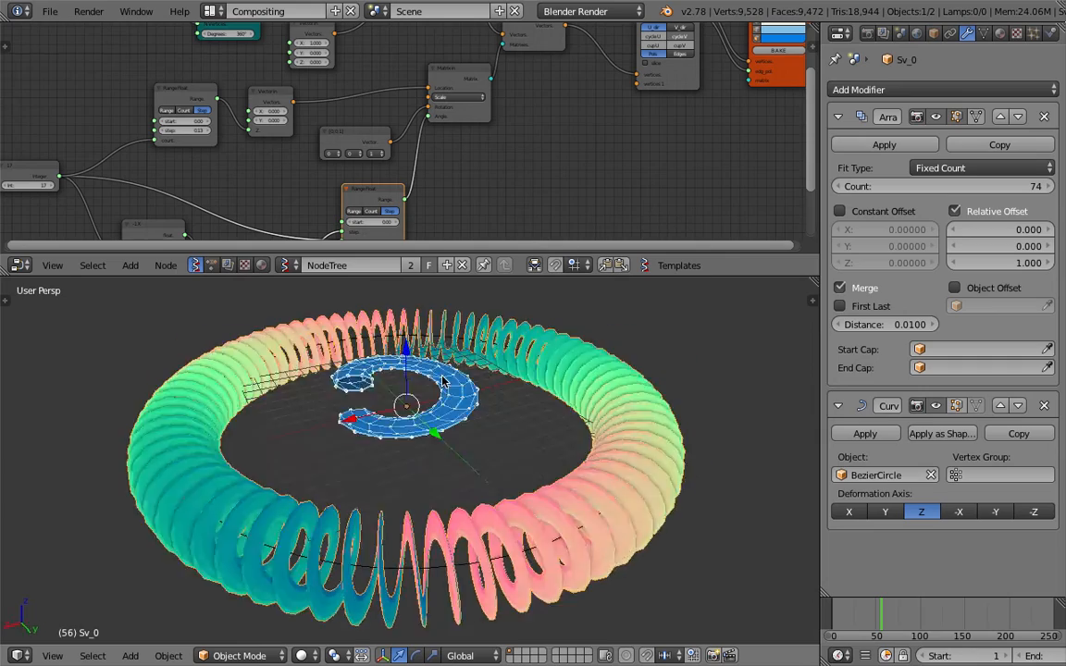
# - Preview the spiral_matter.jpg reference image from the desktop and enlarge the preview to study the spiral workflow
pyautogui.scroll(2, 498, 374)
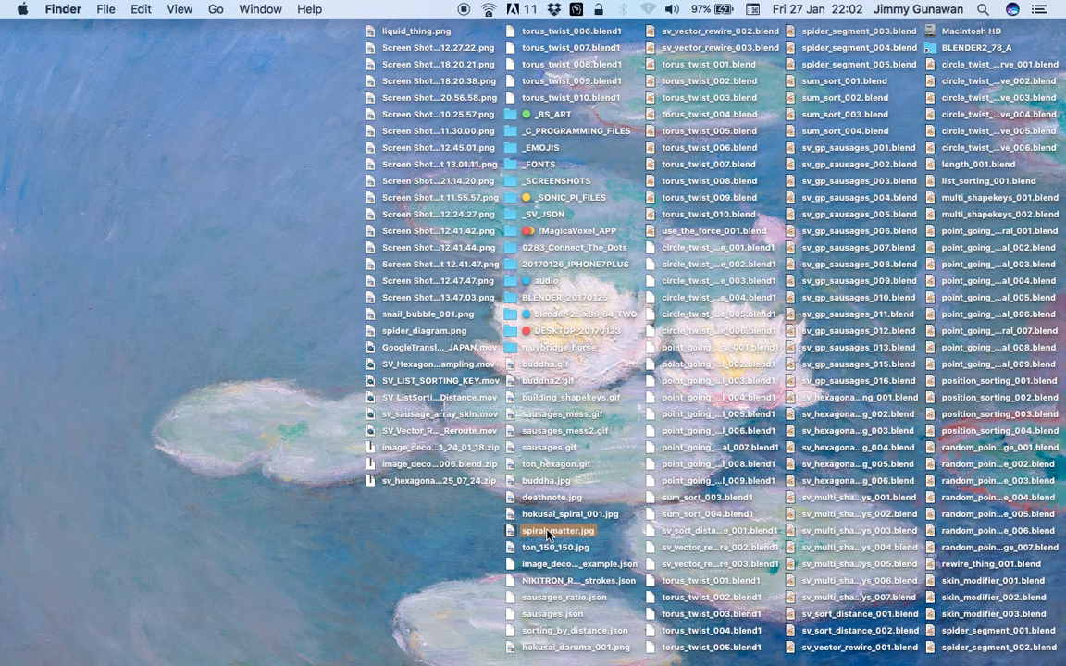
pyautogui.press('space')
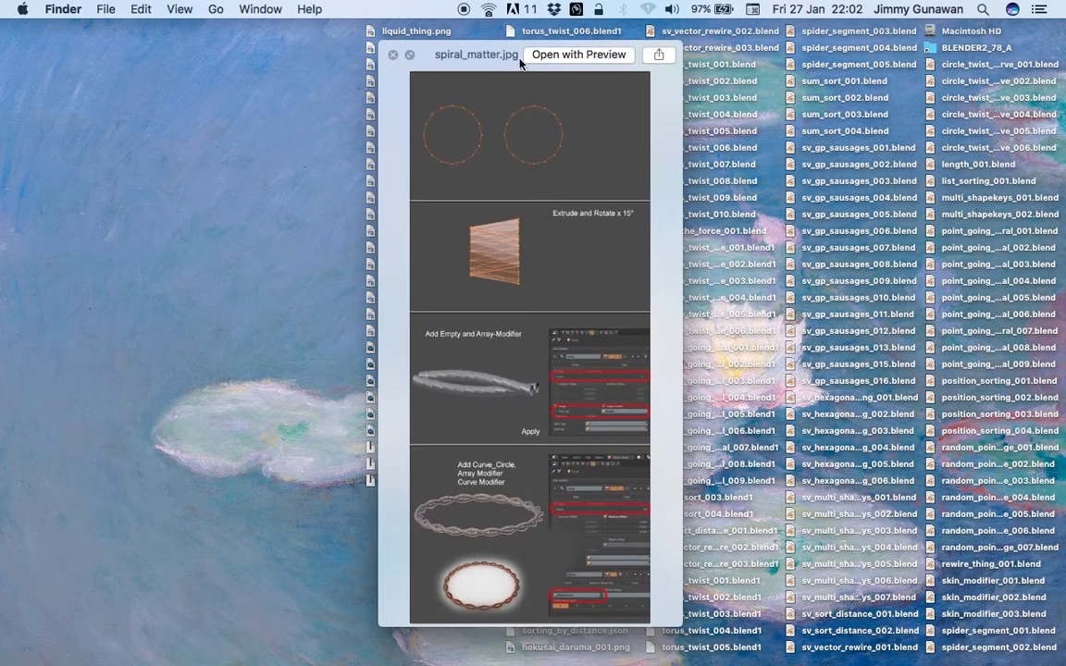
pyautogui.moveTo(490, 53); pyautogui.dragTo(424, 44)
pyautogui.moveTo(615, 613); pyautogui.dragTo(765, 664)
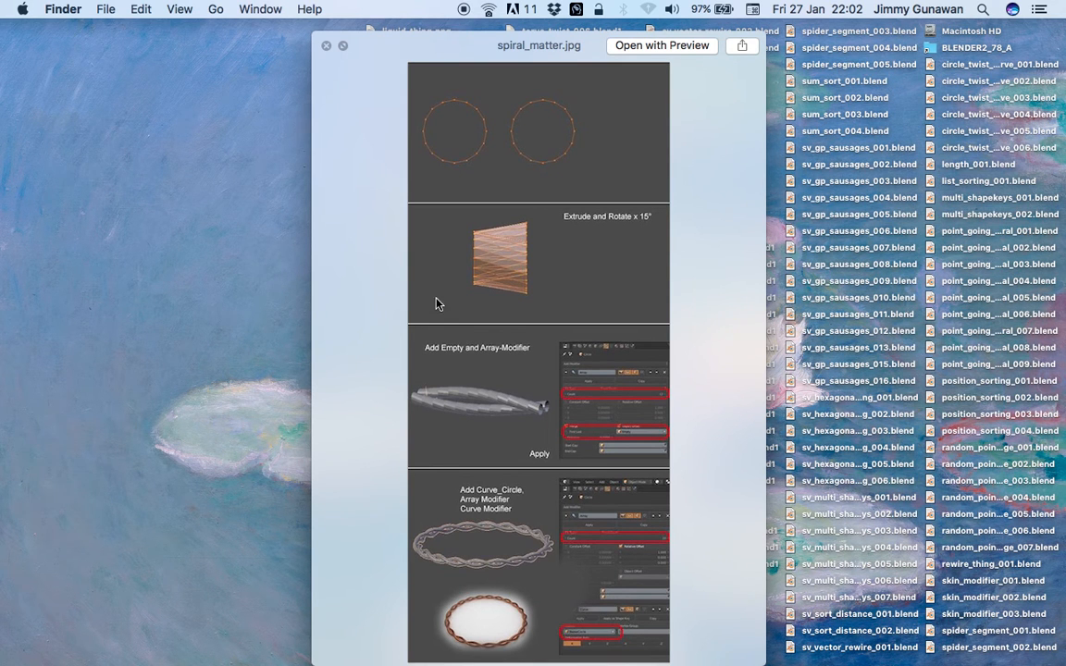
pyautogui.moveTo(430, 46); pyautogui.dragTo(416, 34)
pyautogui.moveTo(750, 654); pyautogui.dragTo(800, 665)
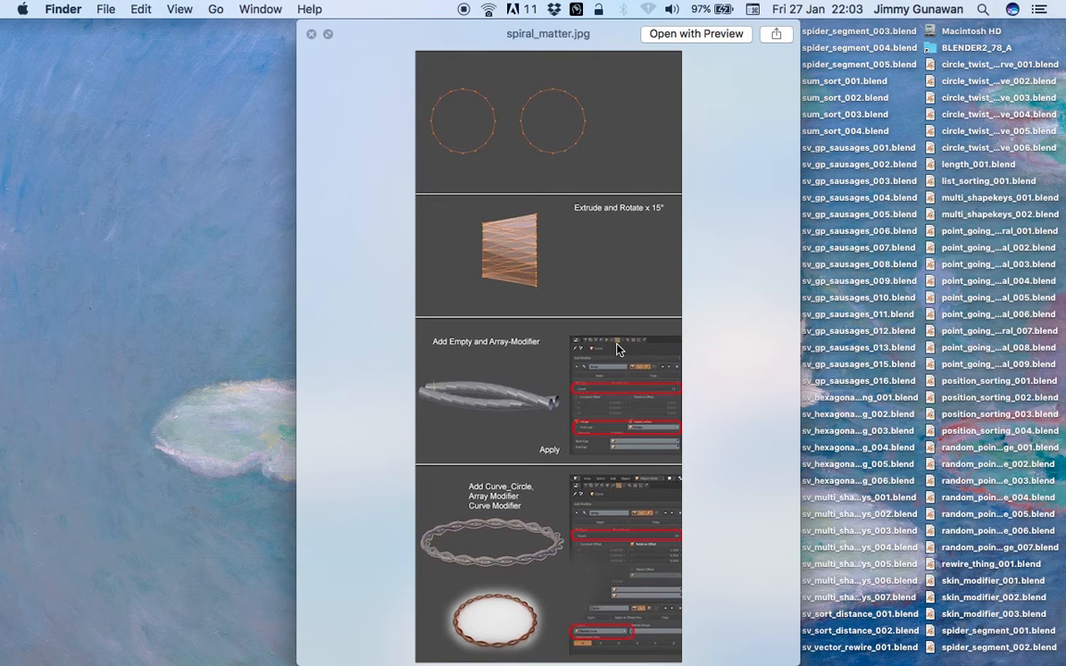
# - Switch back to Blender and enlarge the 3D viewport to cover the node editor
pyautogui.hotkey('ctrl', 'Right')
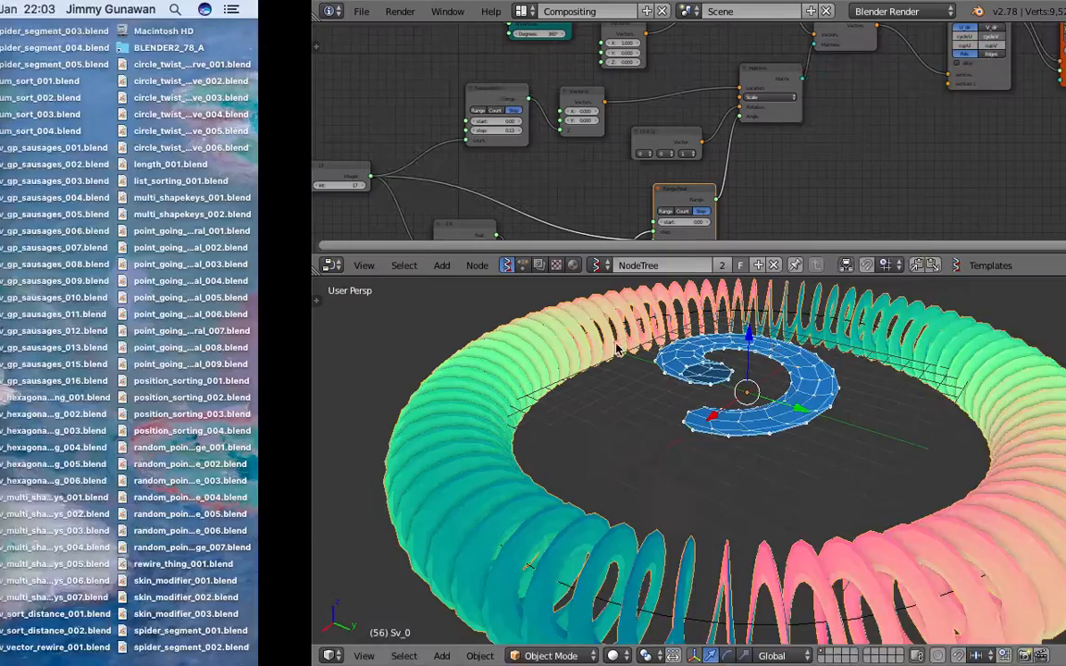
pyautogui.moveTo(610, 350); pyautogui.dragTo(581, 300, button='middle')
pyautogui.scroll(-3, 488, 425)
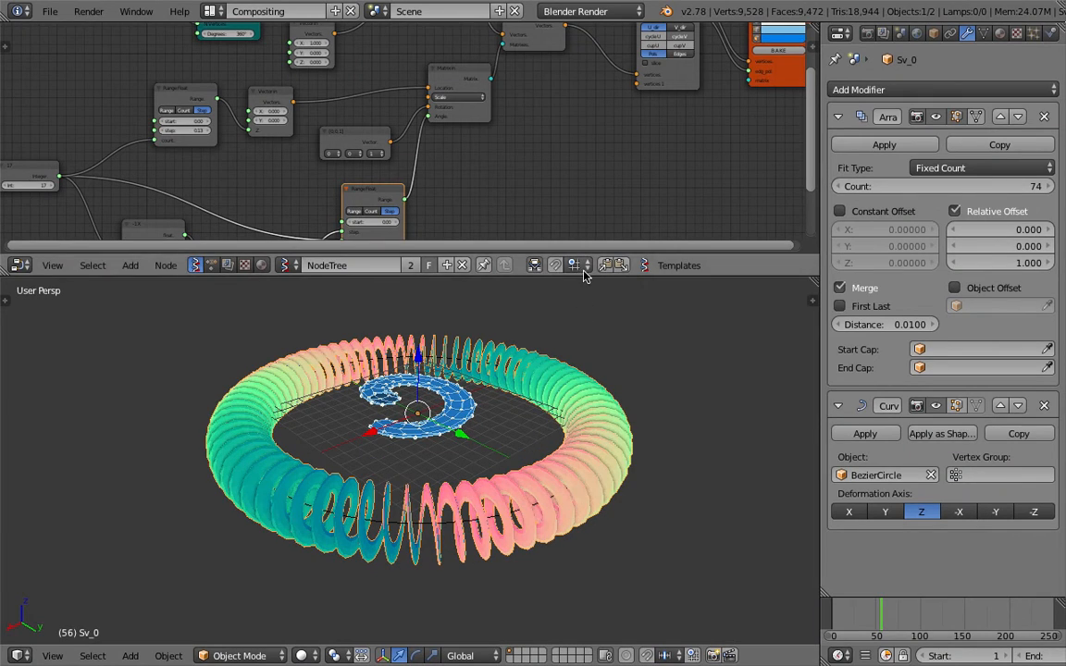
pyautogui.moveTo(581, 275); pyautogui.dragTo(581, 41)
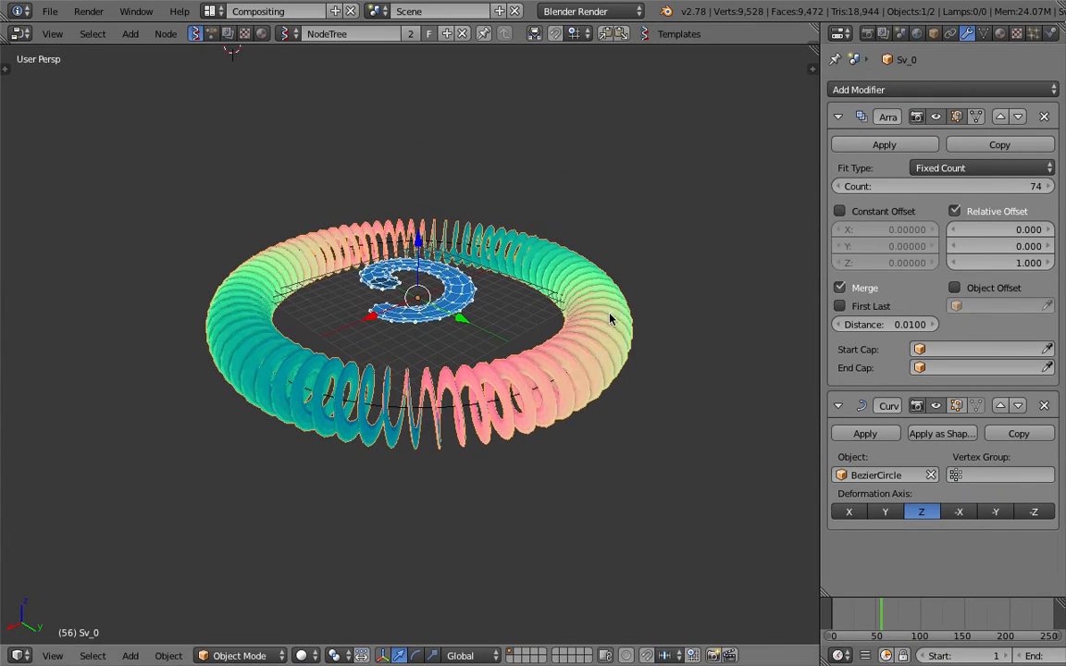
# - Examine the blue twisted segment inside the coil ring from several angles
pyautogui.scroll(5, 611, 334)
pyautogui.moveTo(610, 334); pyautogui.dragTo(415, 232, button='middle')
pyautogui.scroll(4, 462, 428)
pyautogui.scroll(-3, 496, 375)
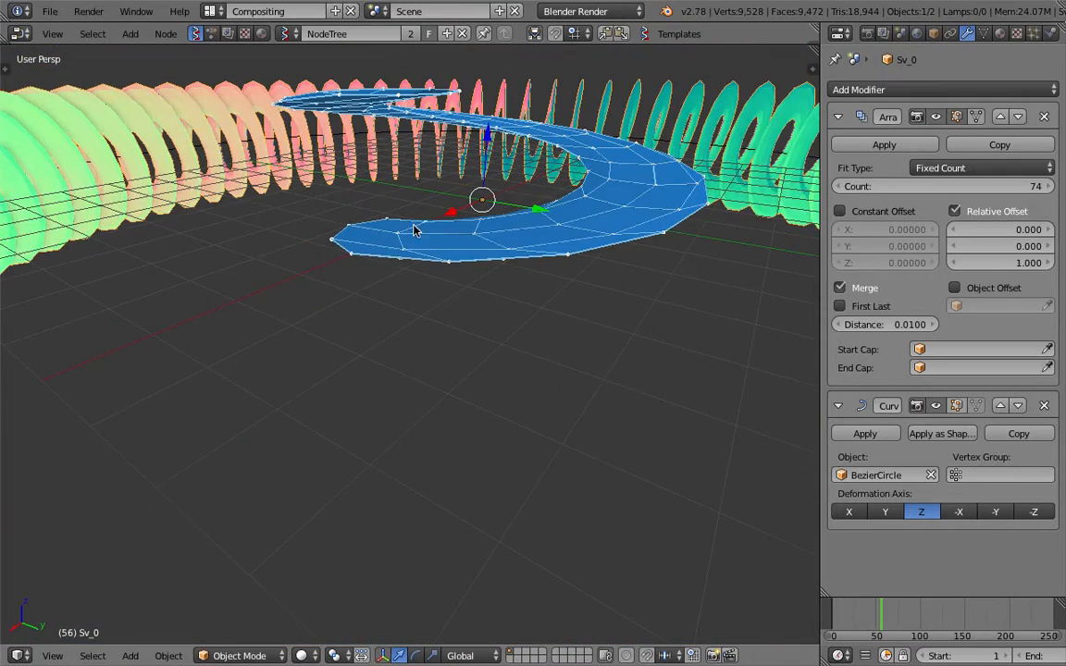
pyautogui.moveTo(568, 212); pyautogui.dragTo(440, 393, button='middle')
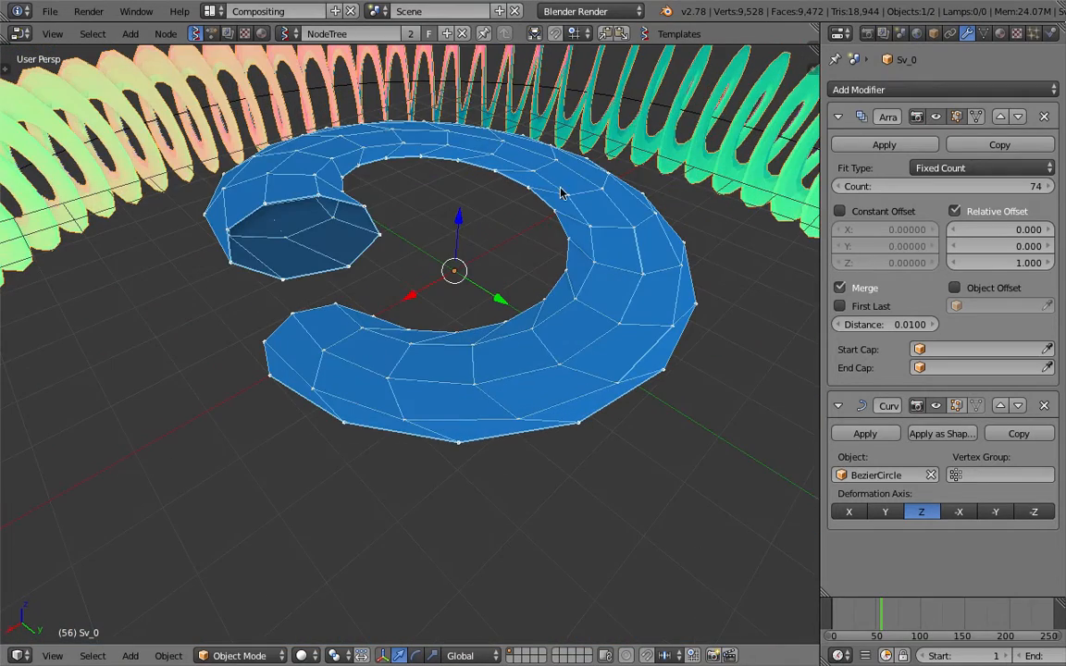
pyautogui.moveTo(374, 293); pyautogui.dragTo(529, 361, button='middle')
pyautogui.scroll(-2, 479, 305)
pyautogui.scroll(2, 478, 304)
pyautogui.scroll(-2, 527, 345)
pyautogui.moveTo(435, 414); pyautogui.dragTo(449, 385, button='middle')
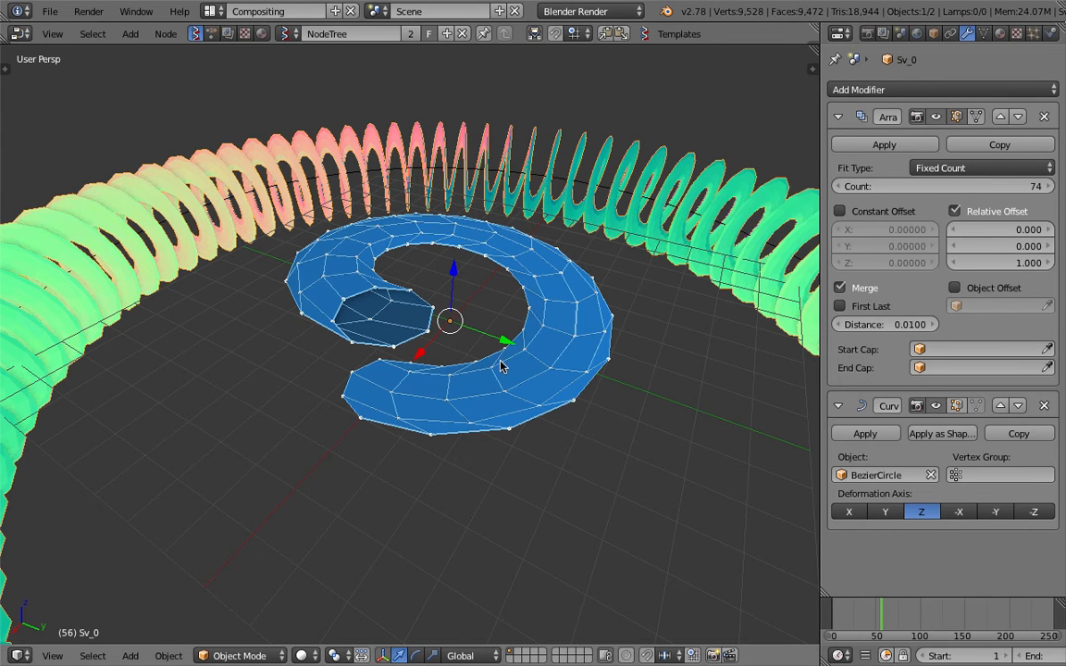
pyautogui.moveTo(501, 368); pyautogui.dragTo(450, 475, button='middle')
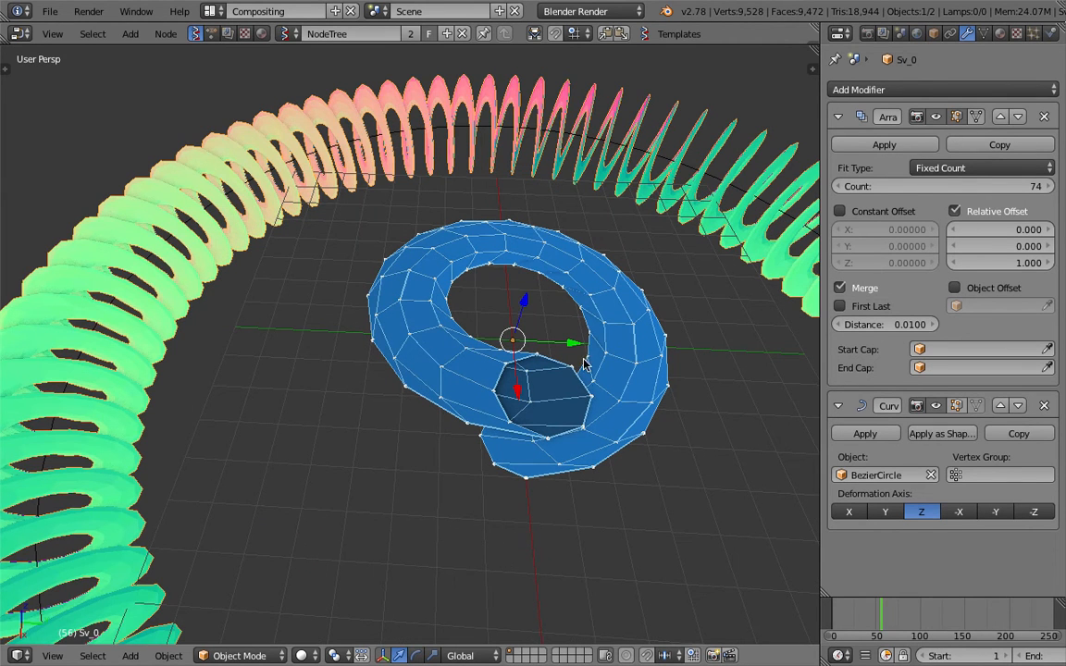
pyautogui.moveTo(437, 276); pyautogui.dragTo(418, 248, button='middle')
pyautogui.moveTo(480, 232); pyautogui.dragTo(739, 291, button='middle')
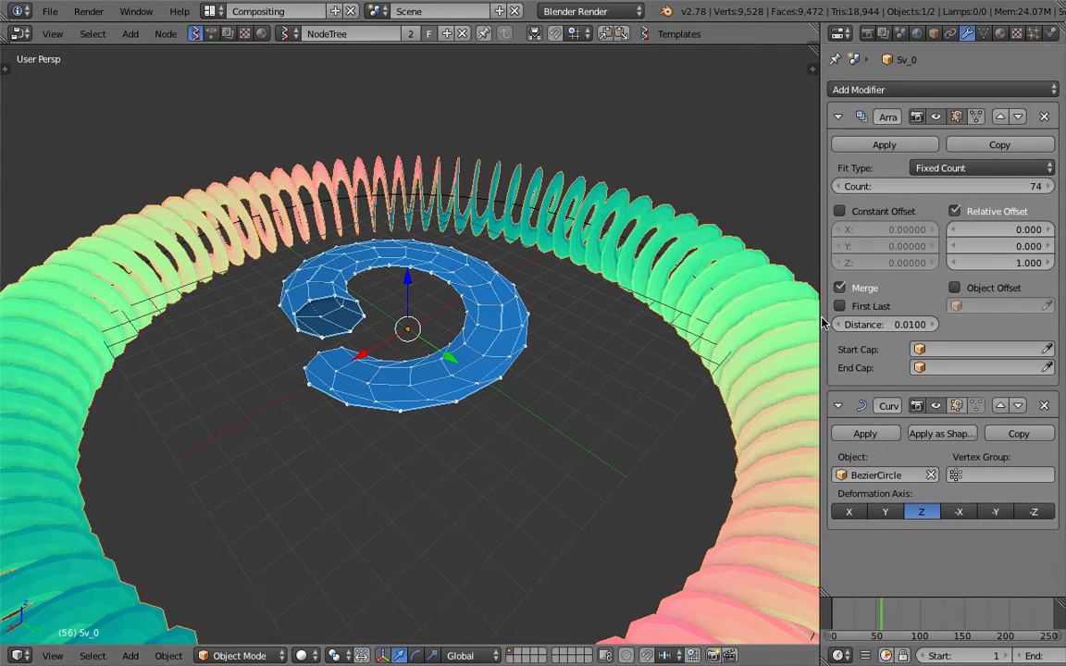
# - Widen the properties editor and turn off the viewport display of the Curve modifier on Sv_0
pyautogui.moveTo(820, 298); pyautogui.dragTo(728, 305)
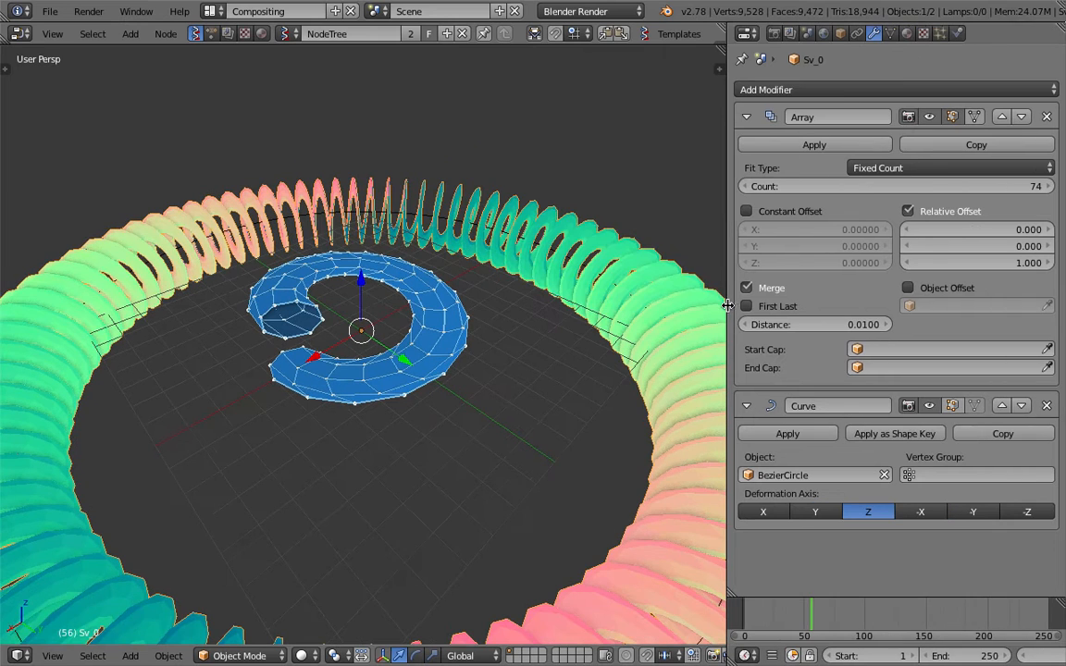
pyautogui.click(933, 405)
pyautogui.scroll(-3, 578, 356)
pyautogui.moveTo(437, 235)
pyautogui.keyDown('shift'); pyautogui.mouseDown(button='middle')
pyautogui.moveTo(479, 407)
pyautogui.moveTo(454, 362)
pyautogui.moveTo(462, 430)
pyautogui.moveTo(437, 447)
pyautogui.moveTo(424, 245)
pyautogui.moveTo(412, 293)
pyautogui.moveTo(404, 281)
pyautogui.moveTo(429, 321)
pyautogui.moveTo(428, 245)
pyautogui.mouseUp(button='middle'); pyautogui.keyUp('shift')
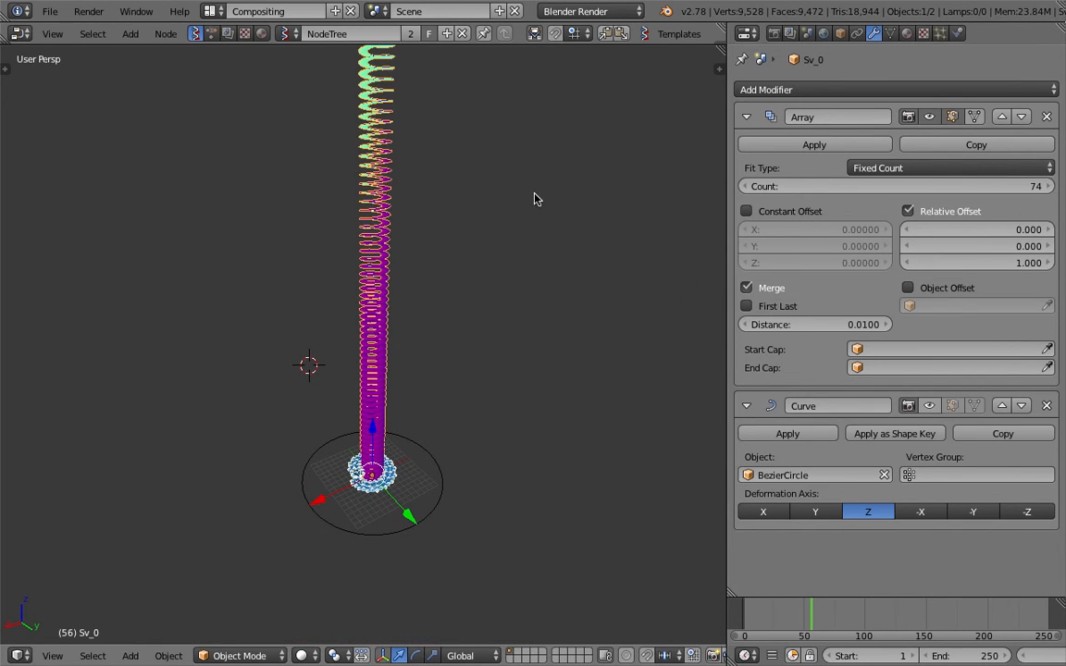
# - Reduce the Array modifier's Count to 20 for the straight coil column
pyautogui.moveTo(983, 187); pyautogui.dragTo(932, 187)
pyautogui.scroll(4, 648, 343)
pyautogui.moveTo(555, 414); pyautogui.dragTo(390, 454, button='middle')
pyautogui.moveTo(469, 403); pyautogui.dragTo(421, 375, button='middle')
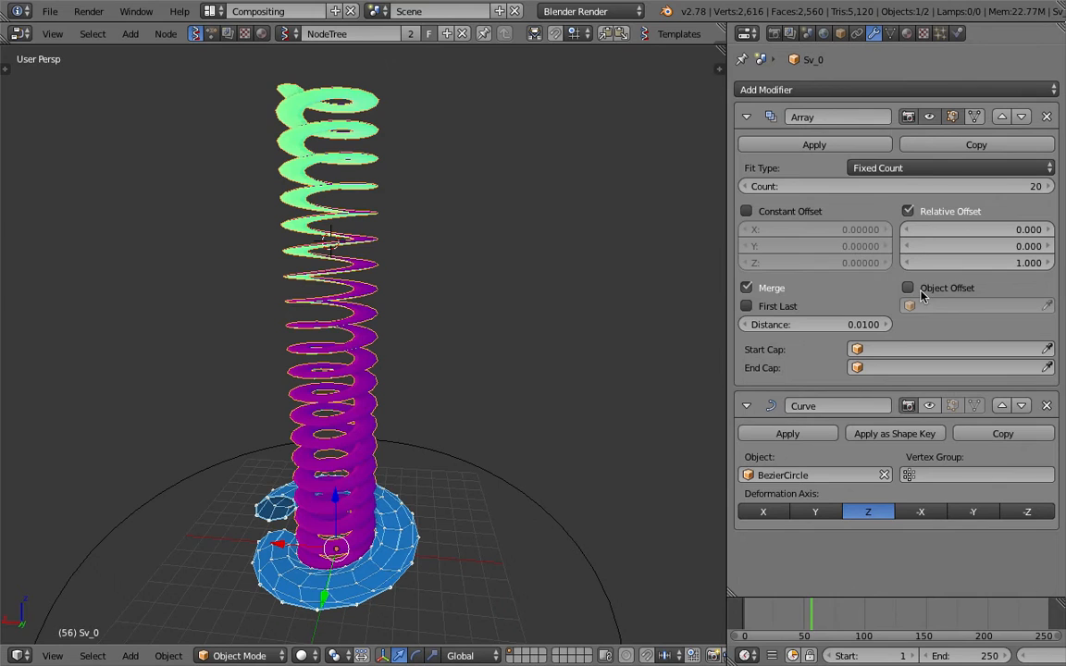
# - Toggle the Array modifier's Merge option off and back on, and inspect the joints of the coil column
pyautogui.click(765, 292)
pyautogui.click(767, 293)
pyautogui.click(769, 293)
pyautogui.click(771, 293)
pyautogui.click(774, 294)
pyautogui.click(774, 293)
pyautogui.moveTo(435, 363); pyautogui.dragTo(401, 367, button='middle')
pyautogui.moveTo(386, 184); pyautogui.dragTo(421, 291, button='middle')
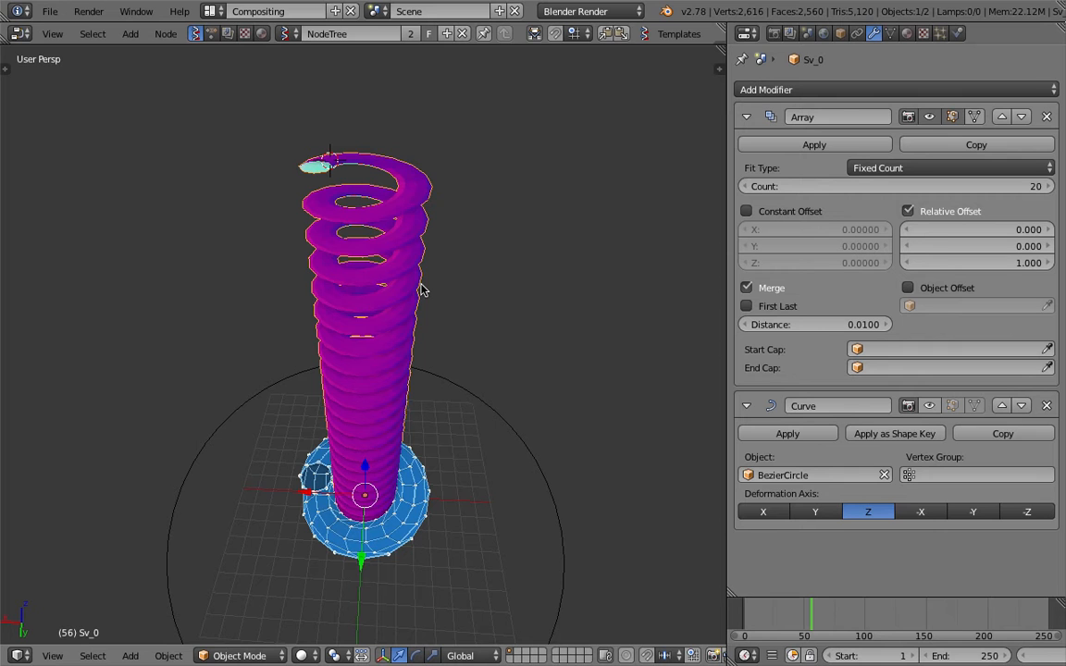
pyautogui.moveTo(424, 321); pyautogui.dragTo(449, 311, button='middle')
pyautogui.moveTo(592, 294); pyautogui.dragTo(421, 294, button='middle')
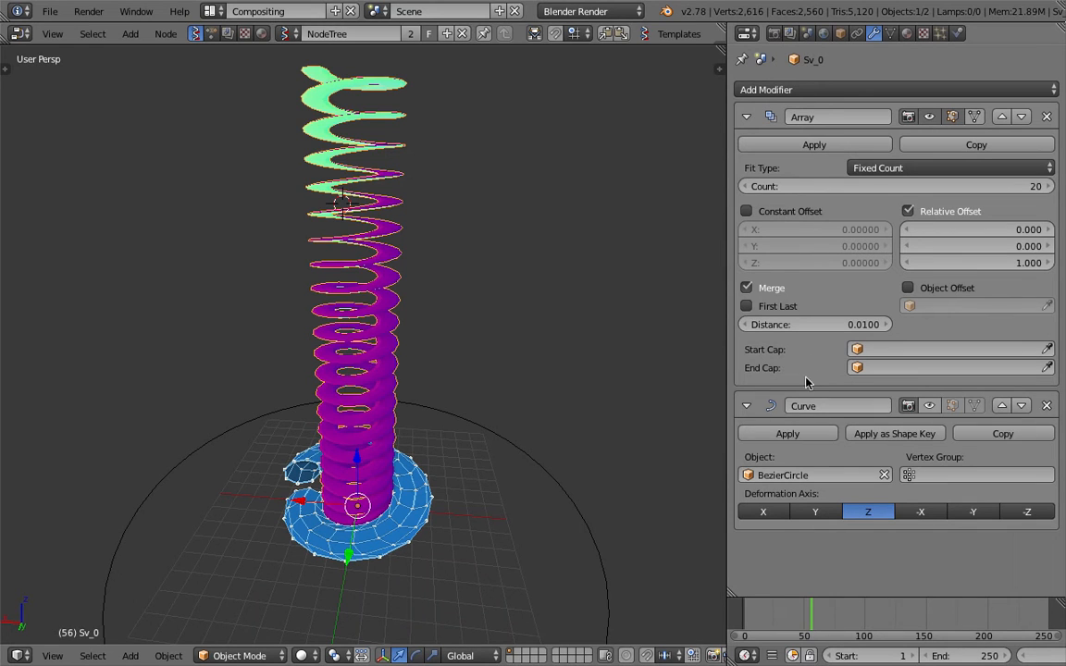
# - Turn the Curve modifier's viewport display back on and inspect the coil bending along the BezierCircle curve
pyautogui.click(932, 407)
pyautogui.moveTo(474, 410); pyautogui.dragTo(507, 454, button='middle')
pyautogui.keyDown('shift'); pyautogui.moveTo(518, 462); pyautogui.dragTo(319, 468, button='middle'); pyautogui.keyUp('shift')
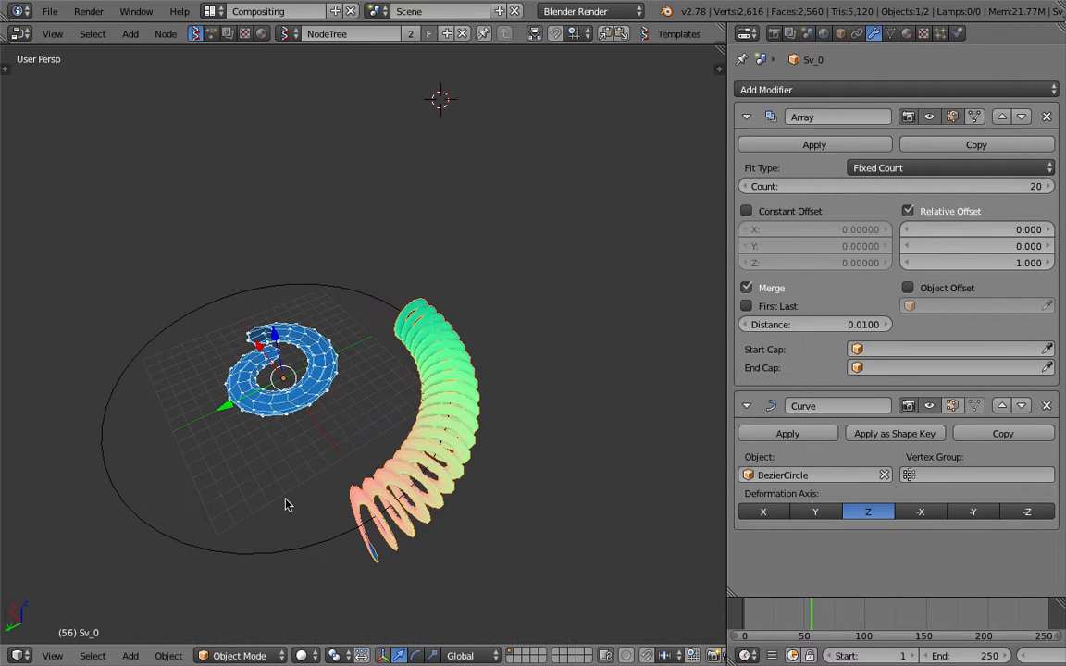
pyautogui.moveTo(469, 490); pyautogui.dragTo(359, 489, button='middle')
pyautogui.moveTo(255, 361); pyautogui.dragTo(236, 364, button='middle')
pyautogui.scroll(4, 286, 416)
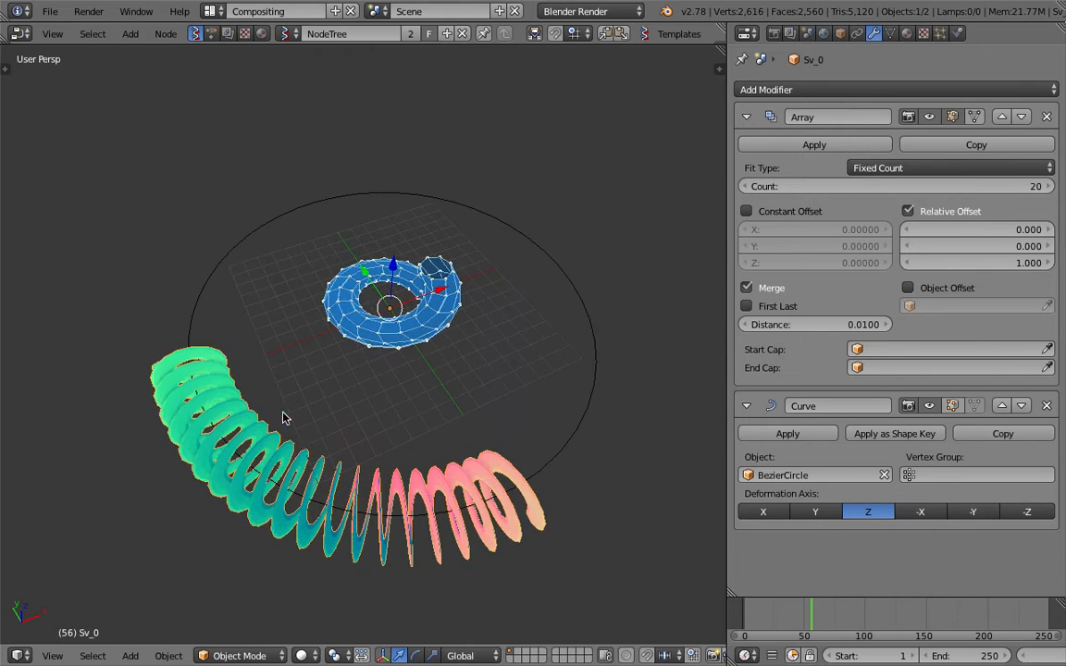
pyautogui.moveTo(321, 462); pyautogui.dragTo(263, 511, button='middle')
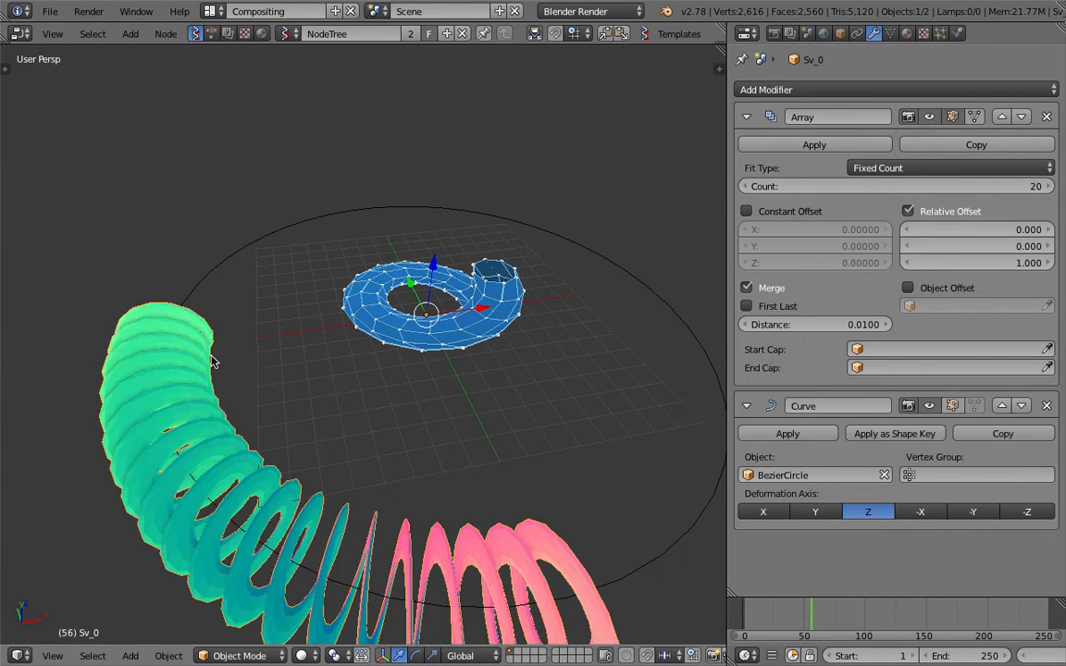
pyautogui.scroll(-3, 215, 335)
pyautogui.moveTo(234, 356); pyautogui.dragTo(239, 398, button='middle')
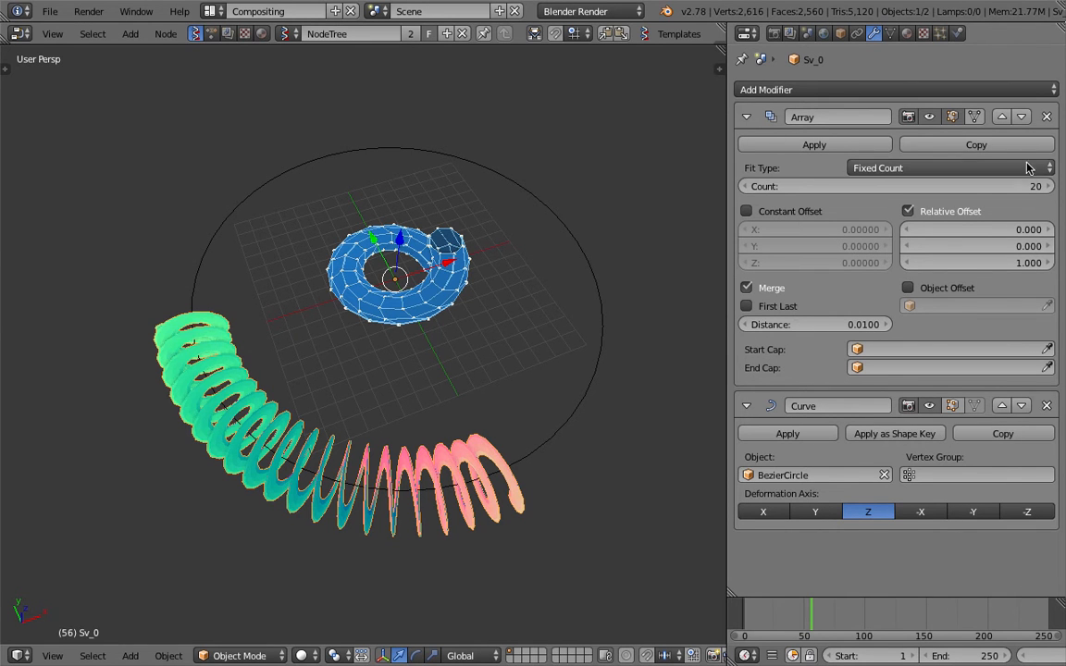
# - Set the Array modifier's Count to 73 to extend the coil around the circle
pyautogui.moveTo(407, 277); pyautogui.dragTo(735, 171, button='middle')
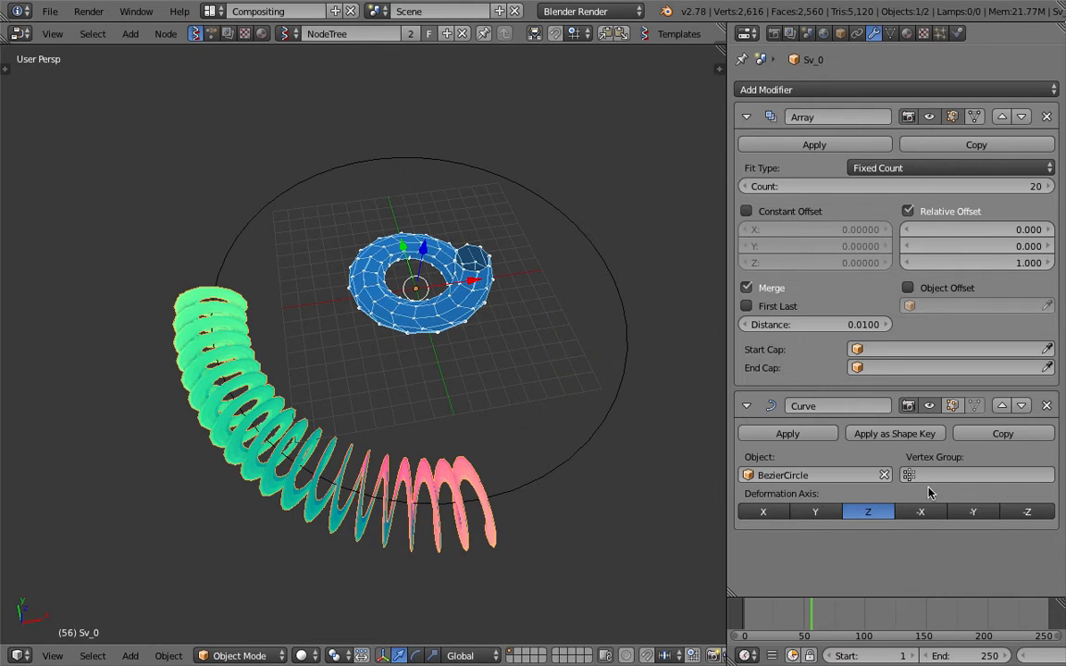
pyautogui.moveTo(518, 278); pyautogui.dragTo(352, 257, button='middle')
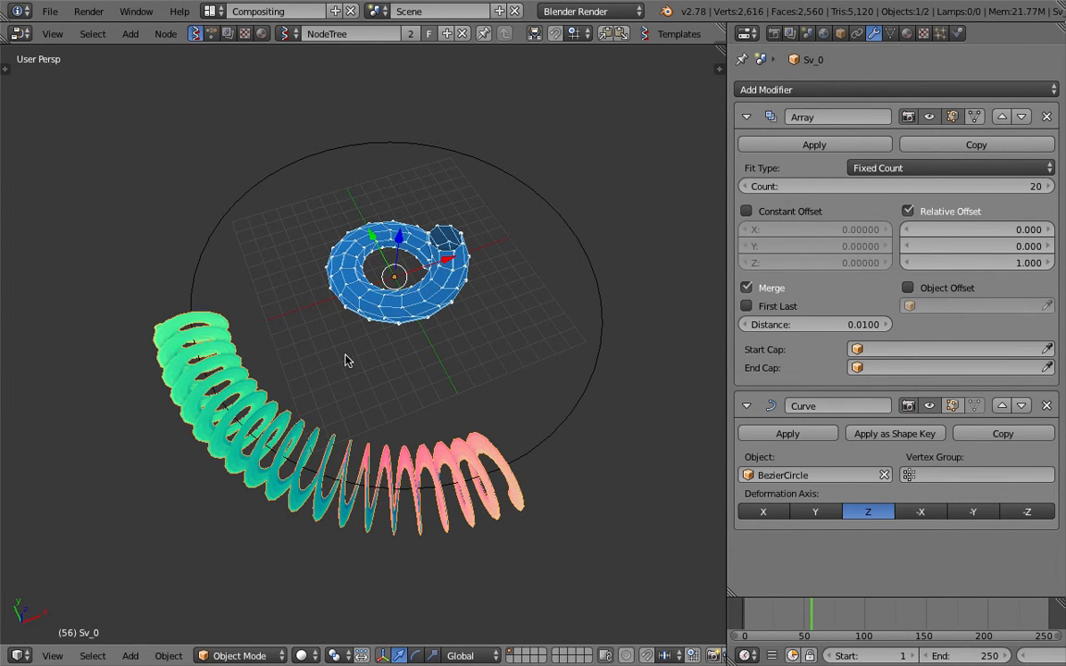
pyautogui.moveTo(796, 186); pyautogui.dragTo(902, 186)
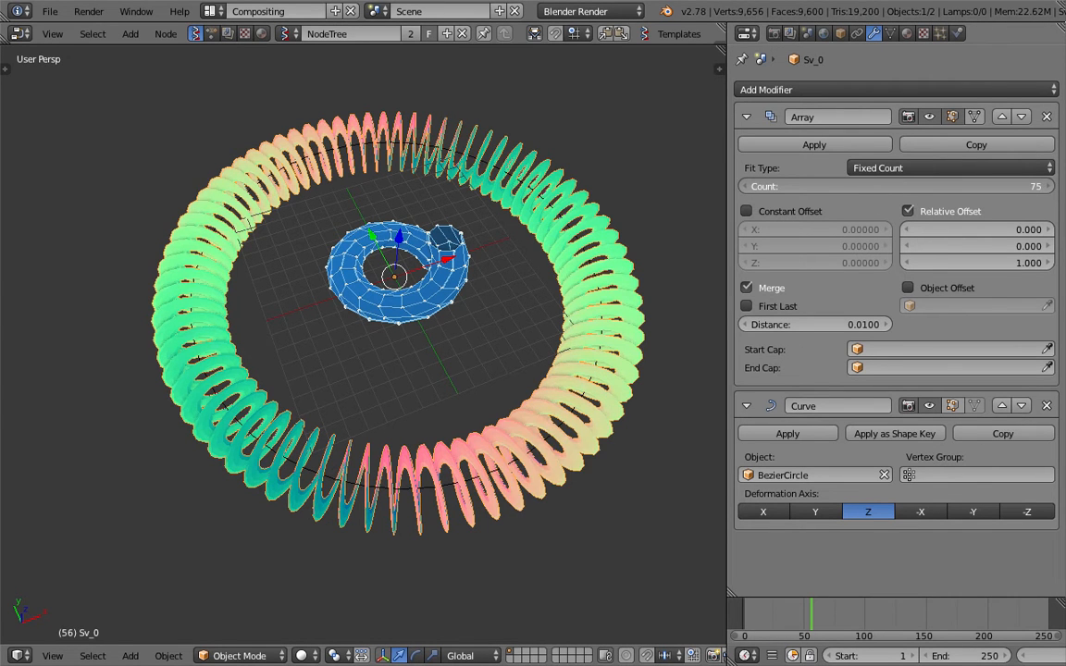
# - Try scaling, moving and freely rotating the BezierCircle curve that guides the coil
pyautogui.rightClick(555, 449)
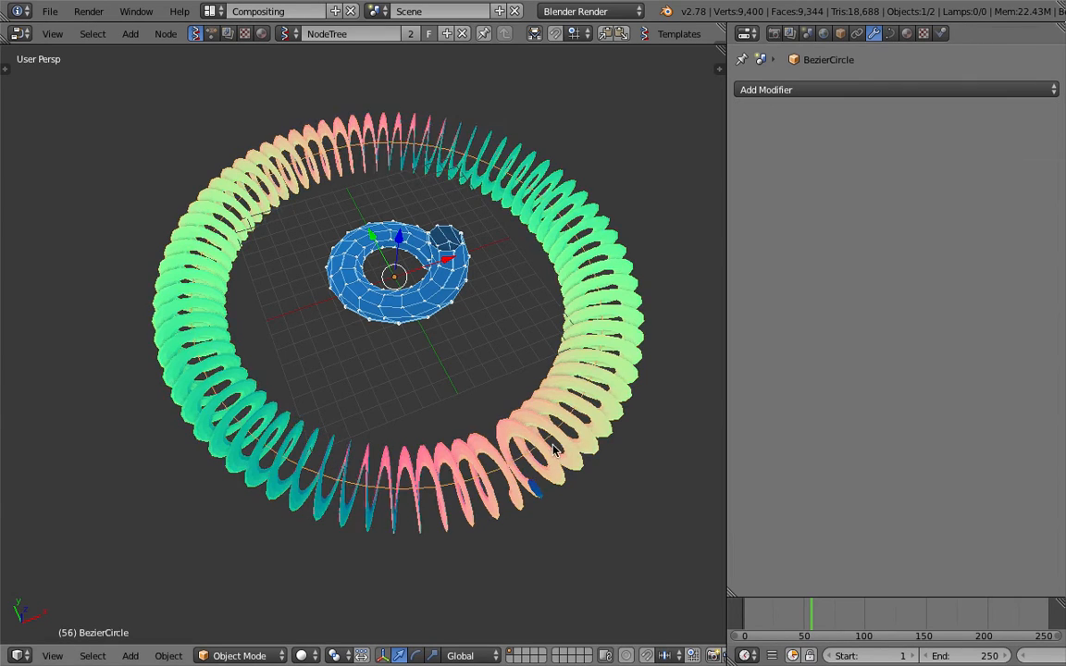
pyautogui.moveTo(555, 449); pyautogui.dragTo(600, 447, button='middle')
pyautogui.press('s')
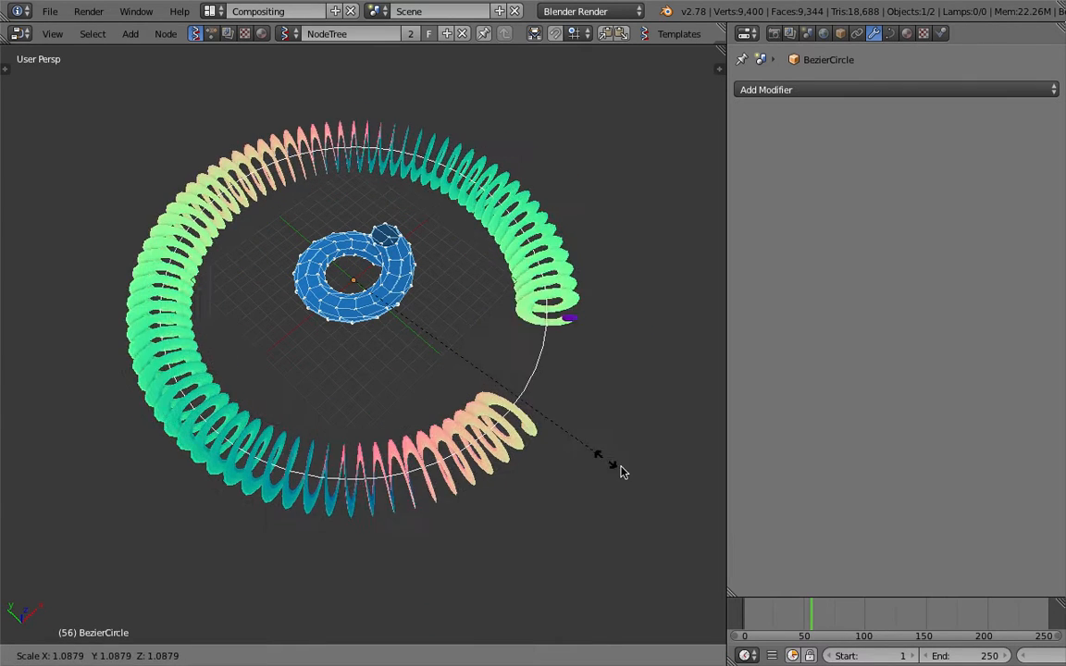
pyautogui.click(597, 469)
pyautogui.press('g')
pyautogui.press('Escape')
pyautogui.press('r')
pyautogui.press('r')
pyautogui.press('Escape')
pyautogui.moveTo(518, 400); pyautogui.dragTo(408, 313, button='middle')
pyautogui.scroll(-2, 407, 312)
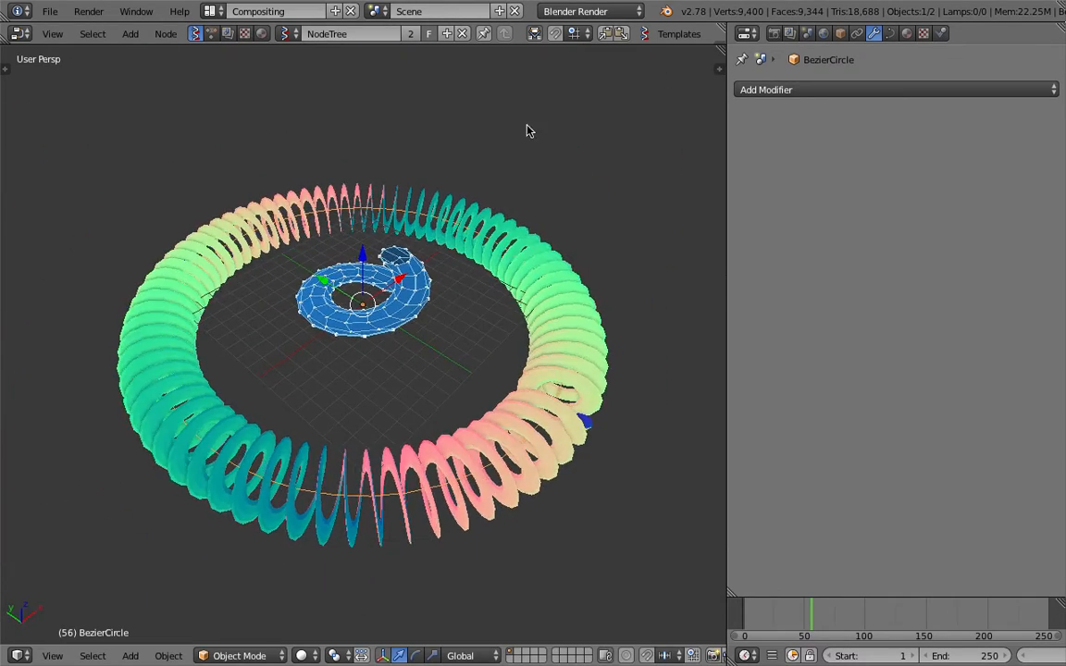
# - Sketch a Grease Pencil annotation of a closed loop wrapped in coils, with an arrow pointing at it, beside the ring
pyautogui.moveTo(143, 353); pyautogui.dragTo(460, 271, button='middle')
pyautogui.moveTo(440, 216)
pyautogui.mouseDown()
pyautogui.moveTo(408, 232)
pyautogui.moveTo(383, 354)
pyautogui.moveTo(569, 387)
pyautogui.moveTo(586, 251)
pyautogui.moveTo(485, 209)
pyautogui.moveTo(442, 218)
pyautogui.mouseUp()
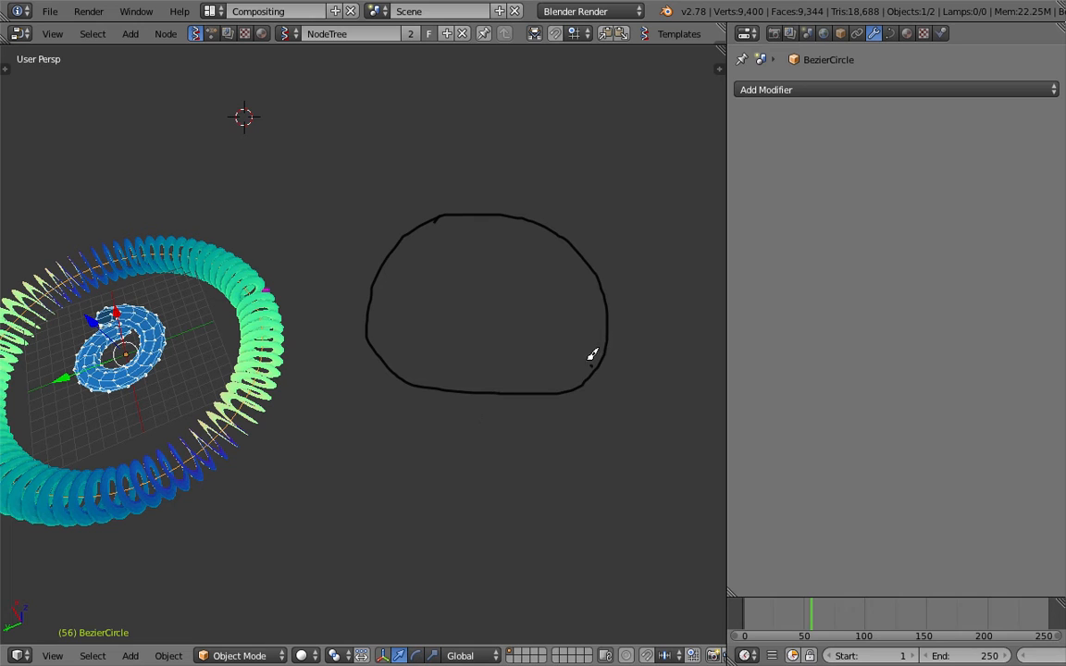
pyautogui.moveTo(591, 356)
pyautogui.mouseDown()
pyautogui.moveTo(633, 297)
pyautogui.moveTo(603, 247)
pyautogui.moveTo(576, 220)
pyautogui.moveTo(533, 209)
pyautogui.moveTo(445, 209)
pyautogui.moveTo(362, 274)
pyautogui.moveTo(400, 370)
pyautogui.moveTo(490, 390)
pyautogui.mouseUp()
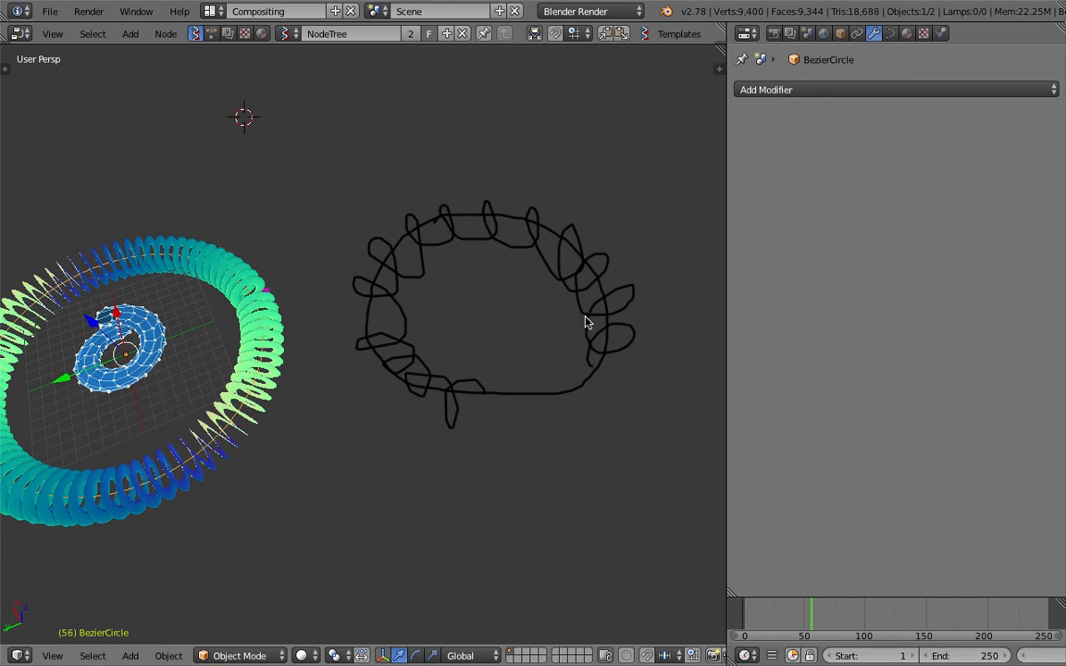
pyautogui.moveTo(588, 183); pyautogui.dragTo(599, 197)
# - Delete the black Grease Pencil color from GP_Palette to clear the annotation sketch, and hide the viewport settings again
pyautogui.click(722, 66)
pyautogui.scroll(3, 658, 171)
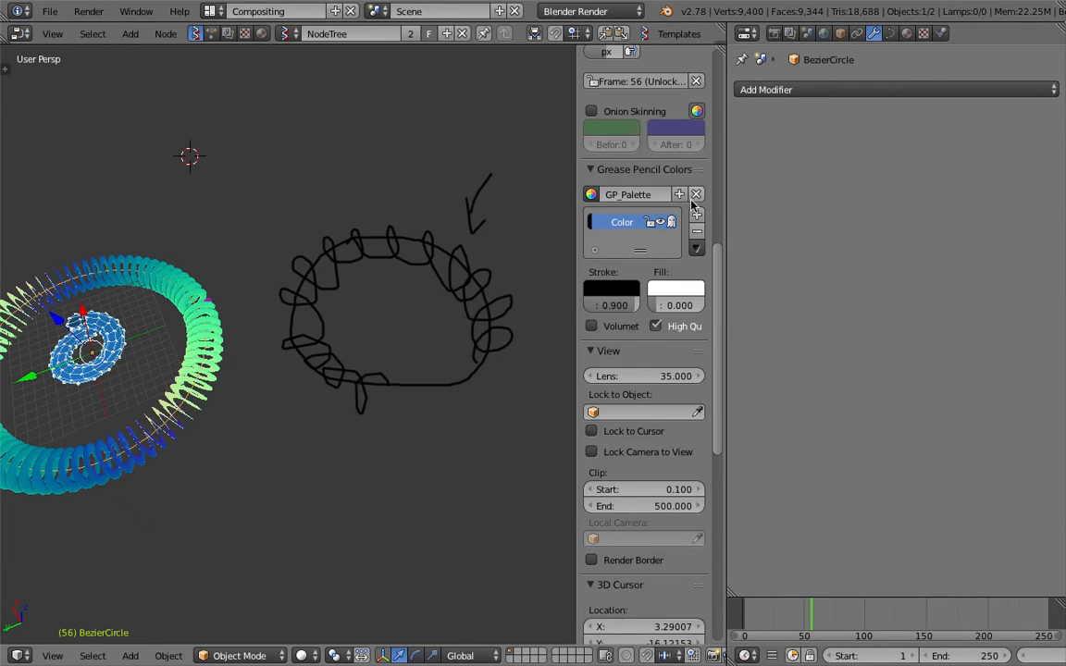
pyautogui.click(697, 230)
pyautogui.moveTo(576, 155); pyautogui.dragTo(757, 179)
# - Reveal the node editor above the 3D viewport again and widen the properties editor
pyautogui.keyDown('shift'); pyautogui.moveTo(409, 266); pyautogui.dragTo(625, 245, button='middle'); pyautogui.keyUp('shift')
pyautogui.moveTo(625, 244); pyautogui.dragTo(542, 300, button='middle')
pyautogui.scroll(2, 412, 393)
pyautogui.moveTo(670, 43); pyautogui.dragTo(647, 200)
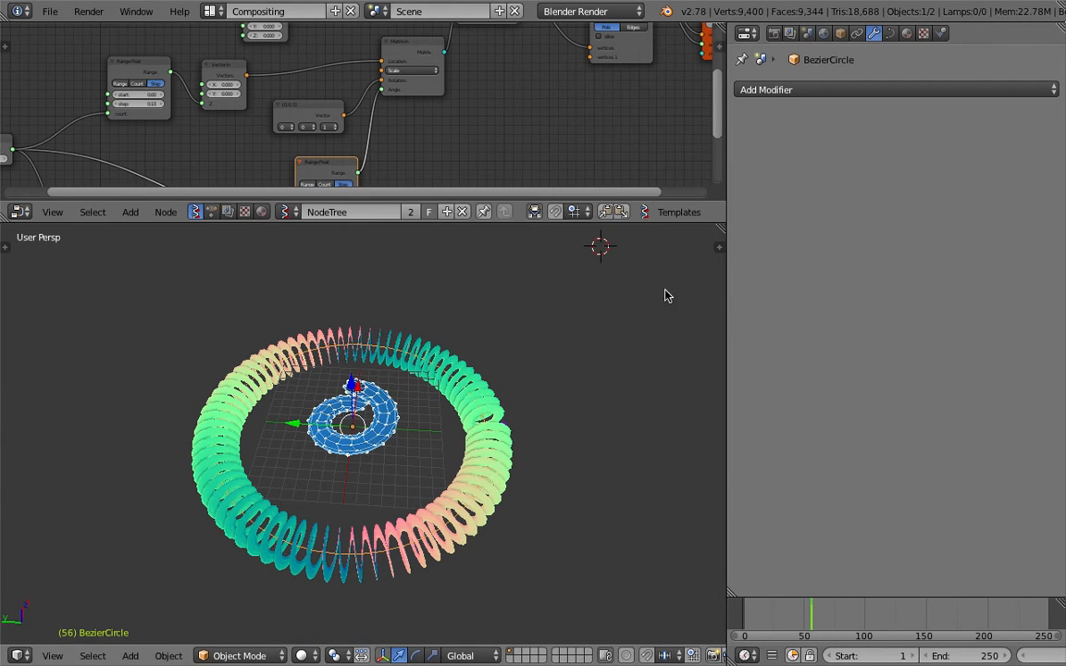
pyautogui.moveTo(726, 248); pyautogui.dragTo(663, 249)
# - Try scaling and freely rotating the BezierCircle curve with the node editor in view
pyautogui.rightClick(464, 436)
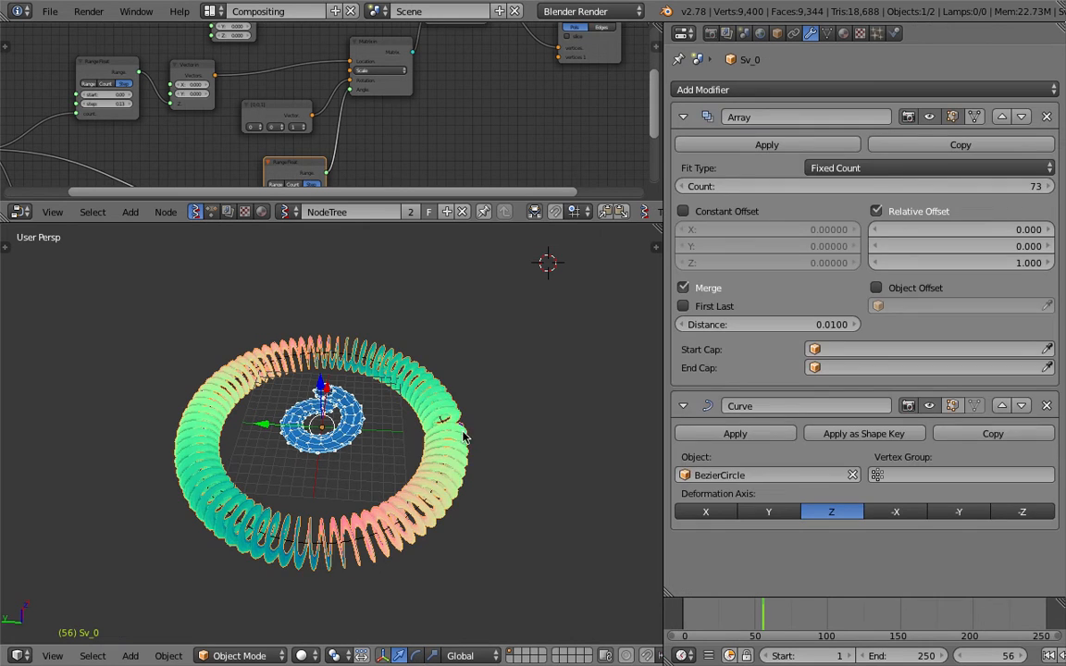
pyautogui.rightClick(441, 417)
pyautogui.press('s')
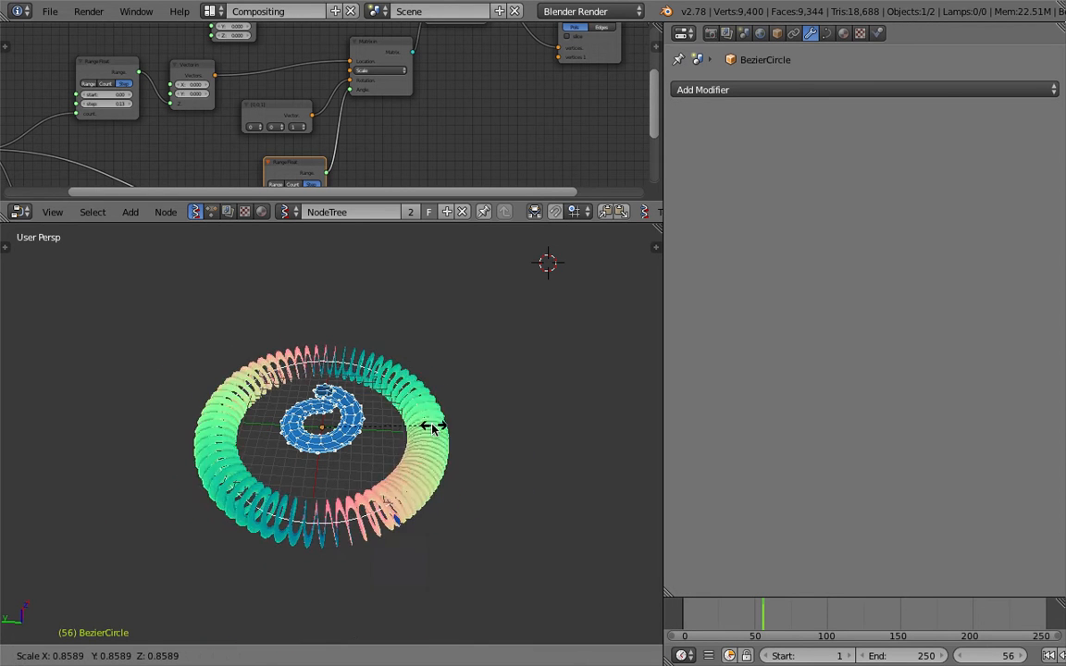
pyautogui.click(463, 433)
pyautogui.press('r')
pyautogui.press('r')
pyautogui.rightClick(456, 382)
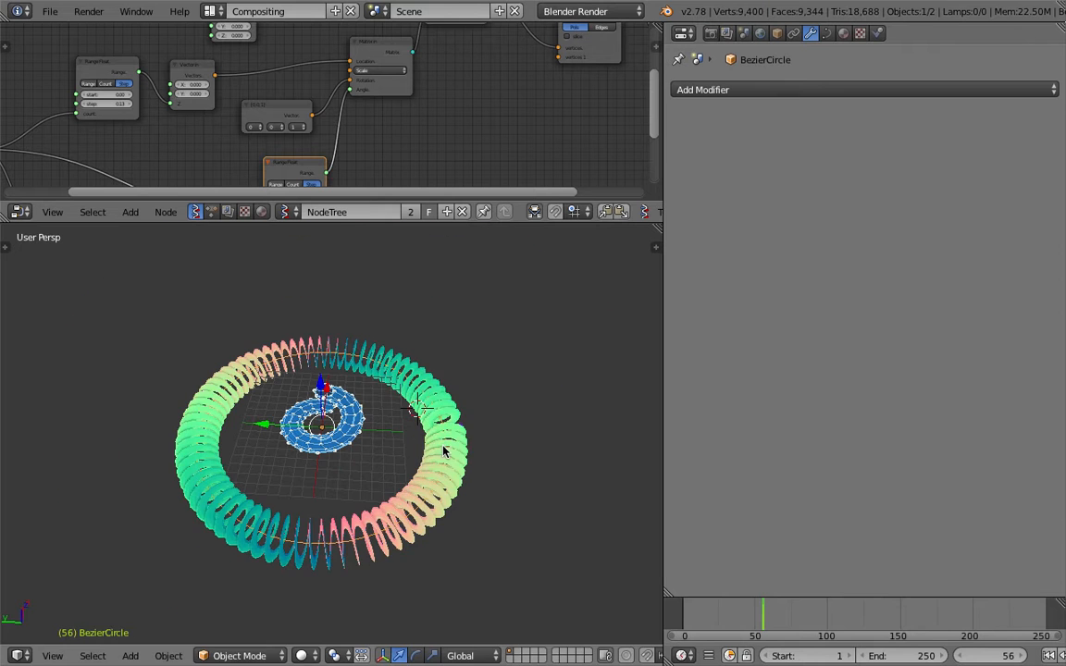
# - Try scaling the coil ring slightly around its centre
pyautogui.rightClick(455, 453)
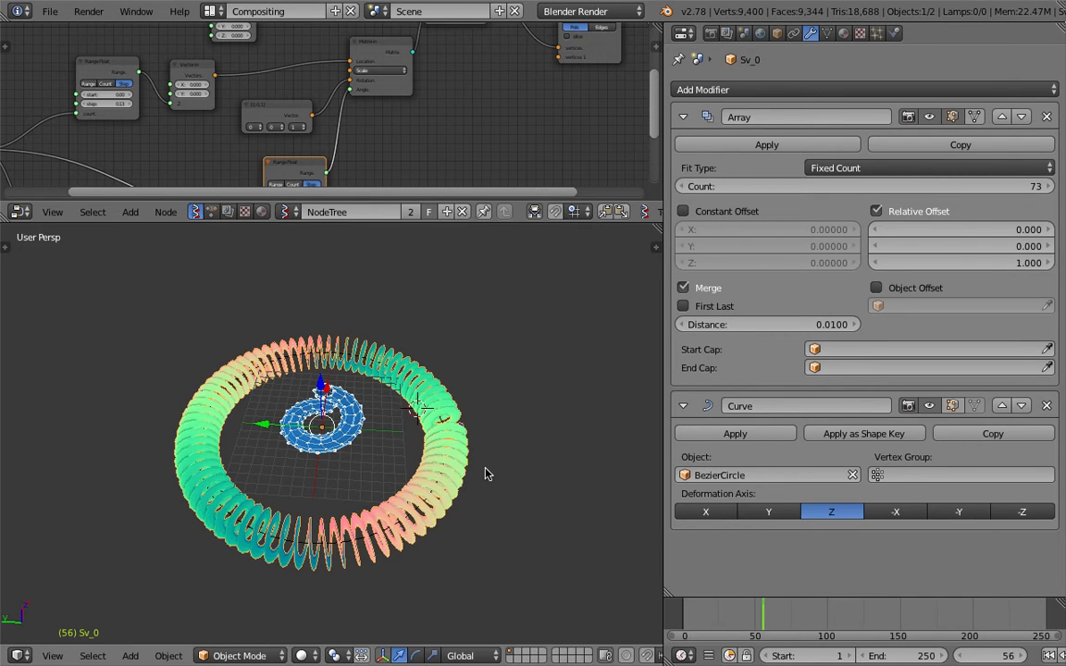
pyautogui.press('s')
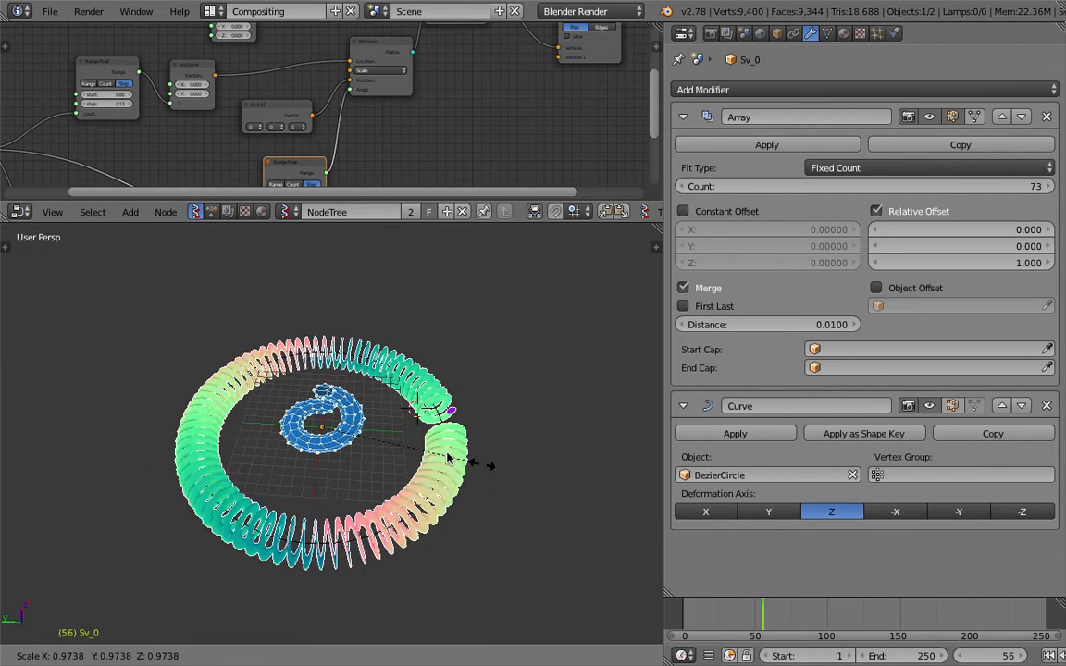
pyautogui.click(455, 444)
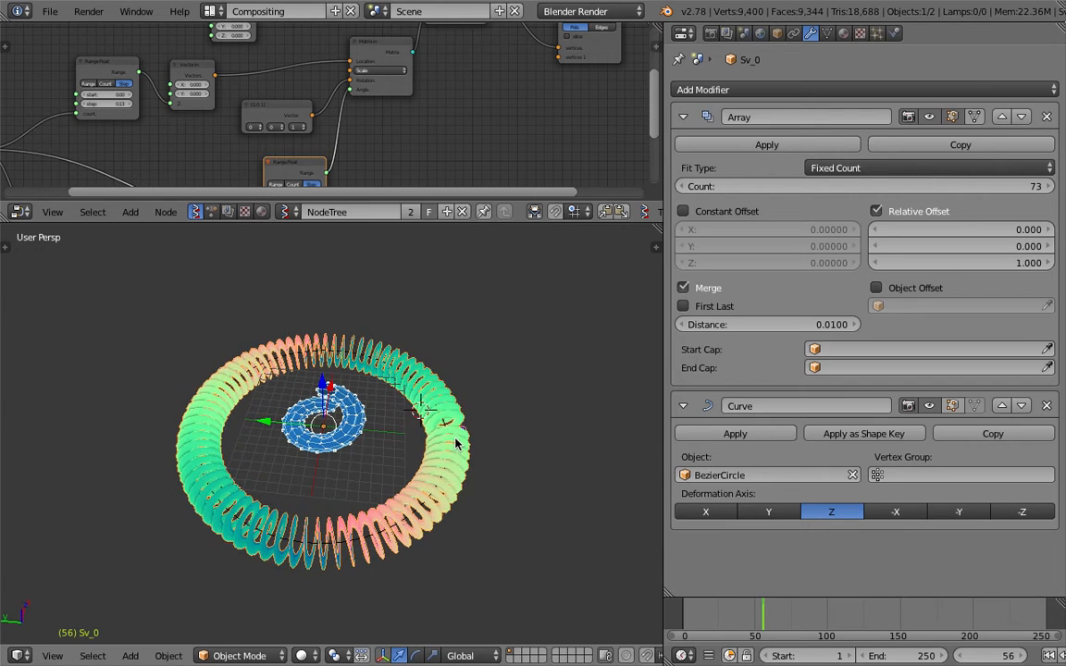
# - Delete the coil ring and its BezierCircle from the scene, and enlarge the node editor
pyautogui.click(431, 441)
pyautogui.click(435, 407)
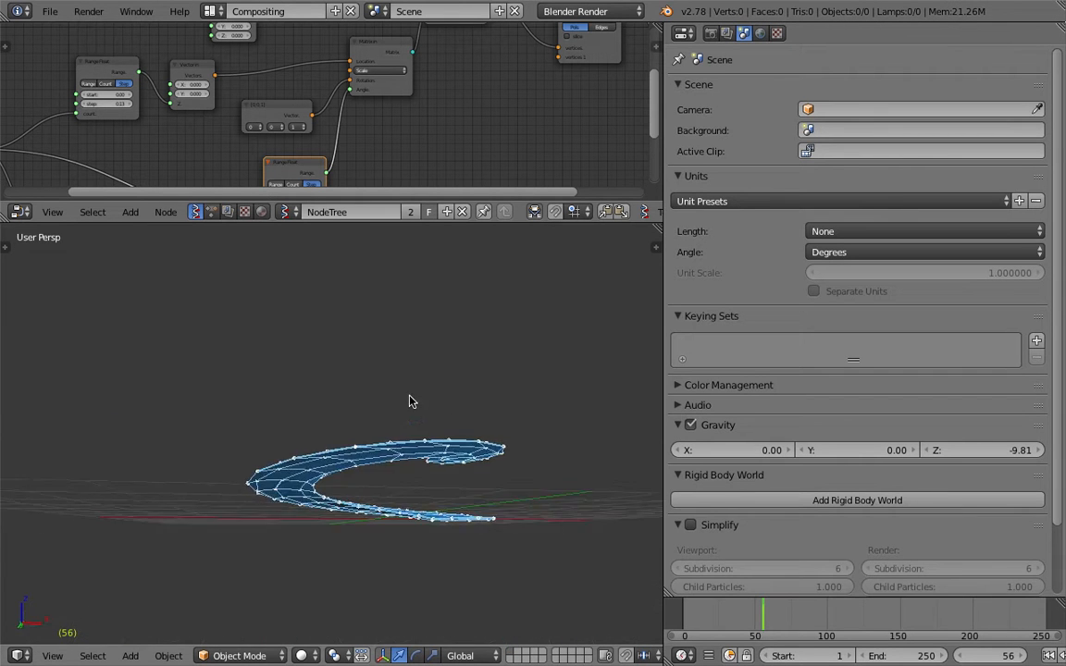
pyautogui.moveTo(530, 222); pyautogui.dragTo(568, 339)
pyautogui.moveTo(665, 311); pyautogui.dragTo(830, 319)
pyautogui.moveTo(599, 442); pyautogui.dragTo(472, 486, button='middle')
# - Save the scene as a new file named point_going_spiral_010.blend in the Desktop folder
pyautogui.click(50, 11)
pyautogui.click(105, 155)
pyautogui.click(943, 74)
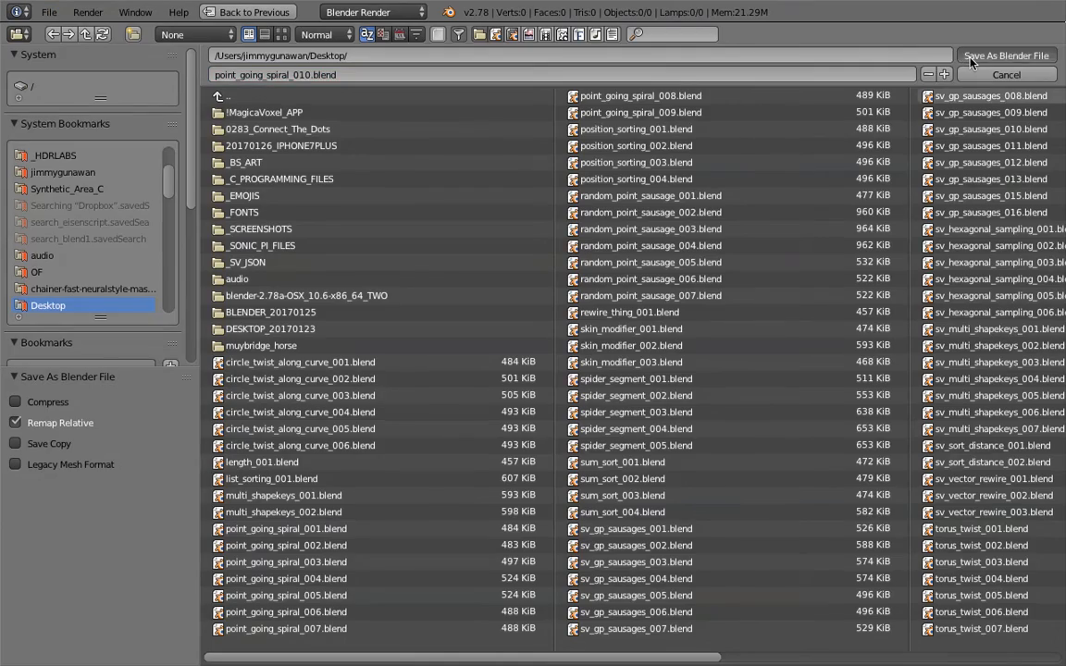
pyautogui.click(969, 58)
# - Go to frame 34 and try lowering the step of the Range Float node feeding the Z vector to 0.01
pyautogui.keyDown('ctrl'); pyautogui.moveTo(690, 195); pyautogui.dragTo(652, 213, button='middle'); pyautogui.keyUp('ctrl')
pyautogui.moveTo(652, 213); pyautogui.dragTo(595, 257, button='middle')
pyautogui.scroll(4, 470, 214)
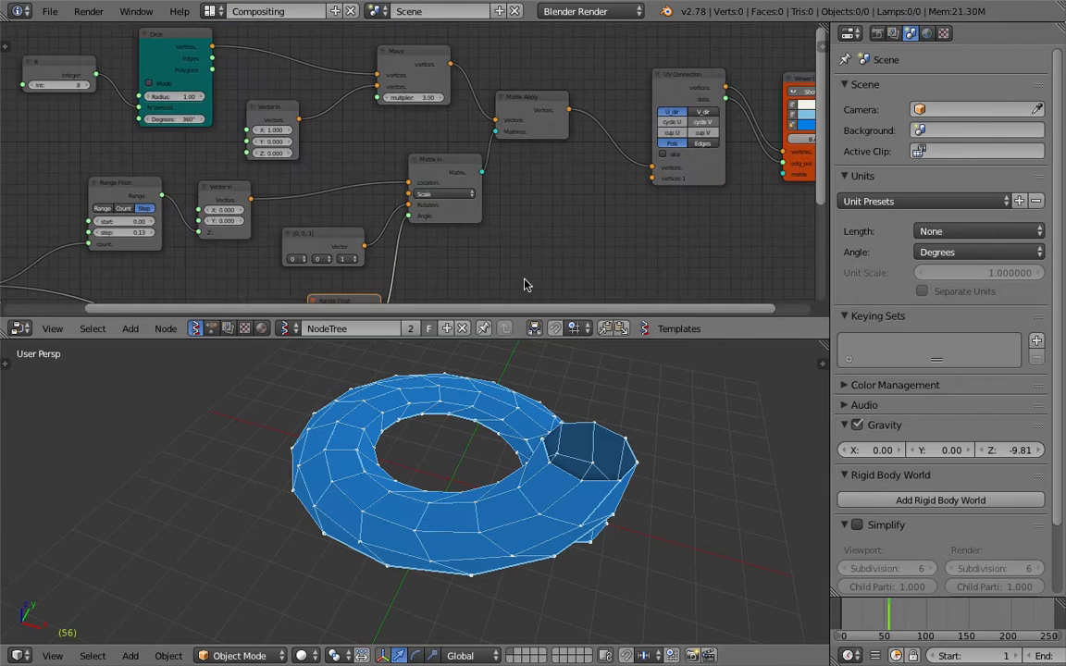
pyautogui.moveTo(557, 361); pyautogui.dragTo(513, 309, button='middle')
pyautogui.moveTo(441, 179); pyautogui.dragTo(526, 181, button='middle')
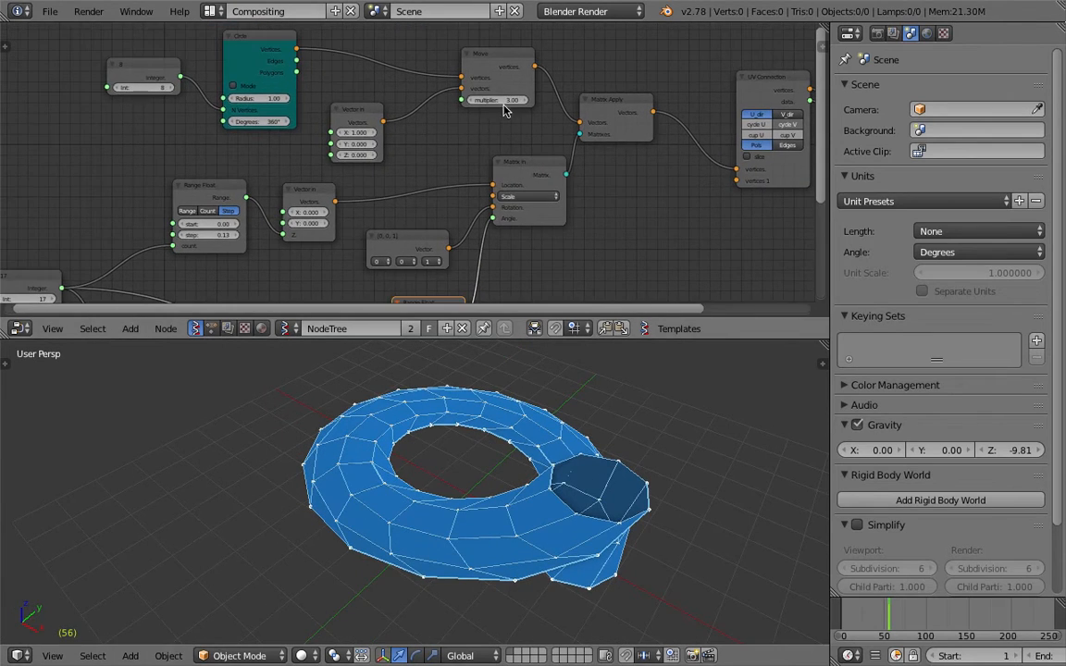
pyautogui.scroll(3, 416, 130)
pyautogui.moveTo(400, 139); pyautogui.dragTo(459, 152, button='middle')
pyautogui.moveTo(332, 151); pyautogui.dragTo(423, 166, button='middle')
pyautogui.moveTo(346, 207); pyautogui.dragTo(353, 99, button='middle')
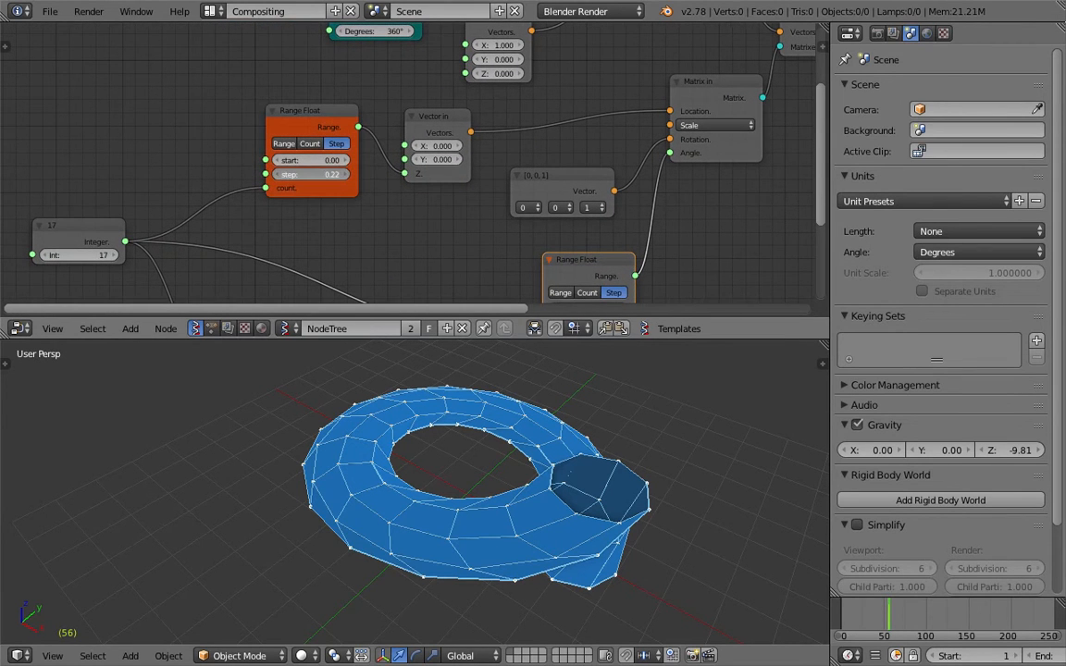
pyautogui.click(862, 615)
pyautogui.moveTo(335, 174); pyautogui.dragTo(283, 174)
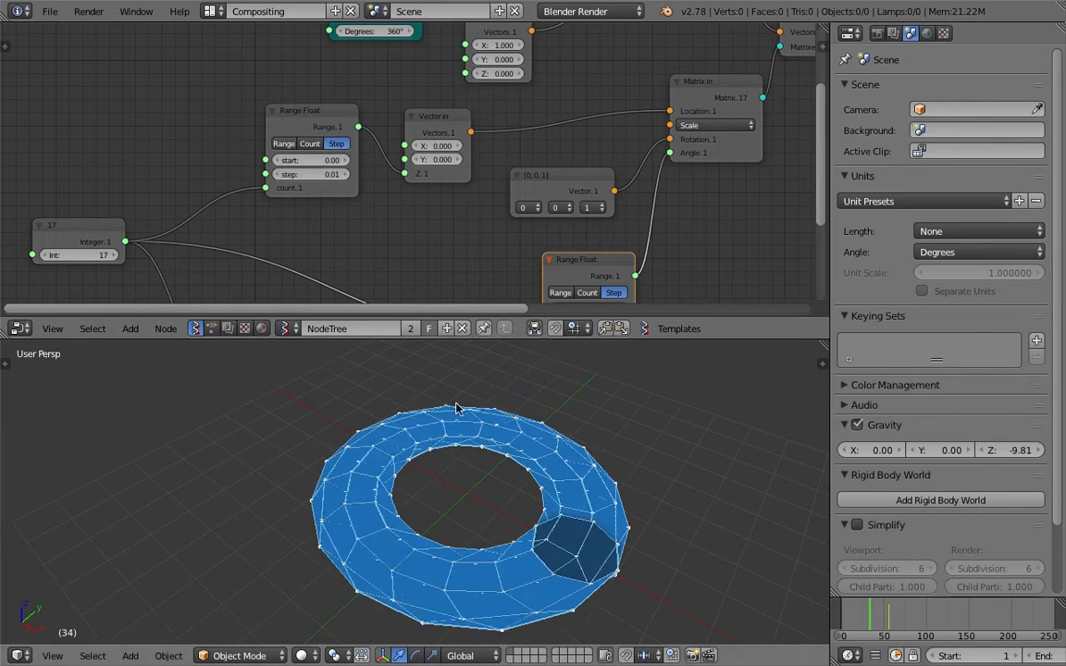
# - Set the step of the Range Float node feeding the Z vector to 0.52, and save the file
pyautogui.moveTo(456, 408); pyautogui.dragTo(455, 363, button='middle')
pyautogui.moveTo(298, 174); pyautogui.dragTo(362, 174)
pyautogui.keyDown('shift'); pyautogui.moveTo(442, 458); pyautogui.dragTo(546, 446, button='middle'); pyautogui.keyUp('shift')
pyautogui.moveTo(516, 338); pyautogui.dragTo(514, 276)
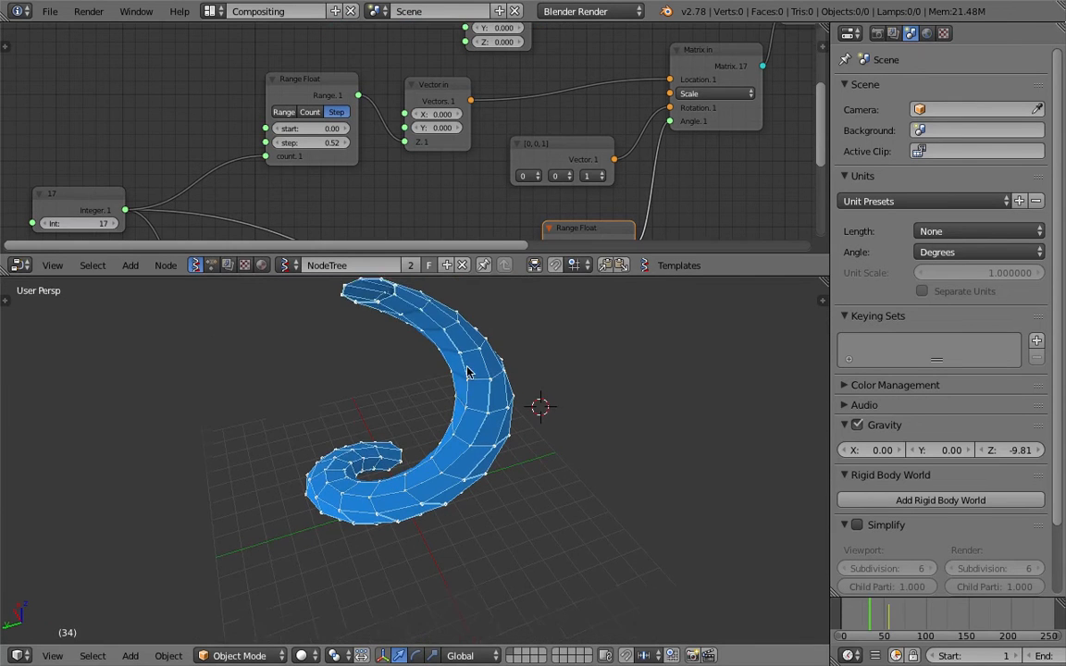
pyautogui.moveTo(468, 372); pyautogui.dragTo(363, 346, button='middle')
pyautogui.moveTo(301, 362); pyautogui.dragTo(456, 414, button='middle')
pyautogui.hotkey('ctrl', 's')
pyautogui.click(497, 452)
pyautogui.hotkey('ctrl', 's')
pyautogui.click(455, 414)
# - Set the integer node that drives the range counts to 29, and save the file
pyautogui.scroll(-3, 363, 190)
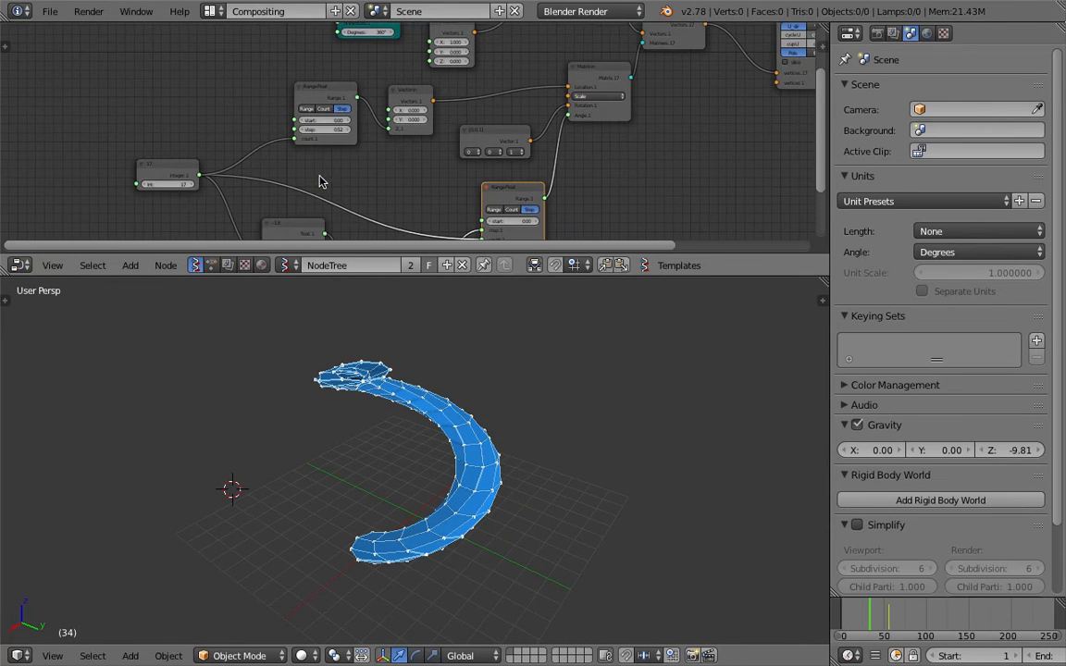
pyautogui.moveTo(180, 185); pyautogui.dragTo(255, 185)
pyautogui.moveTo(485, 409); pyautogui.dragTo(342, 433, button='middle')
pyautogui.hotkey('ctrl', 's')
pyautogui.click(264, 280)
pyautogui.moveTo(183, 186); pyautogui.dragTo(130, 186)
pyautogui.hotkey('ctrl', 's')
pyautogui.click(183, 179)
# - Turn off the preview in the Viewer Draw node, and save the file
pyautogui.moveTo(692, 153); pyautogui.dragTo(500, 210, button='middle')
pyautogui.moveTo(615, 157); pyautogui.dragTo(509, 196, button='middle')
pyautogui.scroll(3, 510, 197)
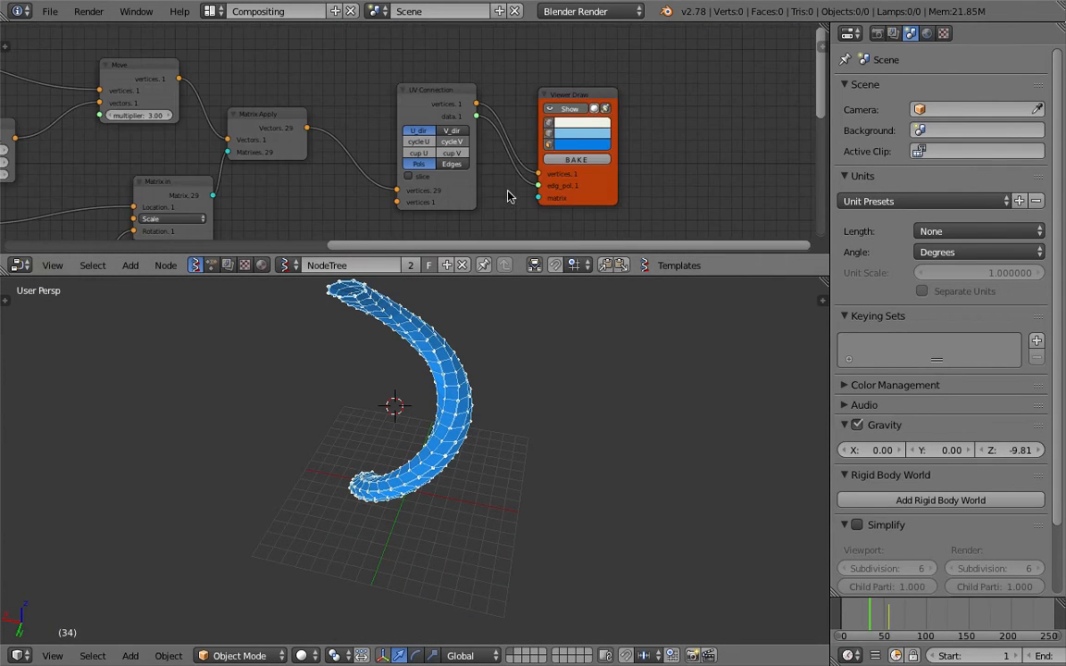
pyautogui.scroll(2, 592, 106)
pyautogui.click(612, 103)
pyautogui.scroll(-2, 659, 145)
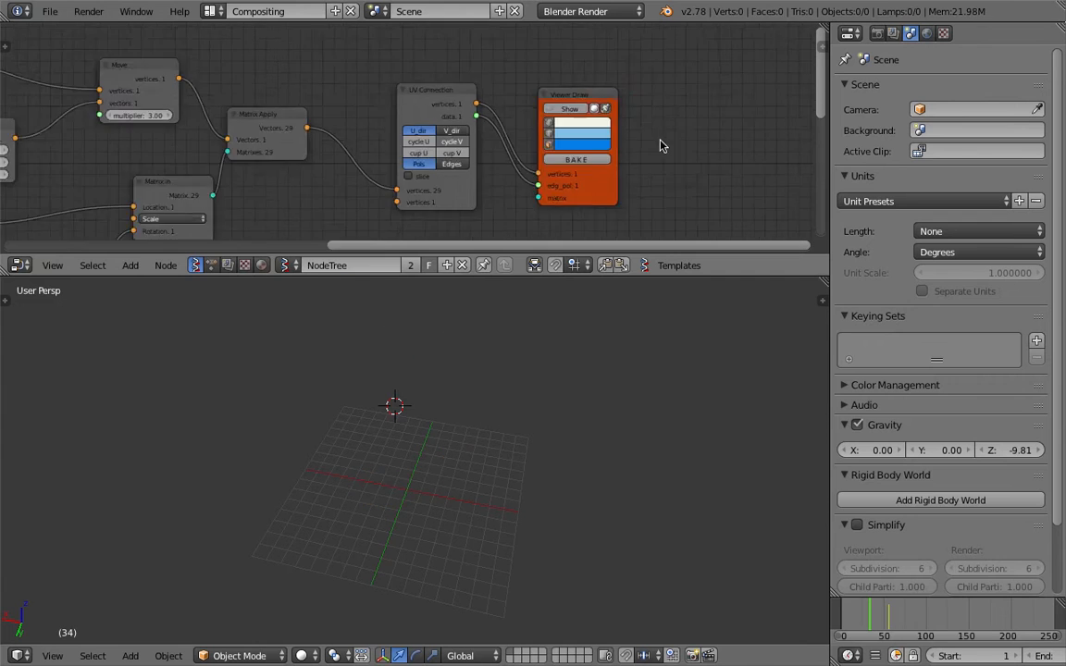
pyautogui.hotkey('ctrl', 's')
pyautogui.click(547, 120)
# - Add a Viewer BMeshMK2 node and connect the UV Connection vertices and data outputs to its vertices and faces
pyautogui.hotkey('shift', 'a')
pyautogui.click(588, 124)
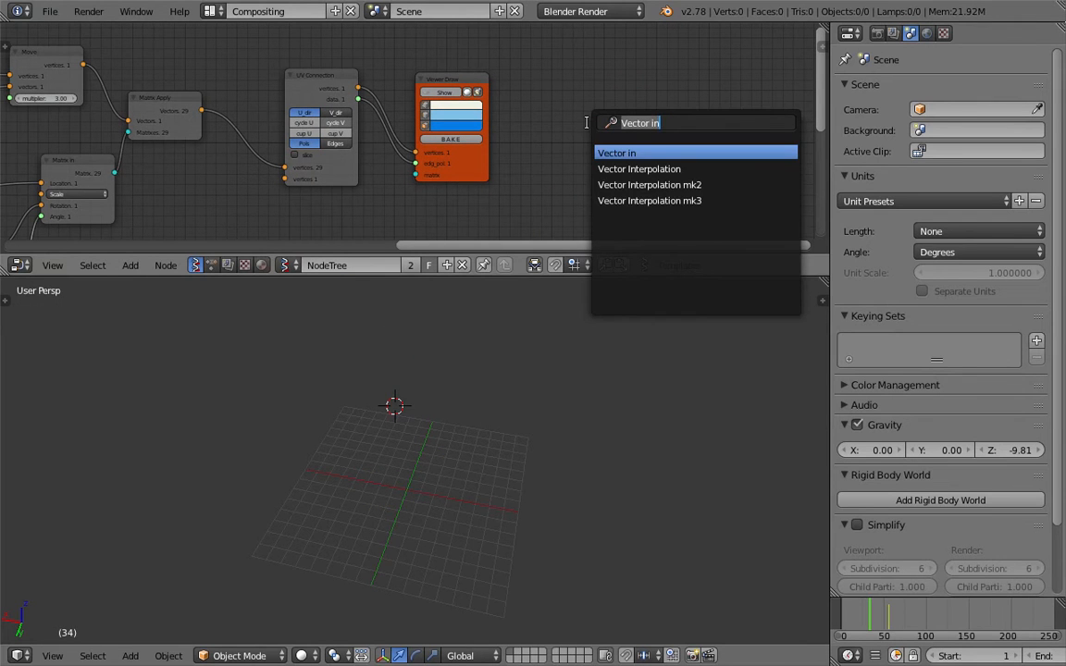
pyautogui.write('view')
pyautogui.press('Down')
pyautogui.press('Return')
pyautogui.click(541, 92)
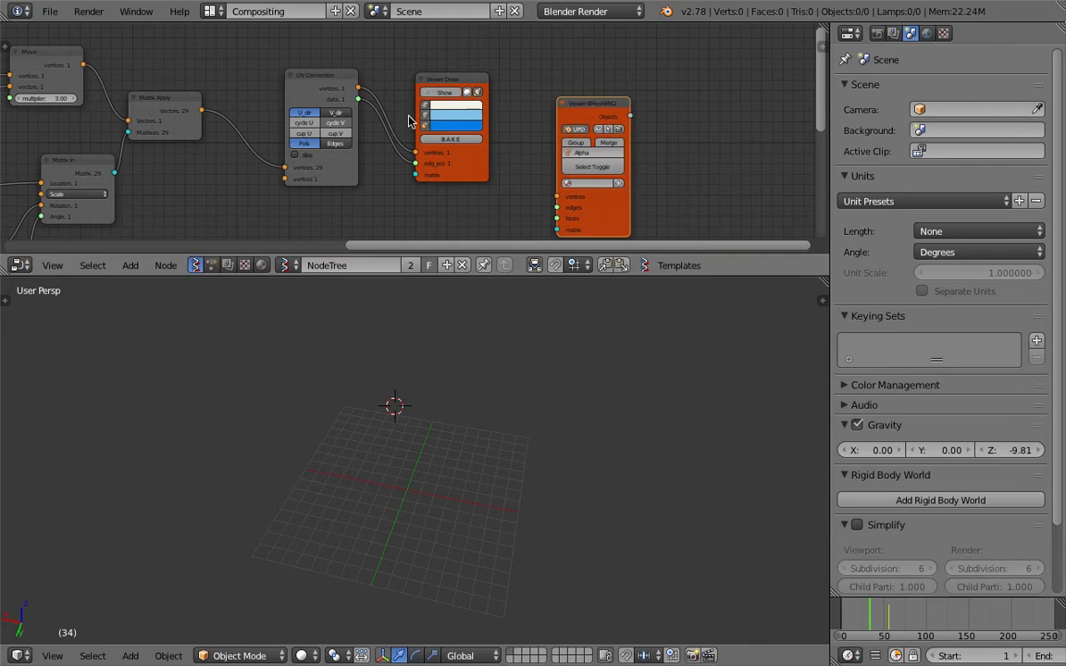
pyautogui.moveTo(357, 88); pyautogui.dragTo(558, 219)
# - Select the generated coil mesh and give it an Array modifier
pyautogui.moveTo(515, 317)
pyautogui.mouseDown(button='middle')
pyautogui.moveTo(517, 400)
pyautogui.moveTo(276, 384)
pyautogui.moveTo(552, 459)
pyautogui.moveTo(323, 341)
pyautogui.moveTo(532, 303)
pyautogui.mouseUp(button='middle')
pyautogui.rightClick(494, 413)
pyautogui.click(887, 89)
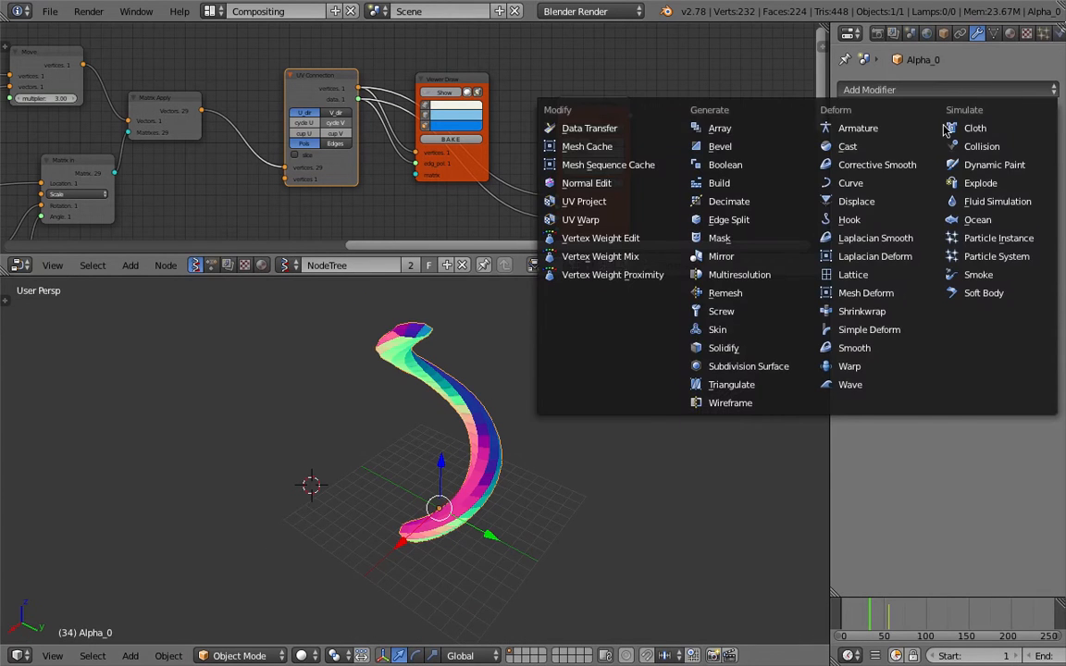
pyautogui.click(769, 130)
# - Set the array's relative offset to X 0, Y 0 and Z 1, and enable Merge
pyautogui.moveTo(570, 380); pyautogui.dragTo(462, 421, button='middle')
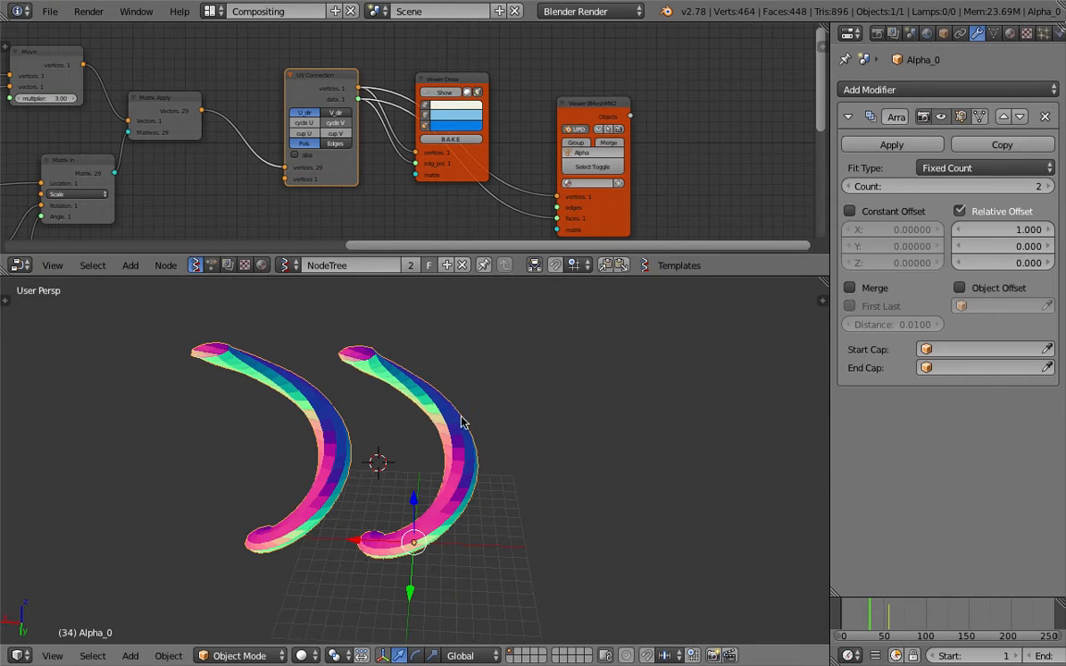
pyautogui.click(960, 212)
pyautogui.click(997, 214)
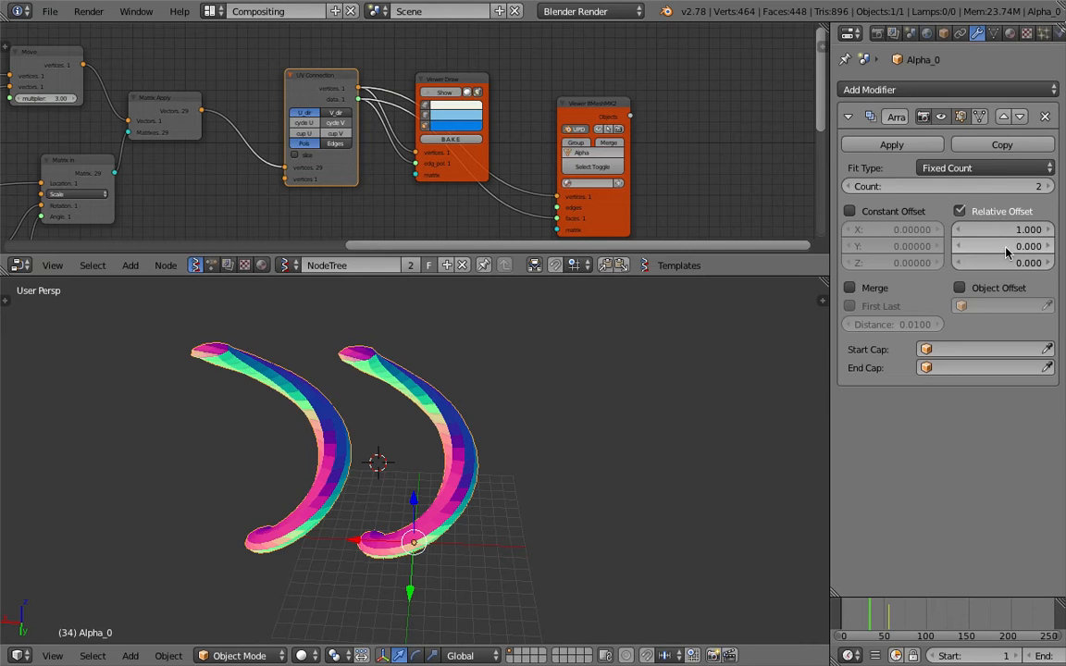
pyautogui.press('Return')
pyautogui.click(1002, 228)
pyautogui.write('0')
pyautogui.press('Return')
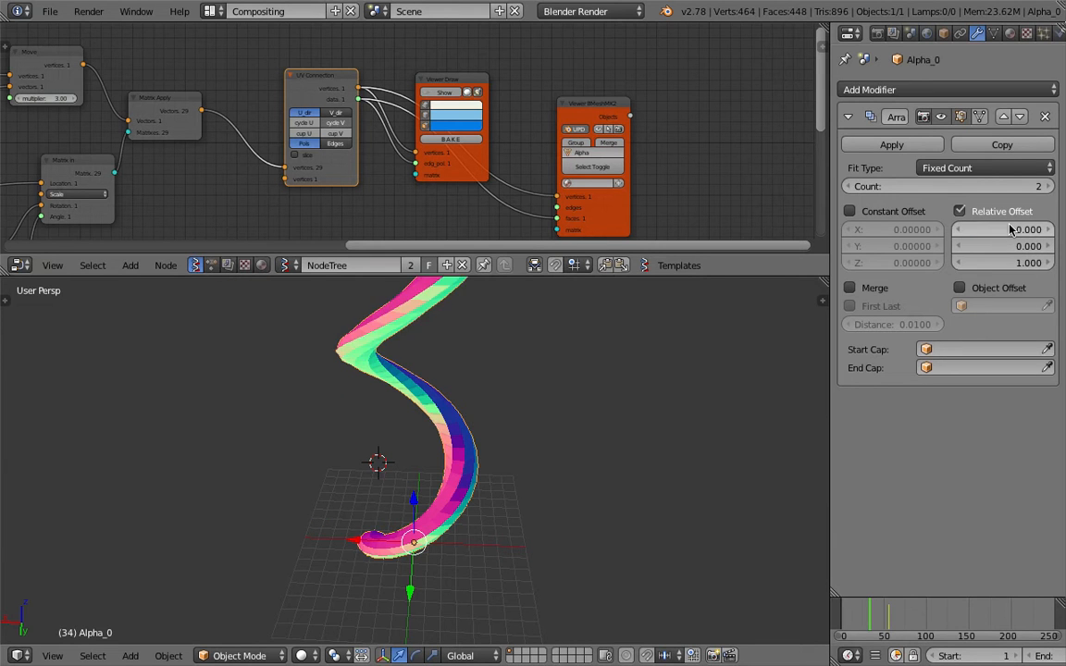
pyautogui.moveTo(546, 463); pyautogui.dragTo(886, 340, button='middle')
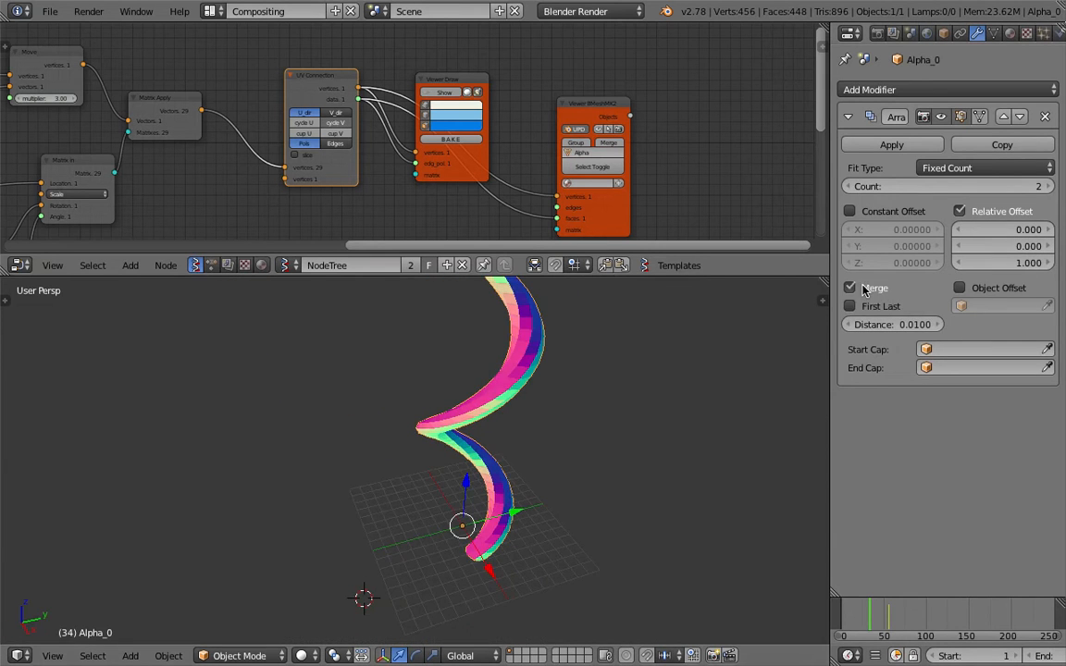
pyautogui.moveTo(548, 378); pyautogui.dragTo(649, 409, button='middle')
pyautogui.moveTo(512, 410); pyautogui.dragTo(450, 385, button='middle')
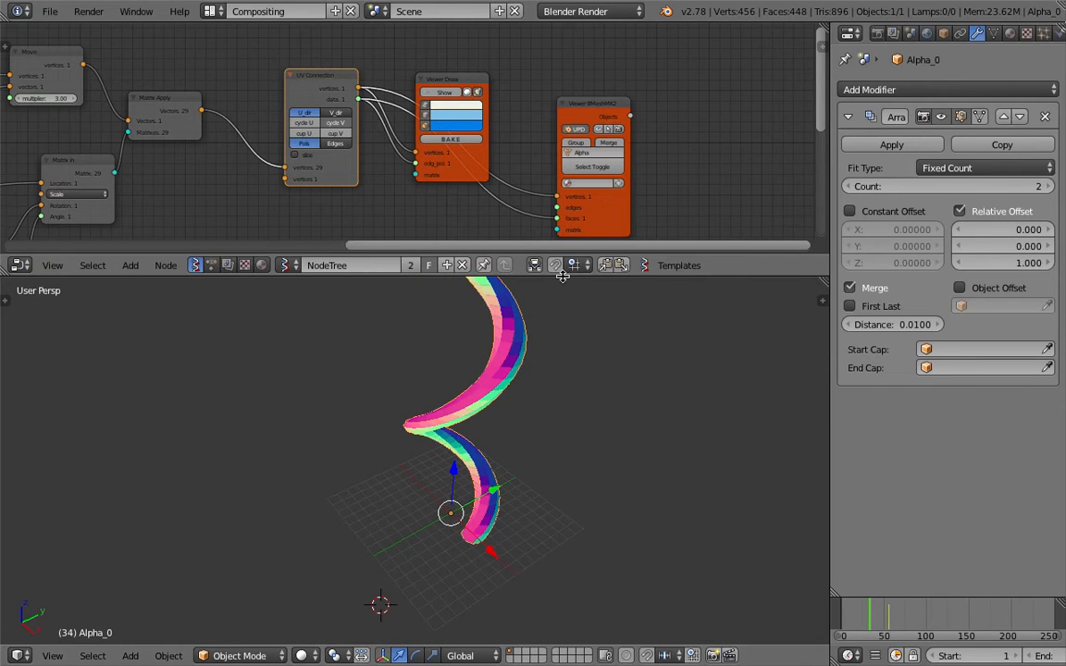
# - Collapse the node editor to enlarge the 3D view, and raise the array count to 6
pyautogui.moveTo(563, 277); pyautogui.dragTo(576, 42)
pyautogui.moveTo(532, 282); pyautogui.dragTo(850, 310, button='middle')
pyautogui.scroll(-4, 578, 428)
pyautogui.click(1048, 189)
pyautogui.click(1048, 189)
pyautogui.click(1049, 188)
pyautogui.click(1048, 189)
pyautogui.moveTo(482, 347); pyautogui.dragTo(549, 51, button='middle')
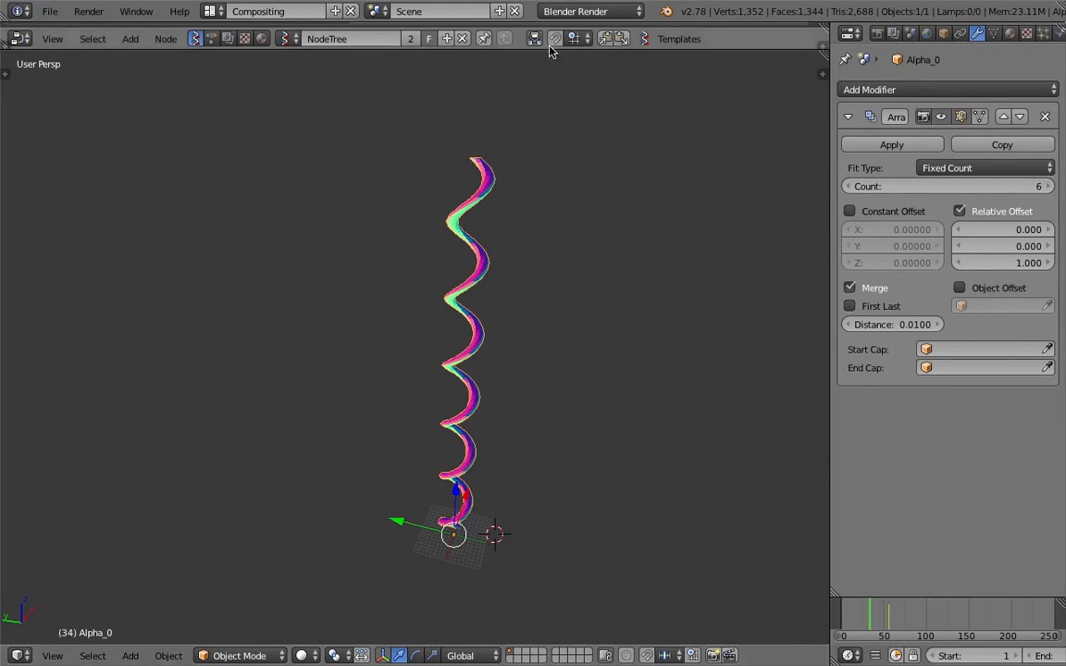
# - Reveal the node editor again and set the step of the Range Float node feeding the Z vector to 0.19
pyautogui.moveTo(551, 51); pyautogui.dragTo(547, 344)
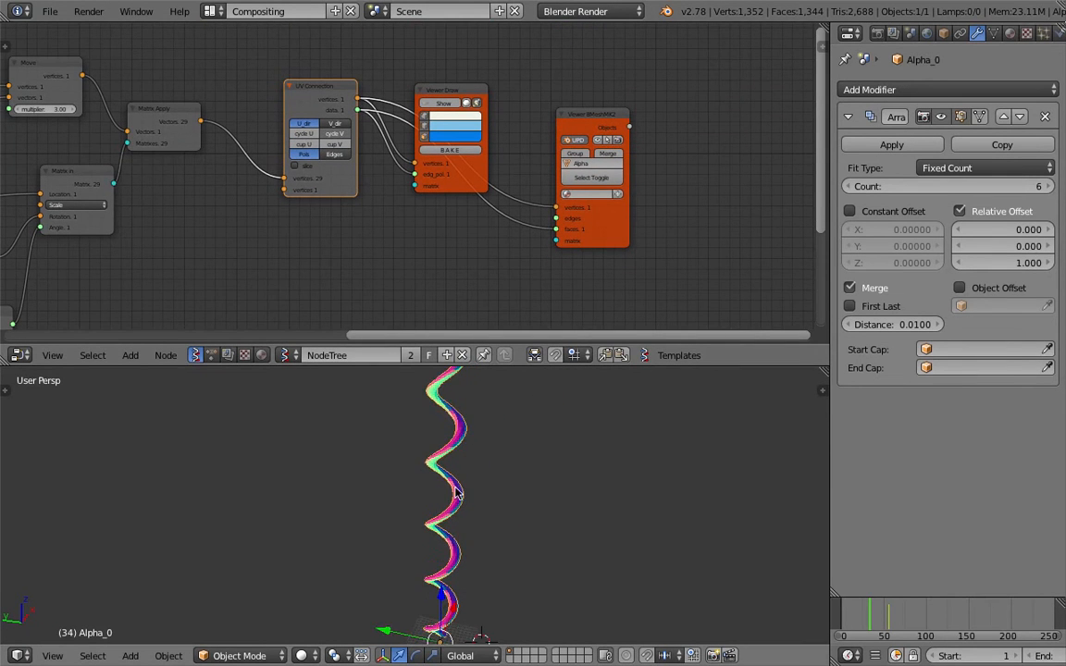
pyautogui.keyDown('shift'); pyautogui.moveTo(455, 453); pyautogui.dragTo(469, 415, button='middle'); pyautogui.keyUp('shift')
pyautogui.moveTo(254, 251); pyautogui.dragTo(562, 226, button='middle')
pyautogui.moveTo(173, 213); pyautogui.dragTo(344, 197, button='middle')
pyautogui.moveTo(250, 196); pyautogui.dragTo(321, 199, button='middle')
pyautogui.scroll(1, 326, 199)
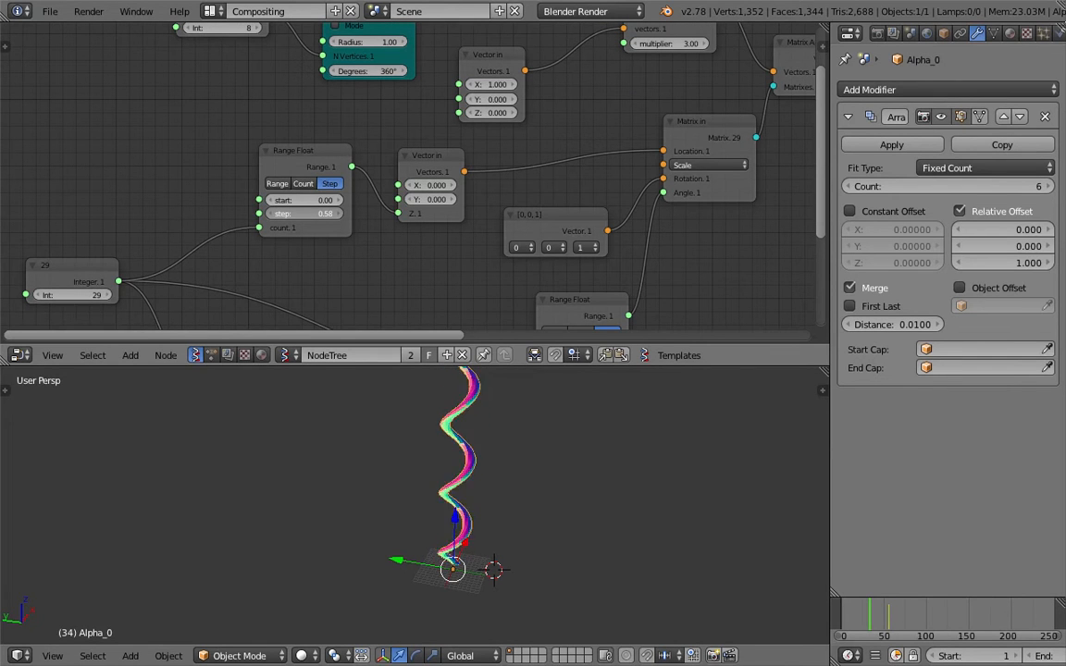
pyautogui.moveTo(748, 481); pyautogui.dragTo(556, 515, button='middle')
pyautogui.keyDown('shift'); pyautogui.moveTo(556, 515); pyautogui.dragTo(575, 473, button='middle'); pyautogui.keyUp('shift')
pyautogui.scroll(2, 574, 474)
pyautogui.scroll(3, 602, 496)
# - Add a Bezier circle, reset its location to the origin, and scale it up around the coil's base
pyautogui.hotkey('shift', 'a')
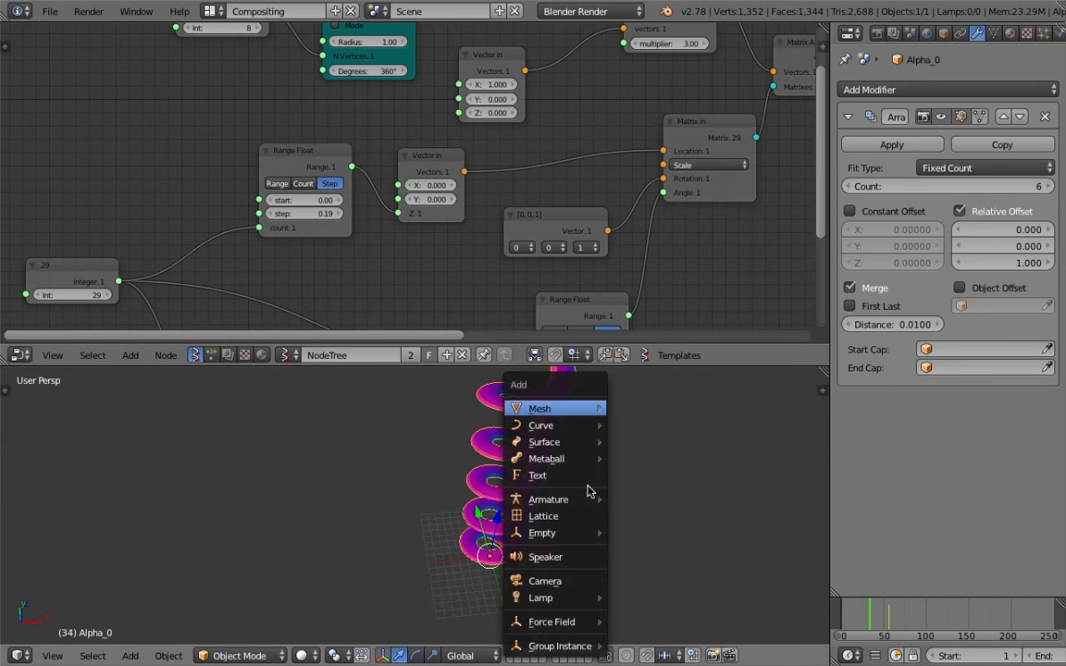
pyautogui.moveTo(586, 430)
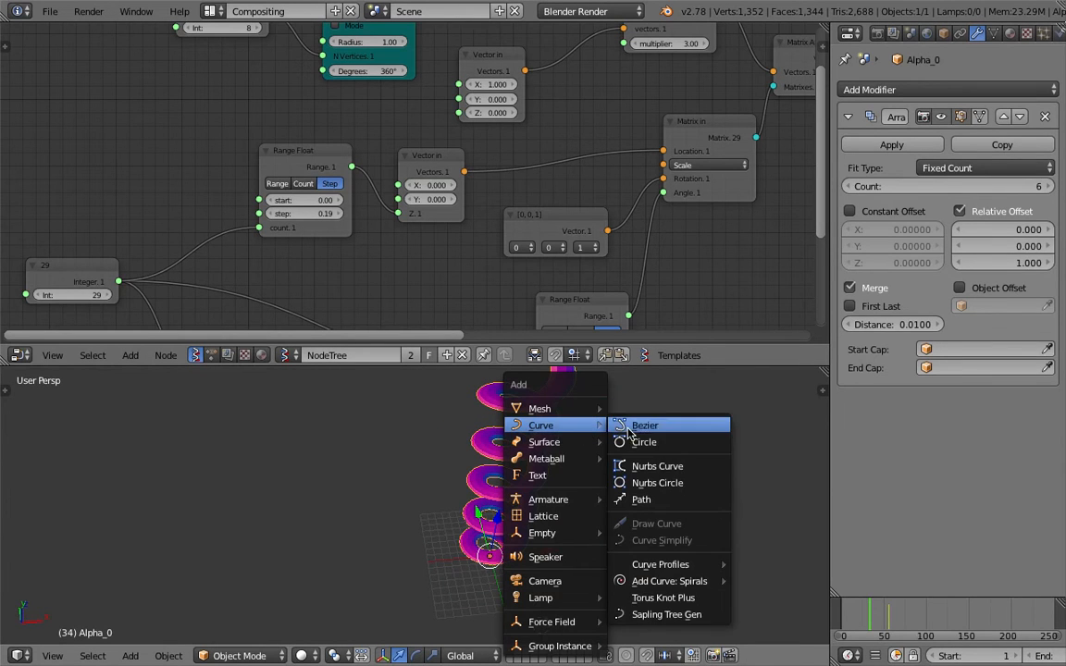
pyautogui.click(652, 444)
pyautogui.hotkey('alt', 'g')
pyautogui.press('s')
pyautogui.click(704, 564)
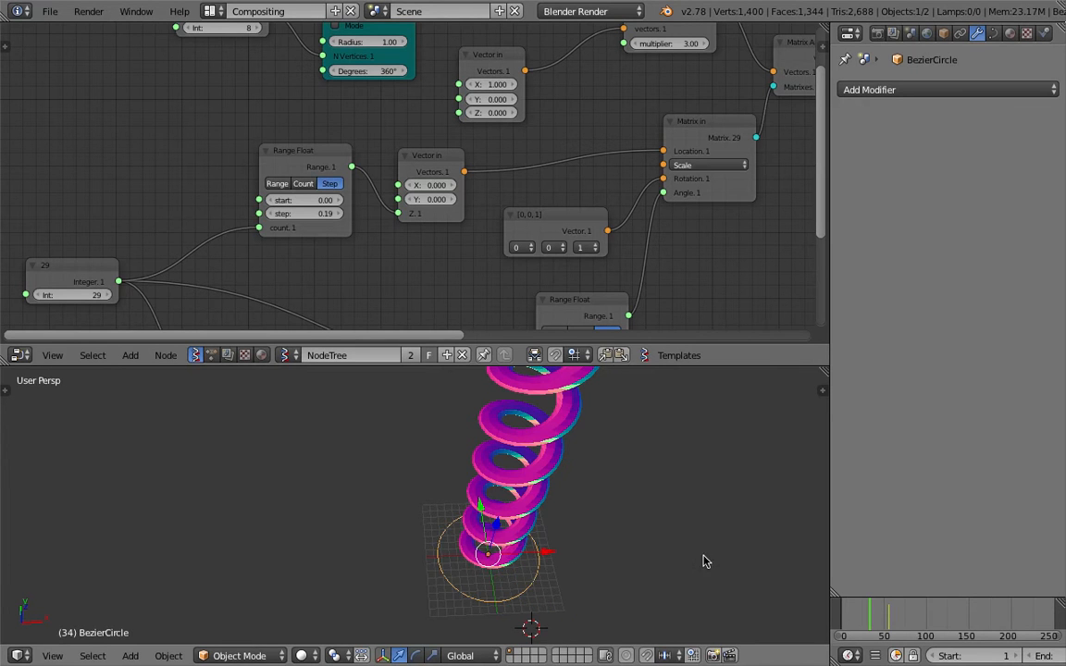
# - Give the coil a Curve modifier with BezierCircle as its object
pyautogui.rightClick(585, 490)
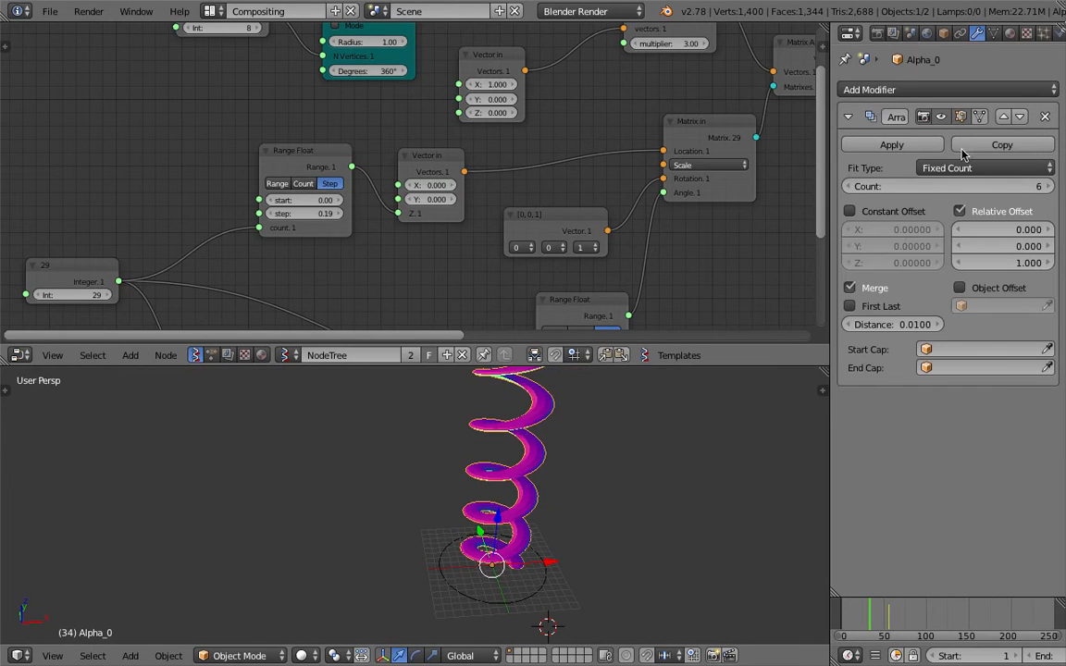
pyautogui.click(903, 92)
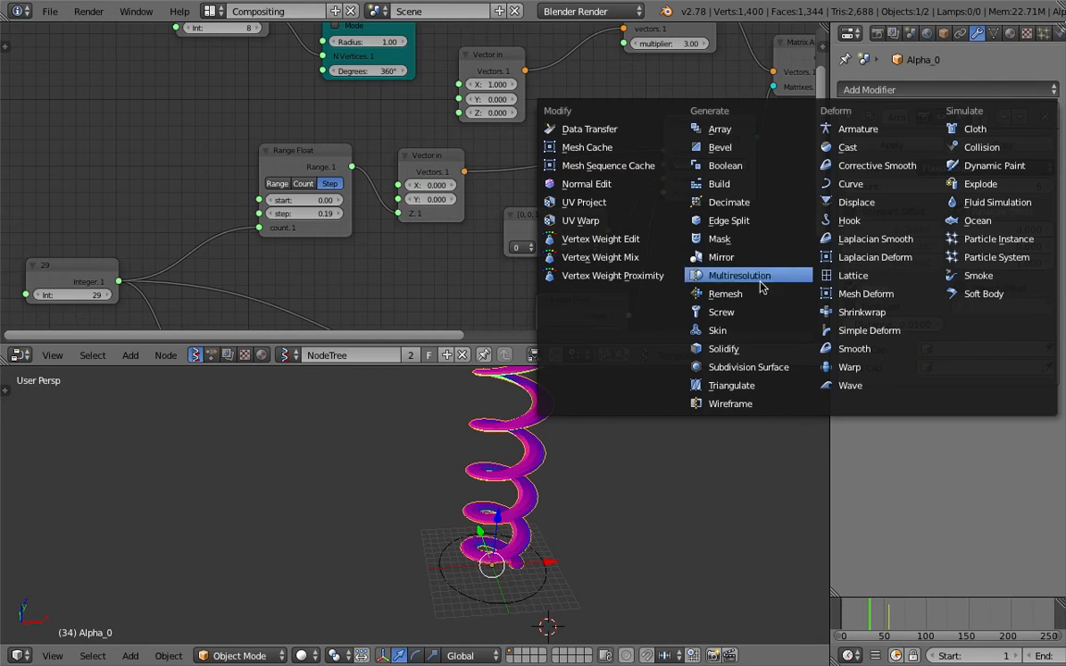
pyautogui.click(843, 186)
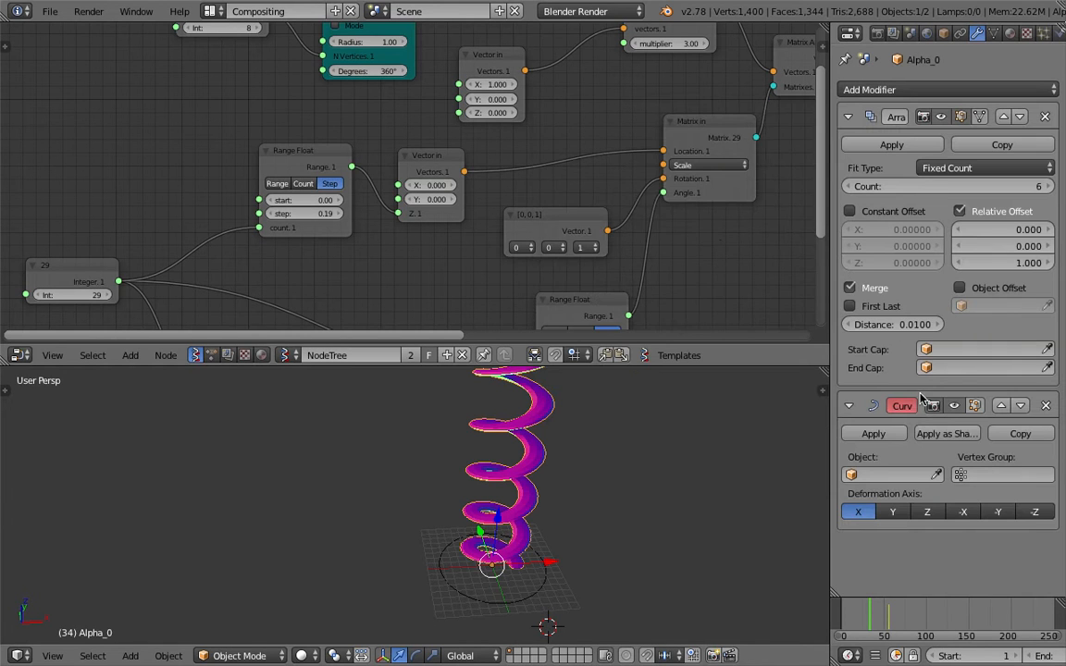
pyautogui.click(890, 474)
pyautogui.click(876, 499)
pyautogui.moveTo(633, 512); pyautogui.dragTo(440, 464, button='middle')
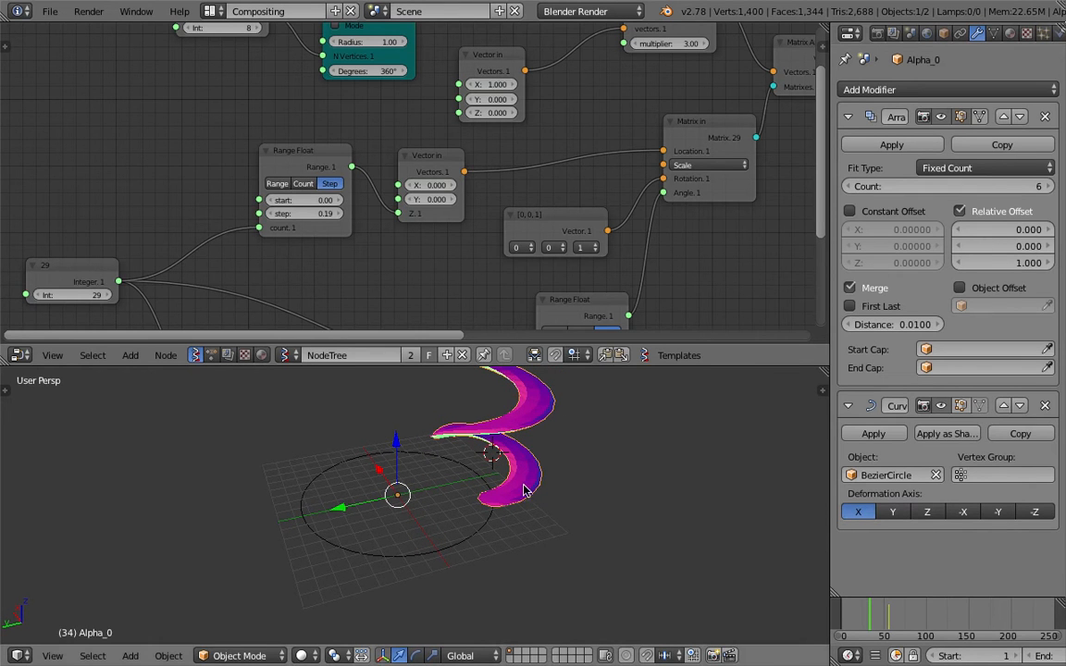
# - Set the Curve modifier's deformation axis to Z, and save over the existing file
pyautogui.click(927, 512)
pyautogui.moveTo(545, 491); pyautogui.dragTo(547, 530, button='middle')
pyautogui.hotkey('ctrl', 's')
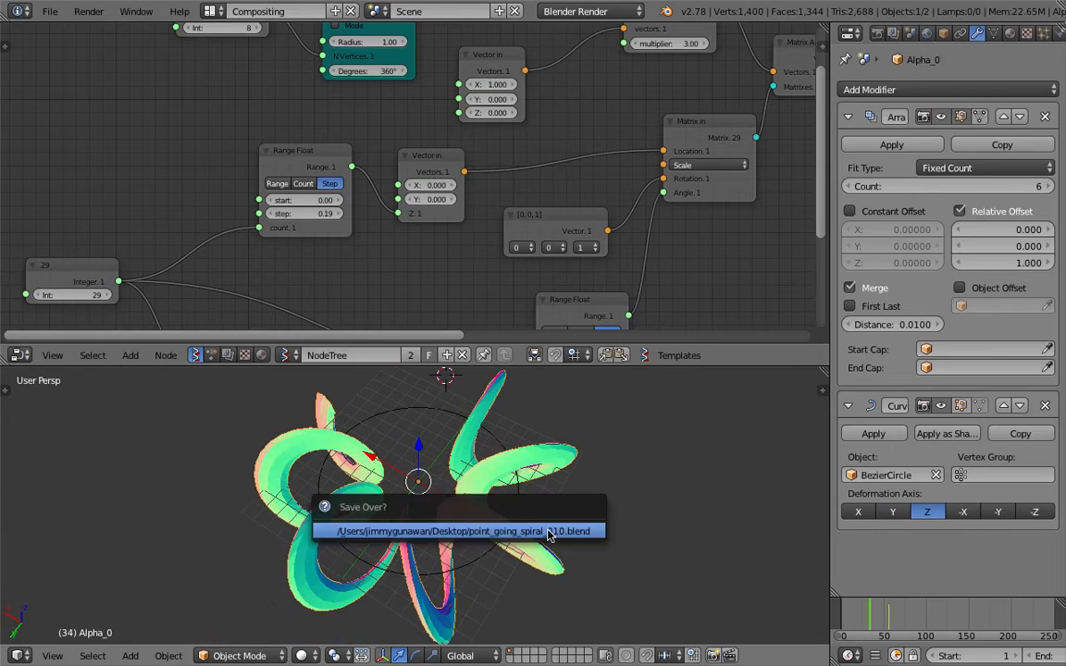
pyautogui.click(550, 531)
# - Scale the BezierCircle up to about twice its size, and save the file
pyautogui.scroll(-2, 518, 507)
pyautogui.rightClick(487, 490)
pyautogui.press('s')
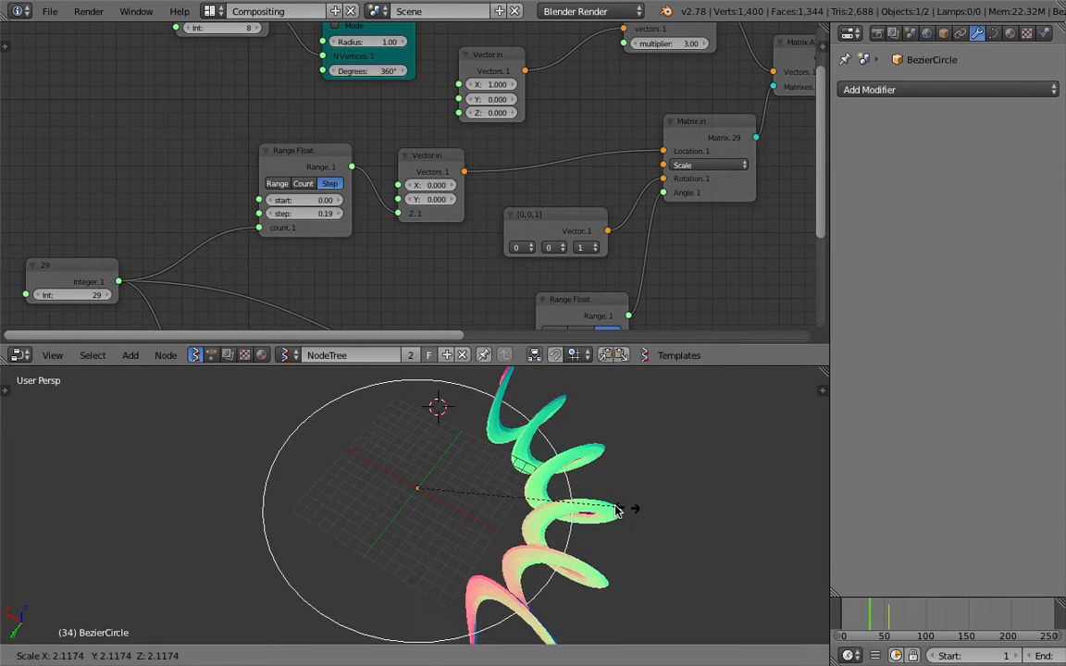
pyautogui.click(602, 507)
pyautogui.moveTo(601, 508); pyautogui.dragTo(578, 469, button='middle')
pyautogui.hotkey('ctrl', 's')
pyautogui.press('Return')
# - Set the integer node that drives the range counts to 30, and select the coil again
pyautogui.moveTo(188, 296); pyautogui.dragTo(338, 225, button='middle')
pyautogui.moveTo(239, 221); pyautogui.dragTo(248, 220)
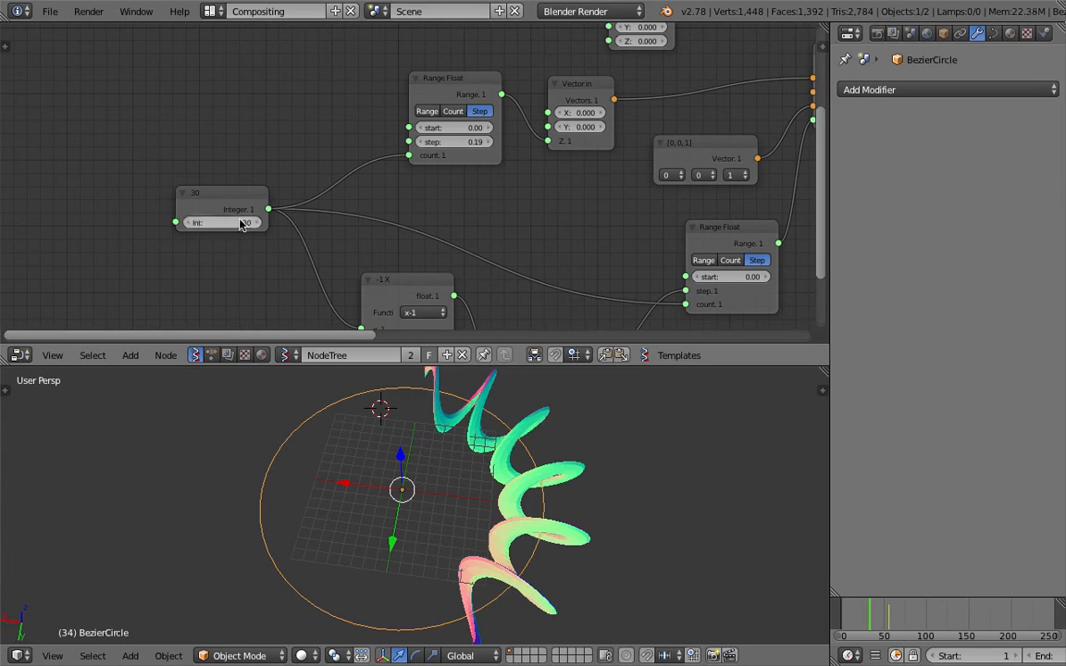
pyautogui.rightClick(497, 398)
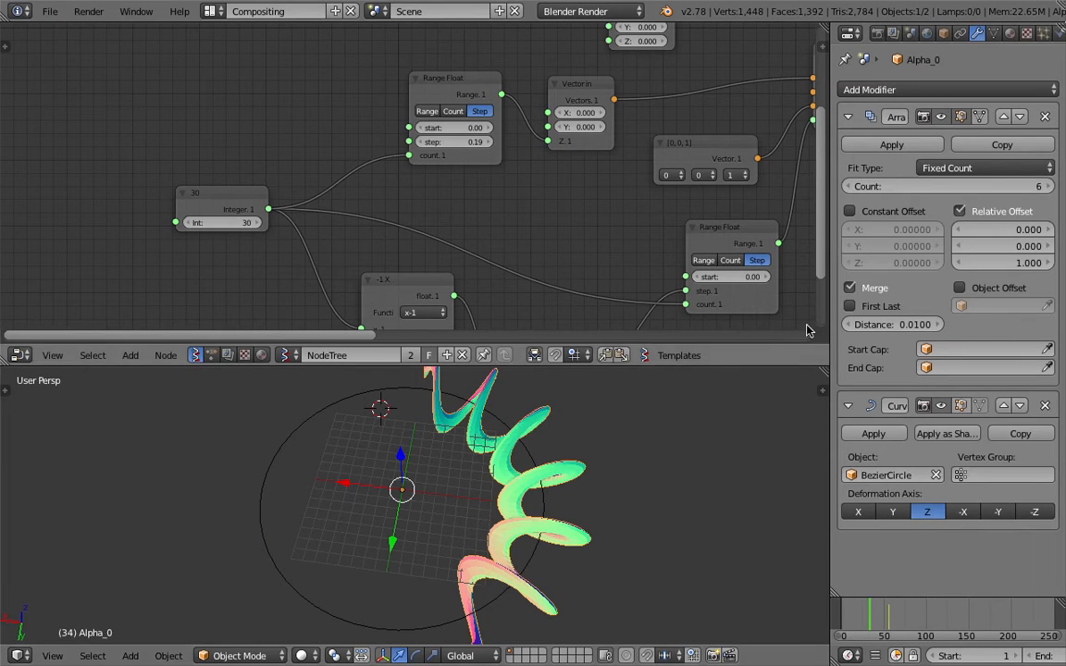
# - Raise the count of the coil's Array modifier to 14
pyautogui.moveTo(949, 186); pyautogui.dragTo(990, 186)
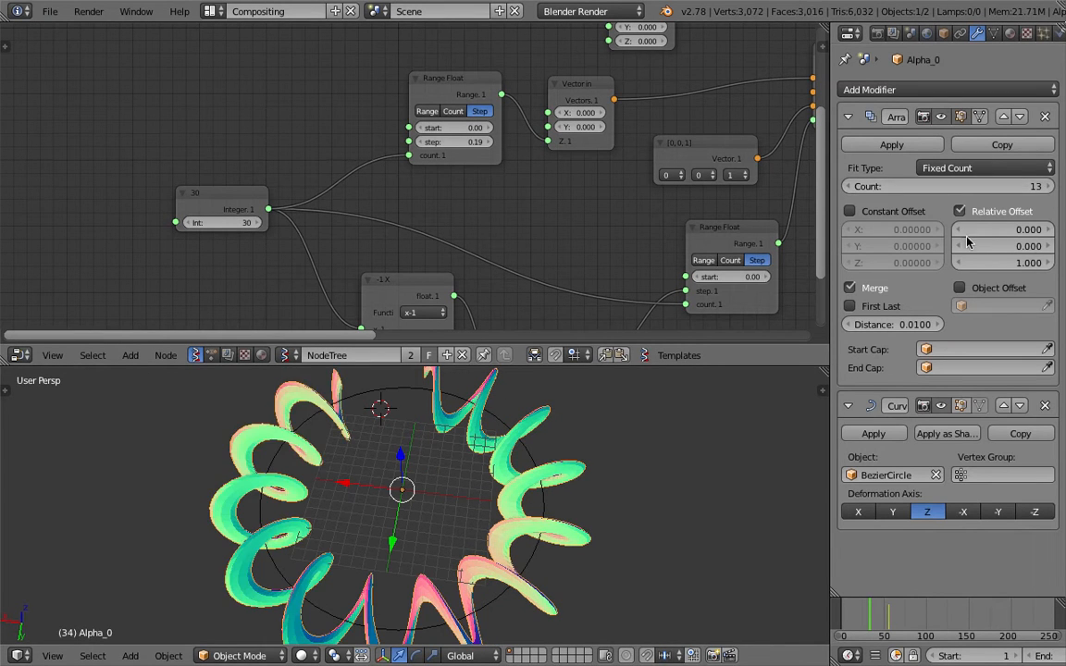
pyautogui.click(1051, 186)
pyautogui.moveTo(564, 507); pyautogui.dragTo(525, 453, button='middle')
# - Scale up the BezierCircle that the coil follows, and save over the existing file
pyautogui.rightClick(479, 460)
pyautogui.press('s')
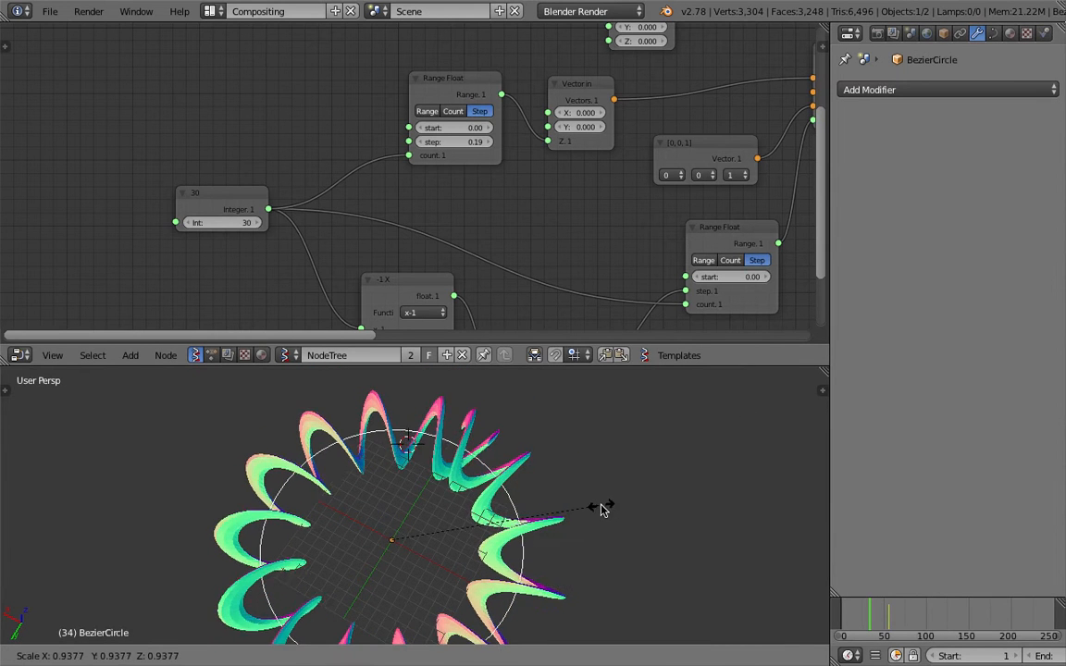
pyautogui.click(601, 507)
pyautogui.moveTo(590, 507); pyautogui.dragTo(519, 533, button='middle')
pyautogui.press('s')
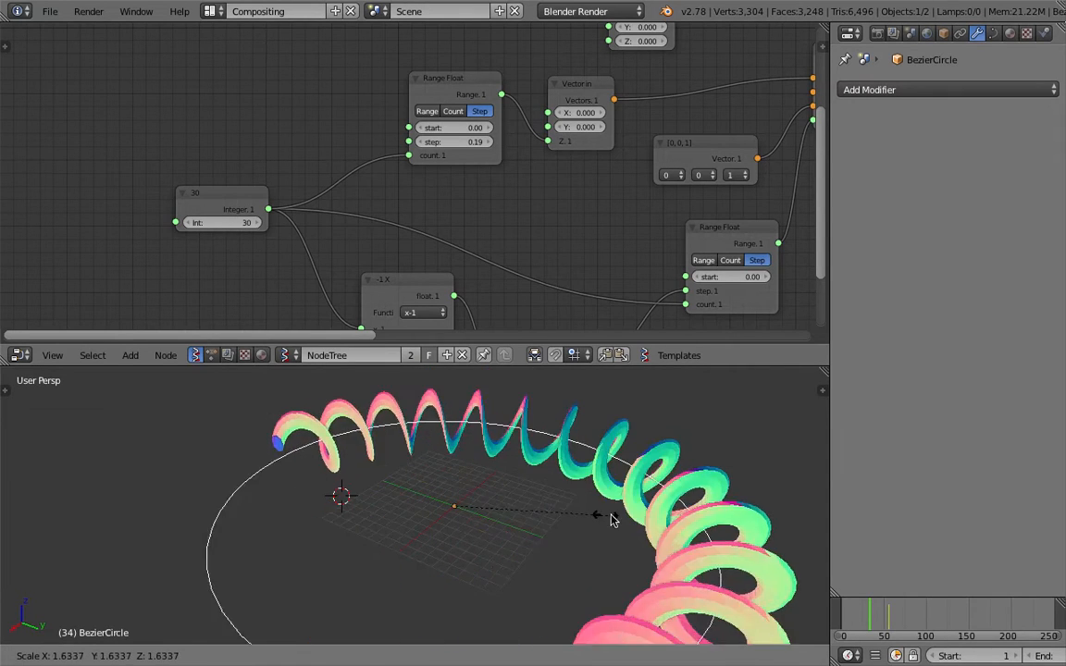
pyautogui.click(490, 526)
pyautogui.moveTo(489, 526); pyautogui.dragTo(601, 444, button='middle')
pyautogui.hotkey('ctrl', 's')
pyautogui.press('Return')
# - Move the x-1 math node slightly lower in the node tree, and make the node editor taller
pyautogui.moveTo(571, 179); pyautogui.dragTo(381, 112, button='middle')
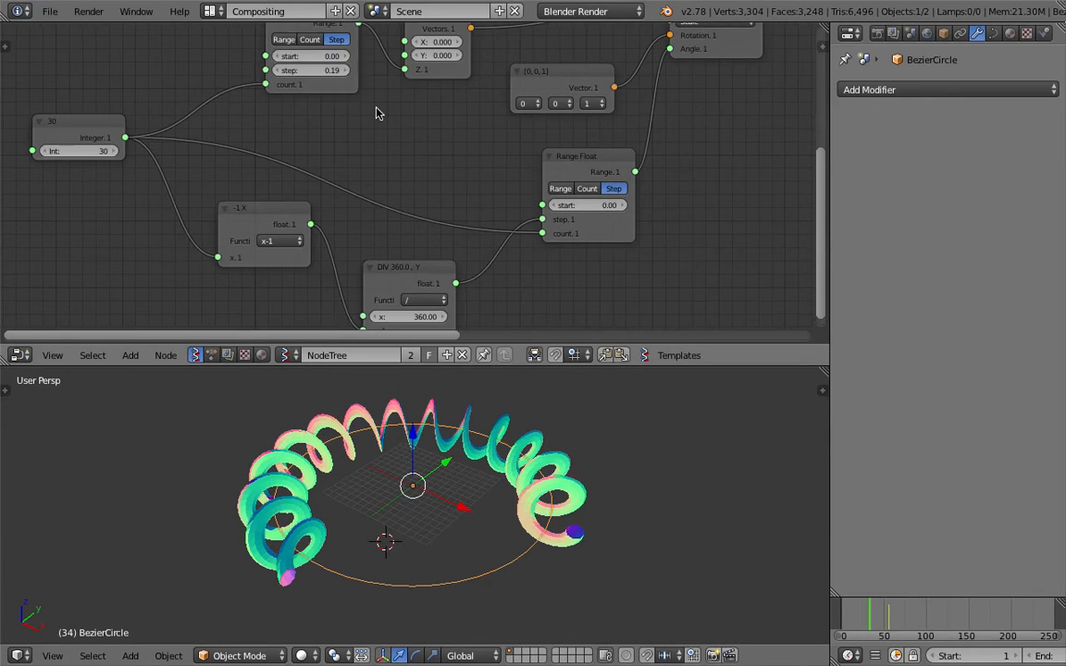
pyautogui.moveTo(280, 173); pyautogui.dragTo(301, 207, button='middle')
pyautogui.moveTo(301, 208); pyautogui.dragTo(318, 236)
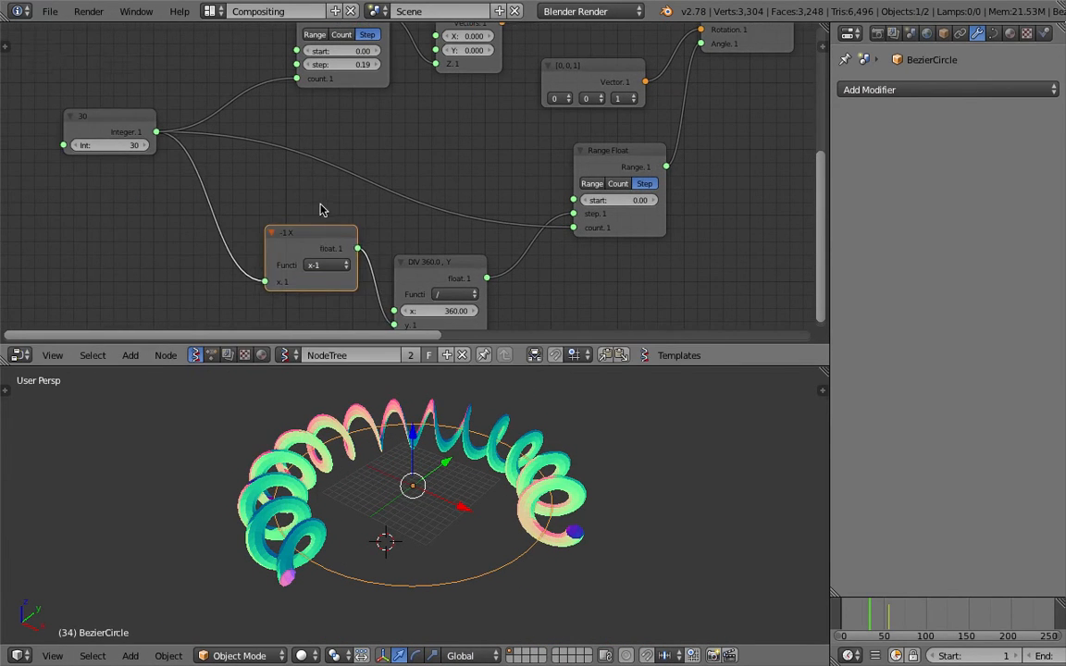
pyautogui.scroll(-1, 380, 167)
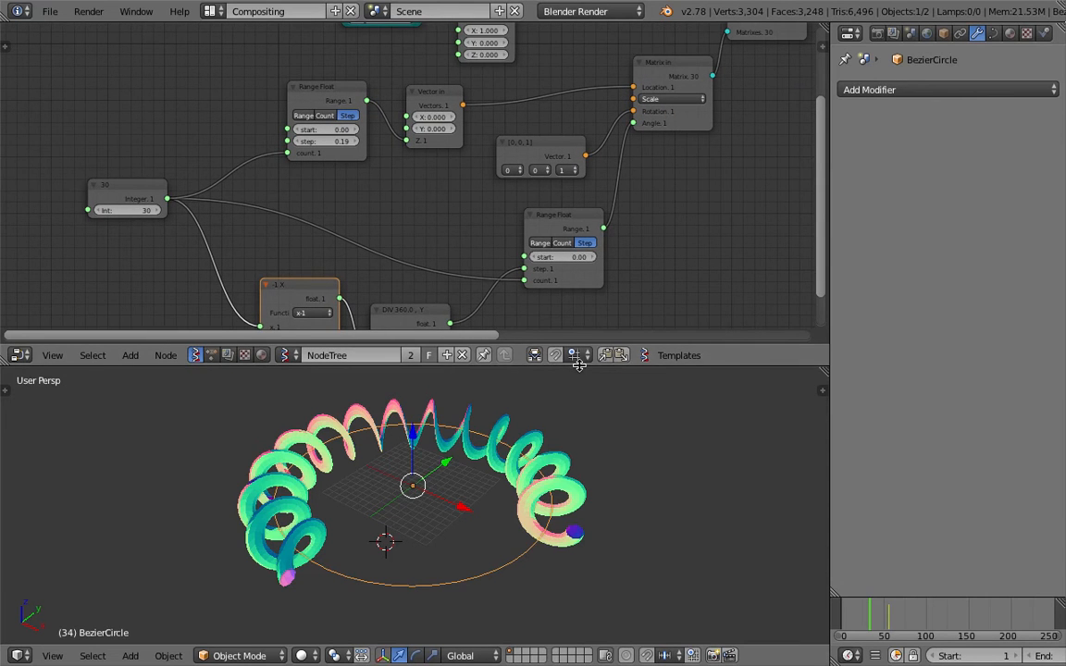
pyautogui.moveTo(578, 367); pyautogui.dragTo(576, 397)
# - Rearrange the output nodes, moving Viewer Draw higher and Viewer BMeshMK2 closer to UV Connection
pyautogui.scroll(-3, 415, 500)
pyautogui.moveTo(673, 264); pyautogui.dragTo(619, 285, button='middle')
pyautogui.moveTo(563, 172); pyautogui.dragTo(475, 220, button='middle')
pyautogui.moveTo(713, 150); pyautogui.dragTo(698, 157)
pyautogui.moveTo(805, 156); pyautogui.dragTo(622, 165, button='middle')
pyautogui.moveTo(621, 164)
pyautogui.mouseDown()
pyautogui.moveTo(645, 95)
pyautogui.moveTo(617, 55)
pyautogui.mouseUp()
pyautogui.moveTo(768, 187); pyautogui.dragTo(707, 170)
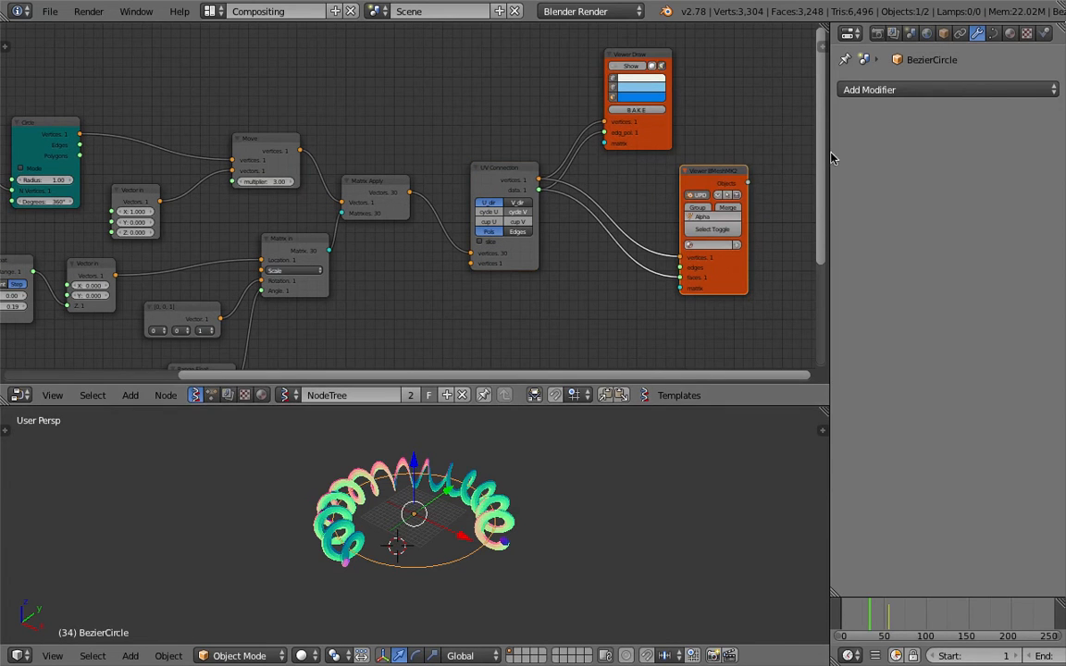
# - Widen the node editor, and save over the existing file
pyautogui.moveTo(830, 155); pyautogui.dragTo(949, 157)
pyautogui.moveTo(797, 166); pyautogui.dragTo(856, 108, button='middle')
pyautogui.scroll(2, 856, 112)
pyautogui.hotkey('ctrl', 's')
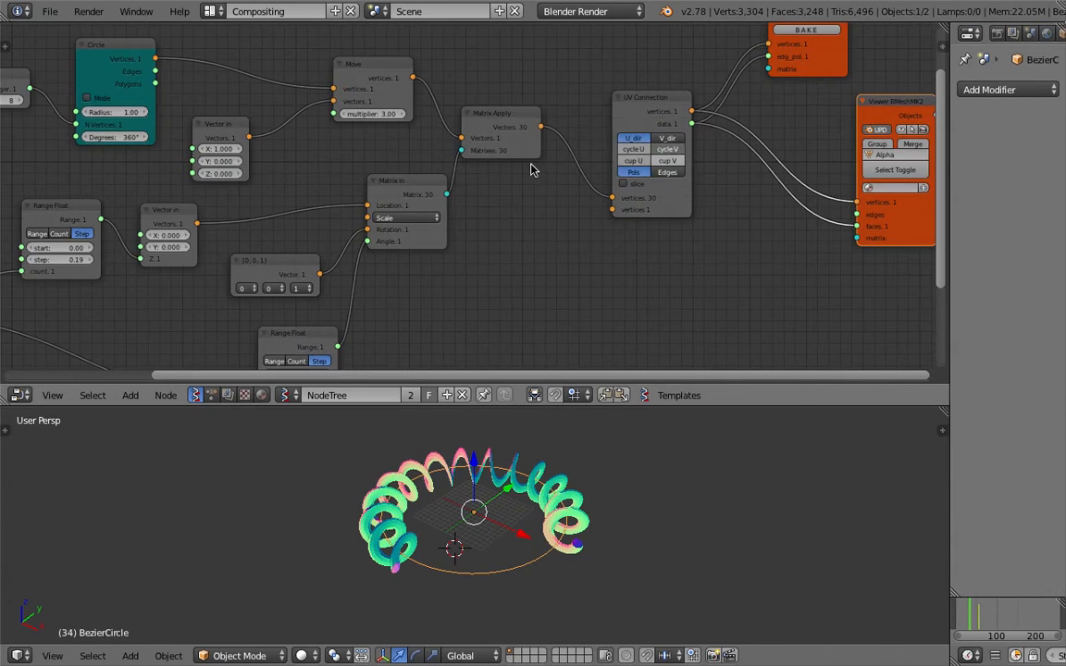
pyautogui.click(721, 159)
# - Try a multiplier of 1.65 on the Move node, and restore it to 3.00
pyautogui.moveTo(370, 152); pyautogui.dragTo(526, 155, button='middle')
pyautogui.moveTo(527, 118)
pyautogui.mouseDown()
pyautogui.moveTo(504, 117)
pyautogui.moveTo(536, 118)
pyautogui.mouseUp()
pyautogui.scroll(1, 544, 119)
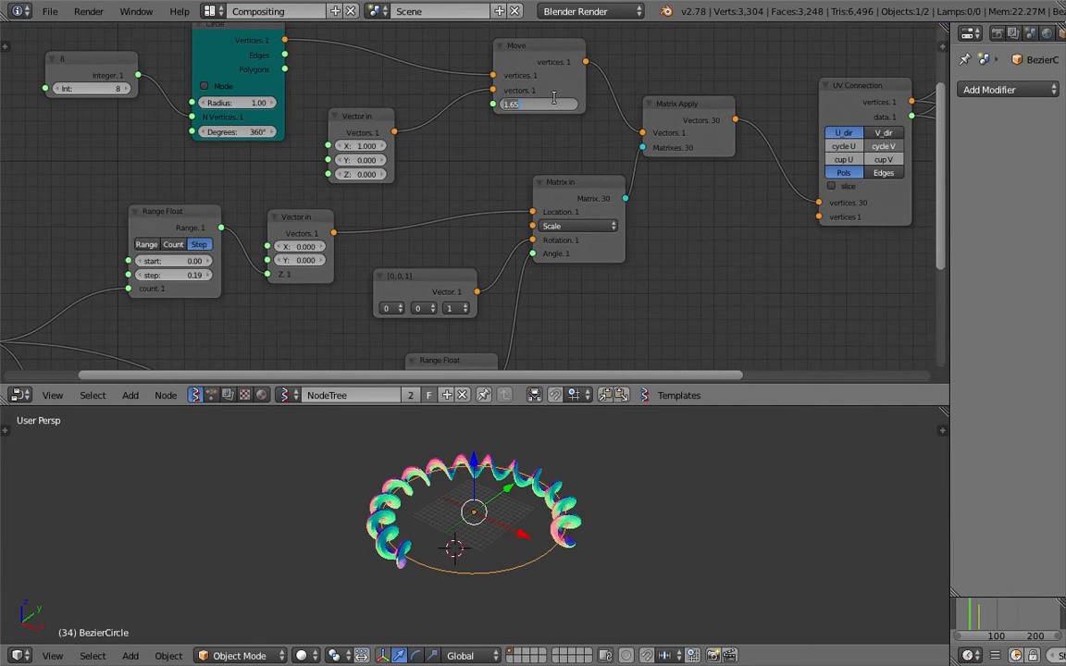
pyautogui.press('Return')
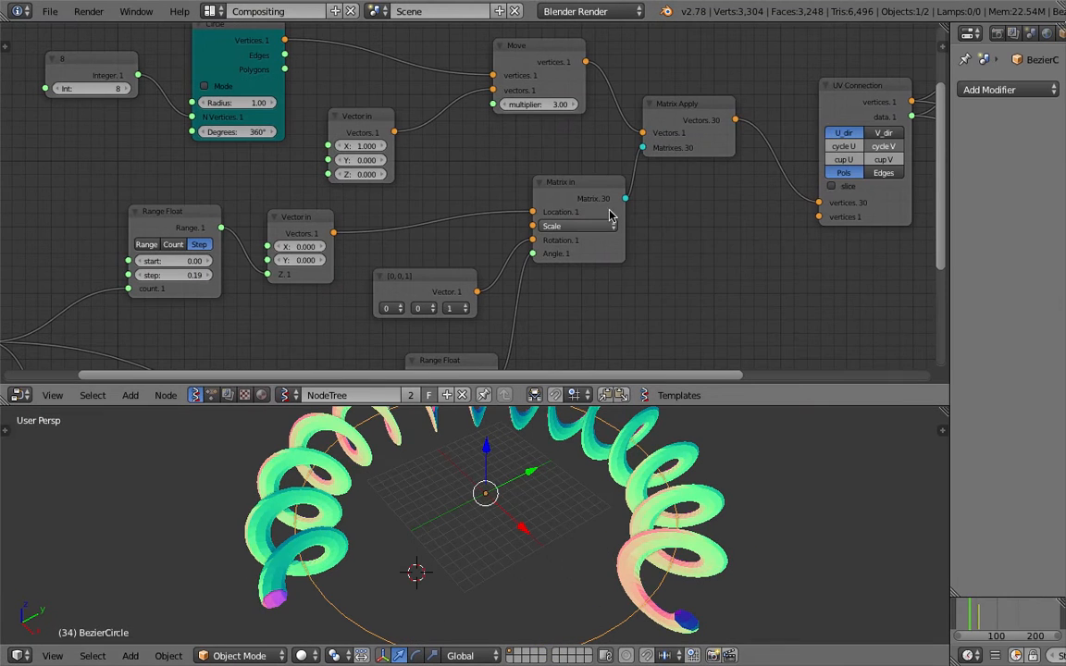
# - Turn on the Viewer Draw node's display of the generated segment
pyautogui.moveTo(444, 170); pyautogui.dragTo(409, 173, button='middle')
pyautogui.scroll(-2, 419, 184)
pyautogui.moveTo(699, 205); pyautogui.dragTo(371, 242, button='middle')
pyautogui.moveTo(415, 271); pyautogui.dragTo(453, 247, button='middle')
pyautogui.scroll(-3, 434, 252)
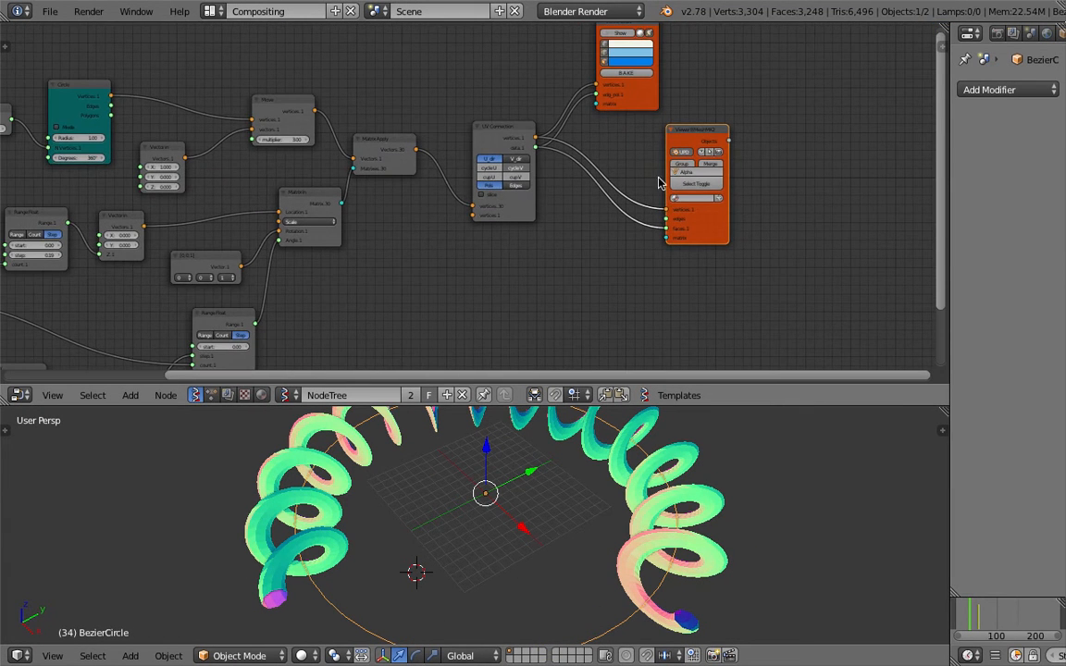
pyautogui.moveTo(643, 173); pyautogui.dragTo(646, 199, button='middle')
pyautogui.click(630, 62)
pyautogui.click(630, 62)
pyautogui.click(630, 62)
pyautogui.click(630, 62)
pyautogui.click(631, 62)
pyautogui.click(630, 62)
pyautogui.click(630, 62)
# - Make the 3D view taller, and save over the existing file
pyautogui.moveTo(648, 405); pyautogui.dragTo(642, 309)
pyautogui.moveTo(597, 398); pyautogui.dragTo(507, 437, button='middle')
pyautogui.hotkey('ctrl', 's')
pyautogui.click(507, 438)
pyautogui.moveTo(583, 460); pyautogui.dragTo(588, 483, button='middle')
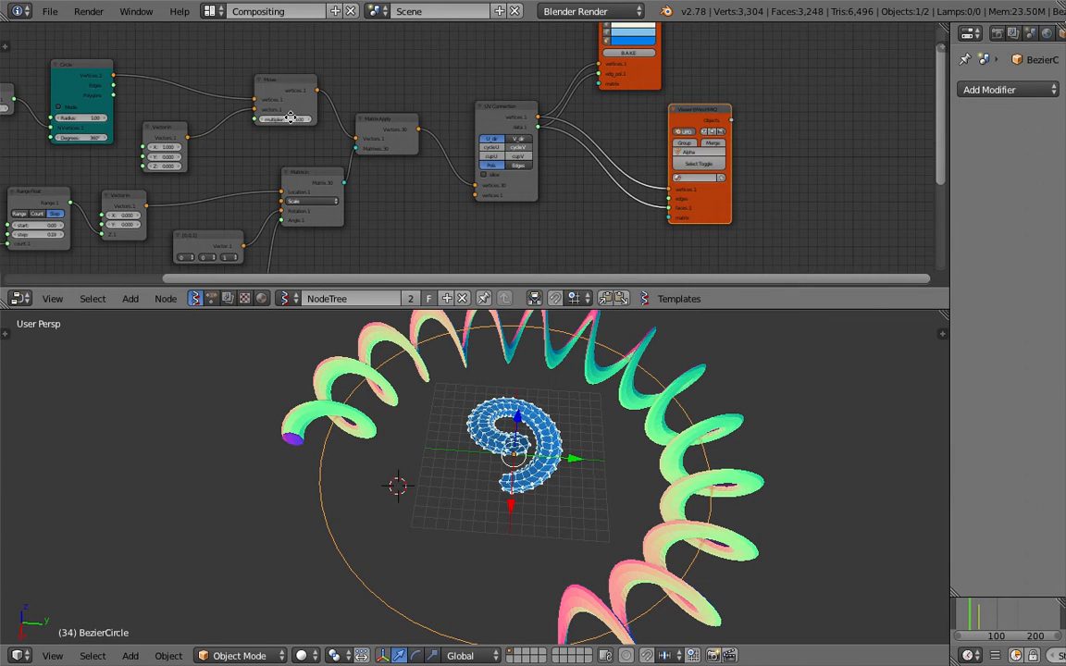
# - Try a multiplier of 0.15 on the Move node, and restore it to 3.00
pyautogui.scroll(3, 291, 118)
pyautogui.moveTo(360, 112); pyautogui.dragTo(330, 113)
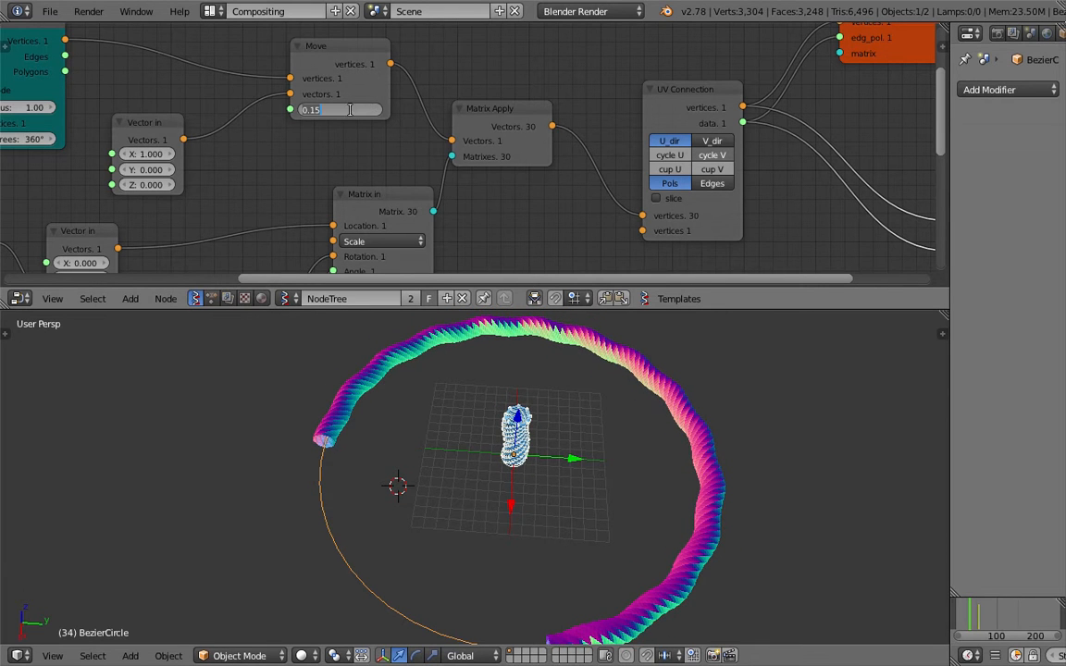
pyautogui.press('Return')
# - Select the arrayed coil in the 3D view
pyautogui.scroll(-3, 564, 75)
pyautogui.moveTo(574, 75); pyautogui.dragTo(324, 91, button='middle')
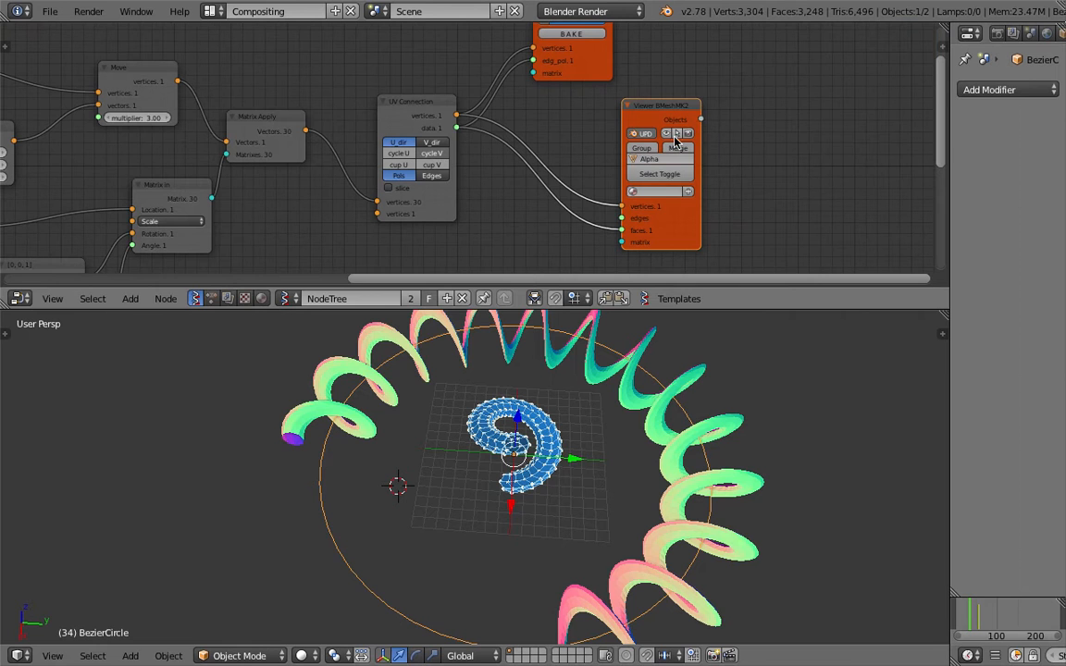
pyautogui.moveTo(713, 421); pyautogui.dragTo(687, 413, button='middle')
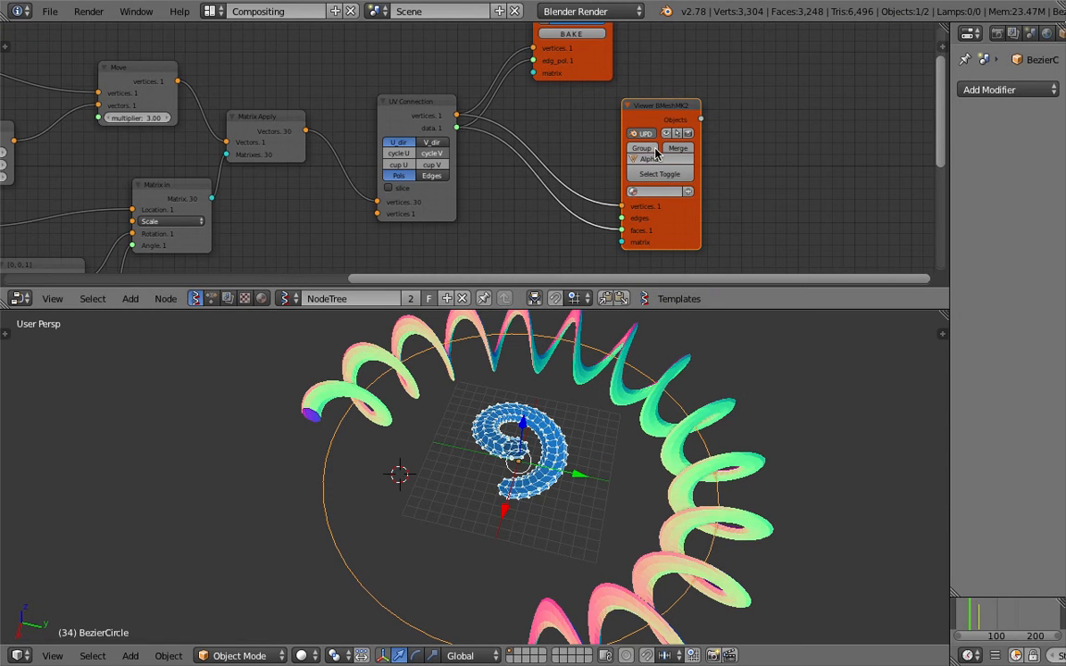
pyautogui.moveTo(644, 459); pyautogui.dragTo(589, 420, button='middle')
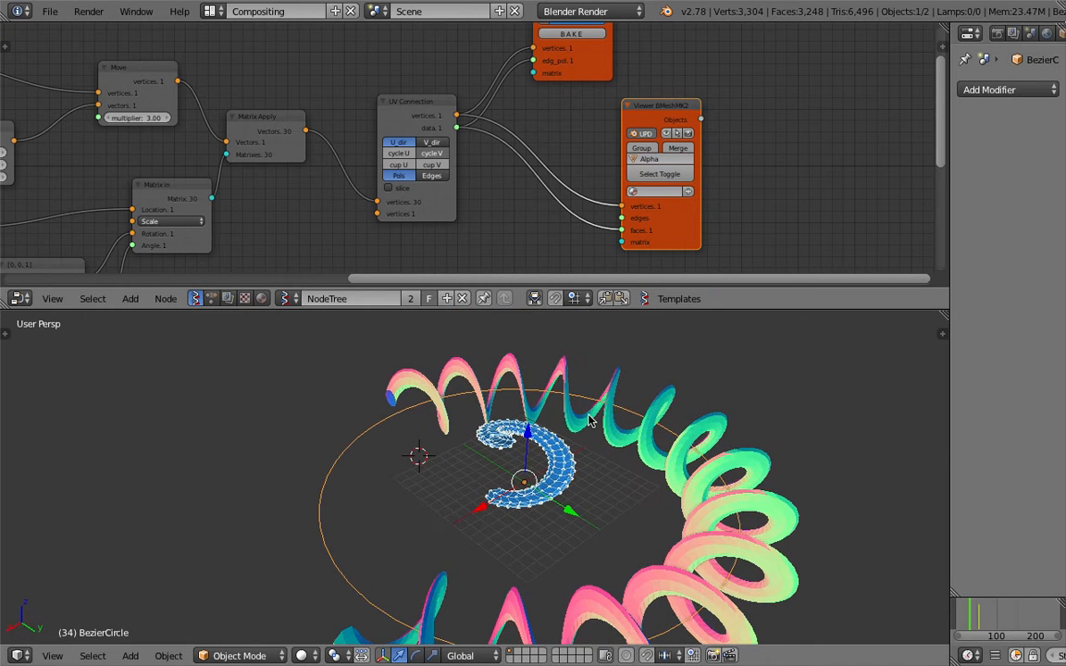
pyautogui.rightClick(664, 400)
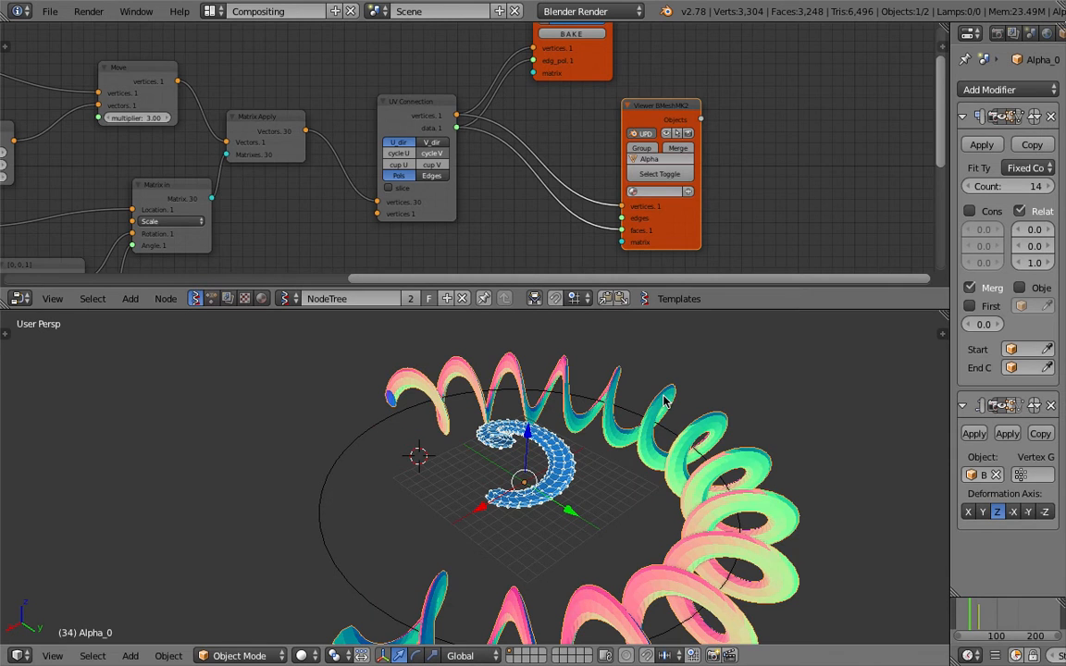
# - Enlarge the node editor, then disconnect the Viewer BMeshMK2 node from UV Connection and set it aside
pyautogui.scroll(-2, 651, 225)
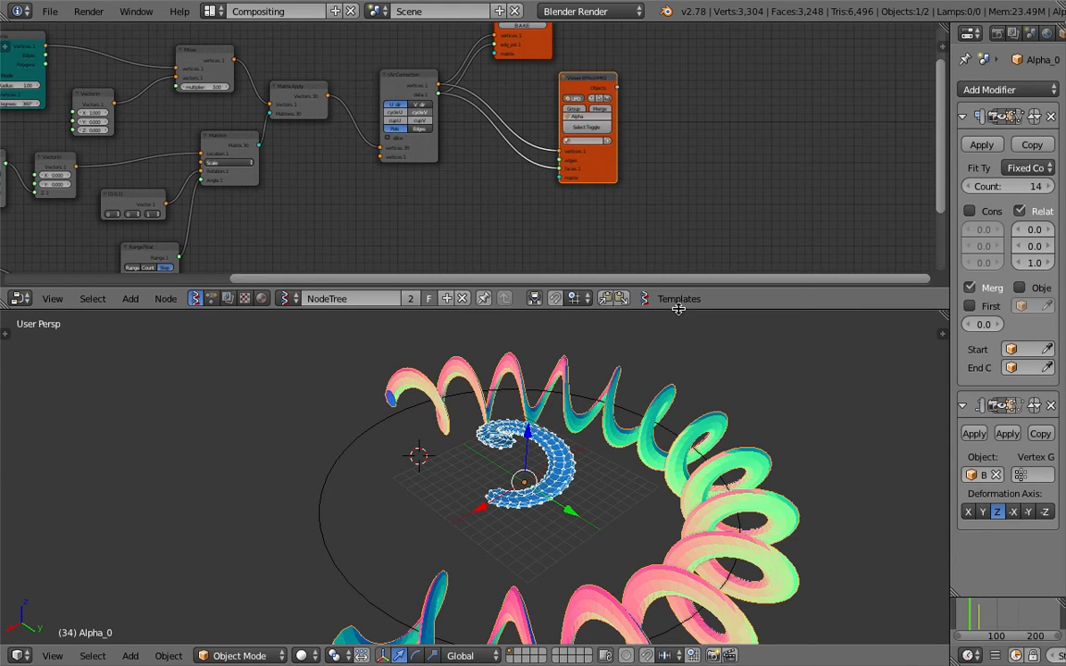
pyautogui.moveTo(683, 313); pyautogui.dragTo(645, 430)
pyautogui.moveTo(600, 251); pyautogui.dragTo(661, 247, button='middle')
pyautogui.moveTo(663, 237); pyautogui.dragTo(752, 190)
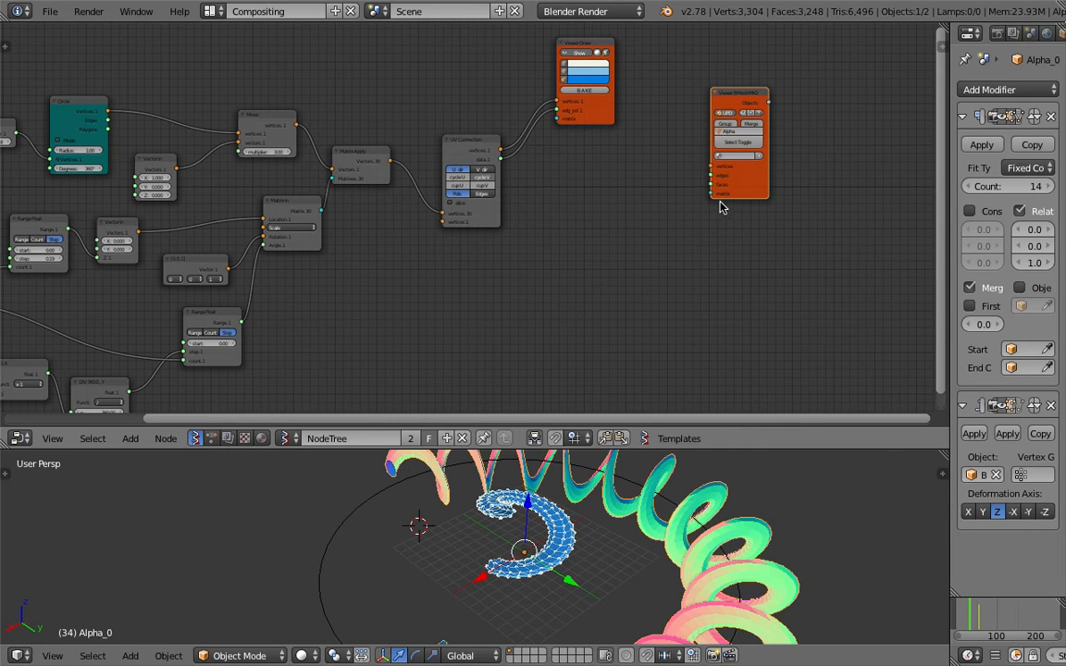
# - Duplicate the Viewer BMeshMK2 node into the free space below Viewer Draw, and name its mesh Alpha2
pyautogui.hotkey('shift', 'd')
pyautogui.click(611, 294)
pyautogui.scroll(7, 614, 303)
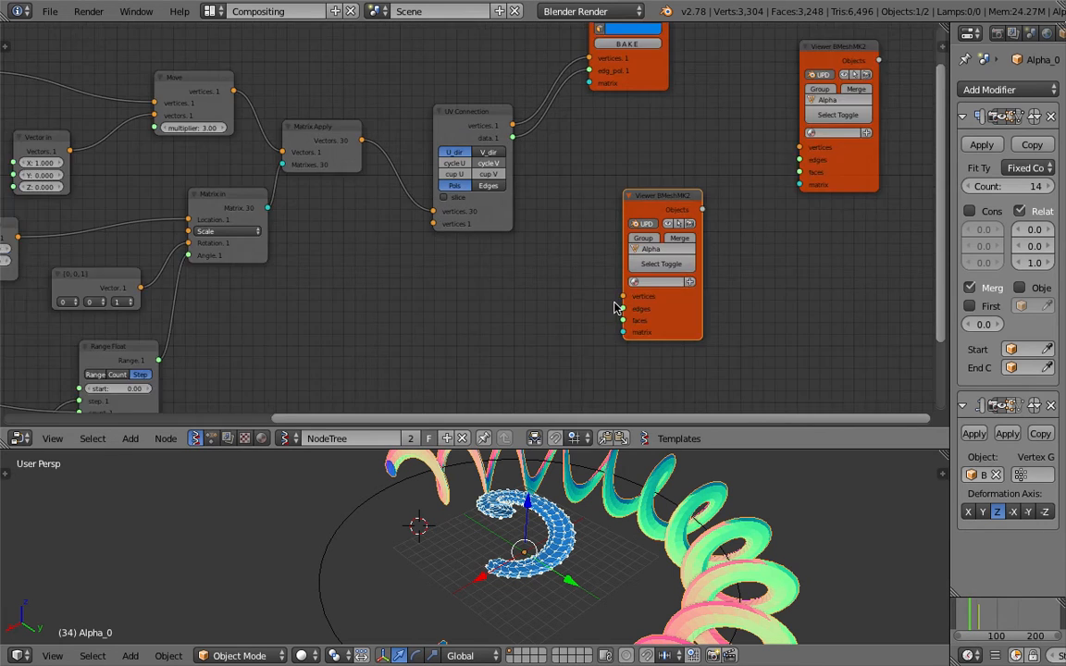
pyautogui.click(723, 257)
pyautogui.write('2')
pyautogui.press('Return')
pyautogui.scroll(-3, 801, 276)
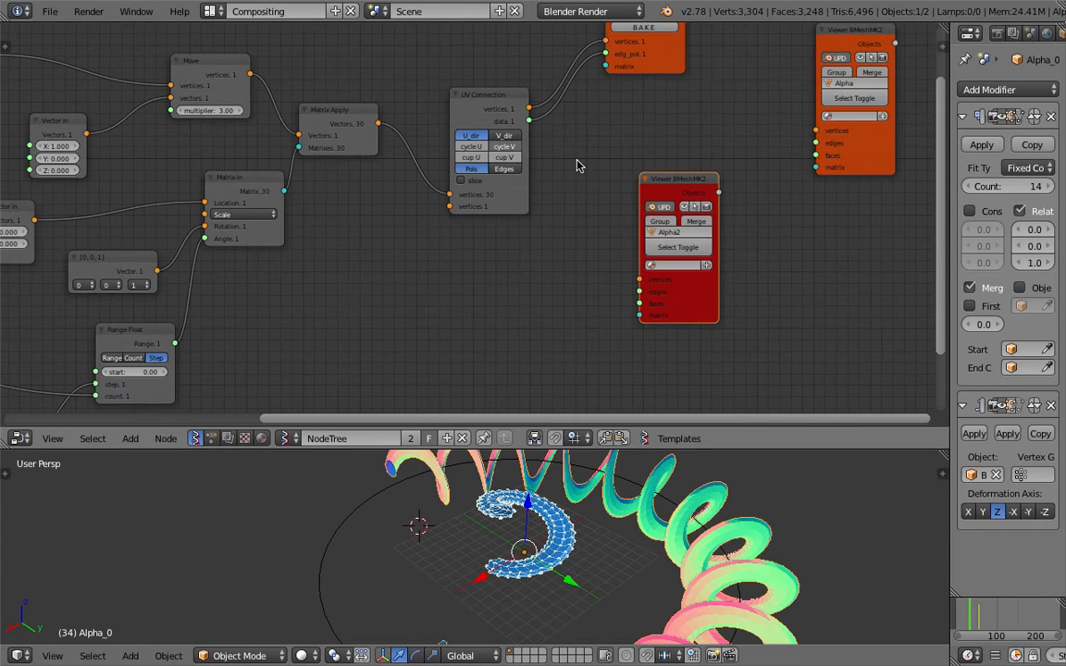
# - Connect UV Connection's vertices and data outputs to the Alpha2 viewer's vertices and faces, and set the Move multiplier to -3
pyautogui.moveTo(533, 119); pyautogui.dragTo(639, 303)
pyautogui.moveTo(306, 183); pyautogui.dragTo(463, 193, button='middle')
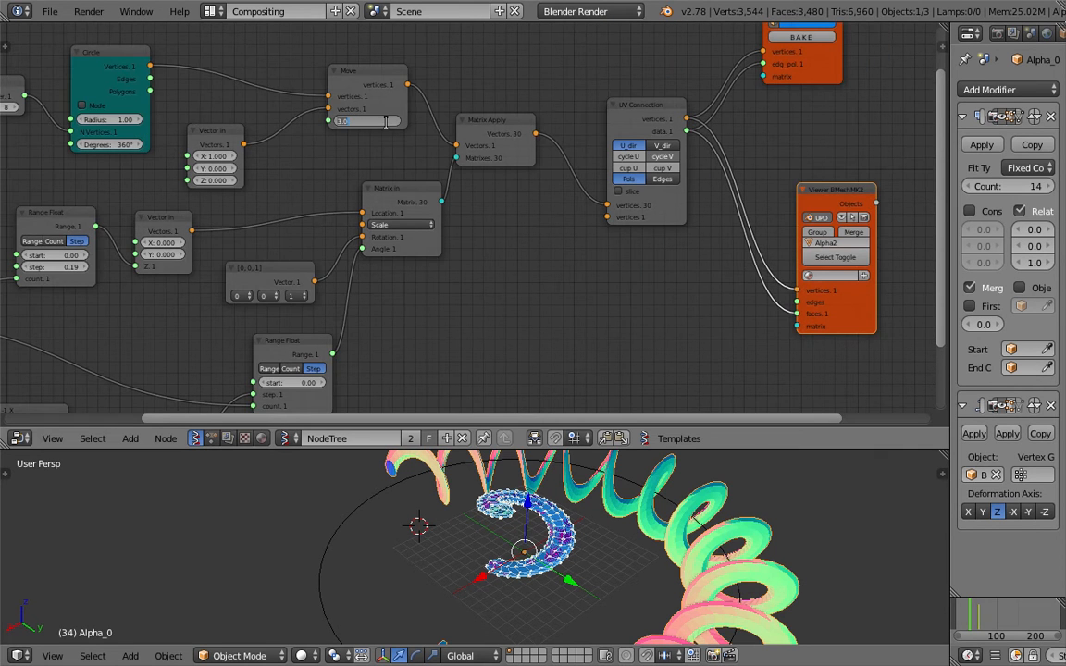
pyautogui.press('Return')
# - Select the new Alpha2 segment in the 3D view, and turn off the Viewer Draw display
pyautogui.moveTo(671, 504); pyautogui.dragTo(606, 520, button='middle')
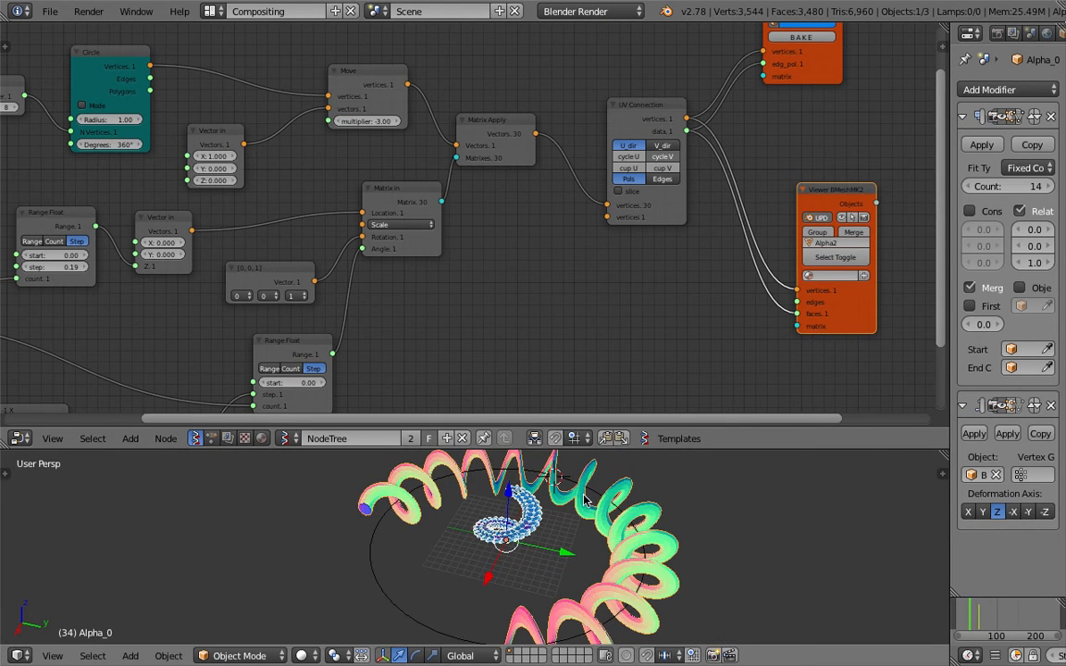
pyautogui.rightClick(522, 515)
pyautogui.moveTo(535, 512); pyautogui.dragTo(552, 510, button='middle')
pyautogui.moveTo(781, 69); pyautogui.dragTo(714, 148, button='middle')
pyautogui.click(717, 66)
pyautogui.moveTo(532, 541); pyautogui.dragTo(536, 541, button='middle')
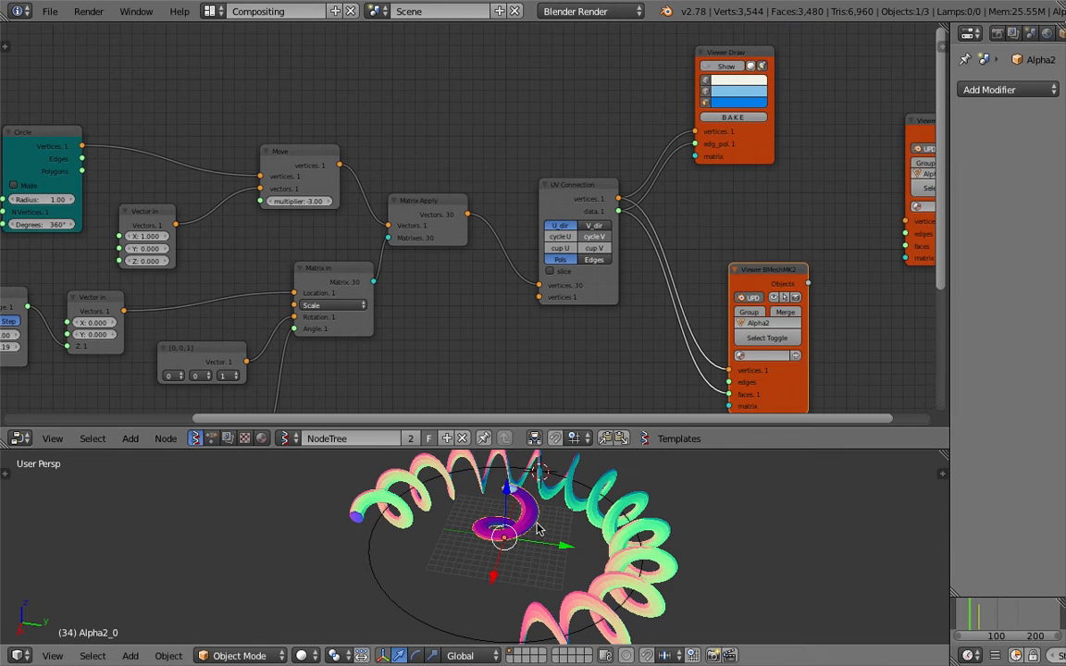
# - Add an Array modifier to the Alpha2 segment with a relative offset of 0, 0, 1
pyautogui.click(1008, 90)
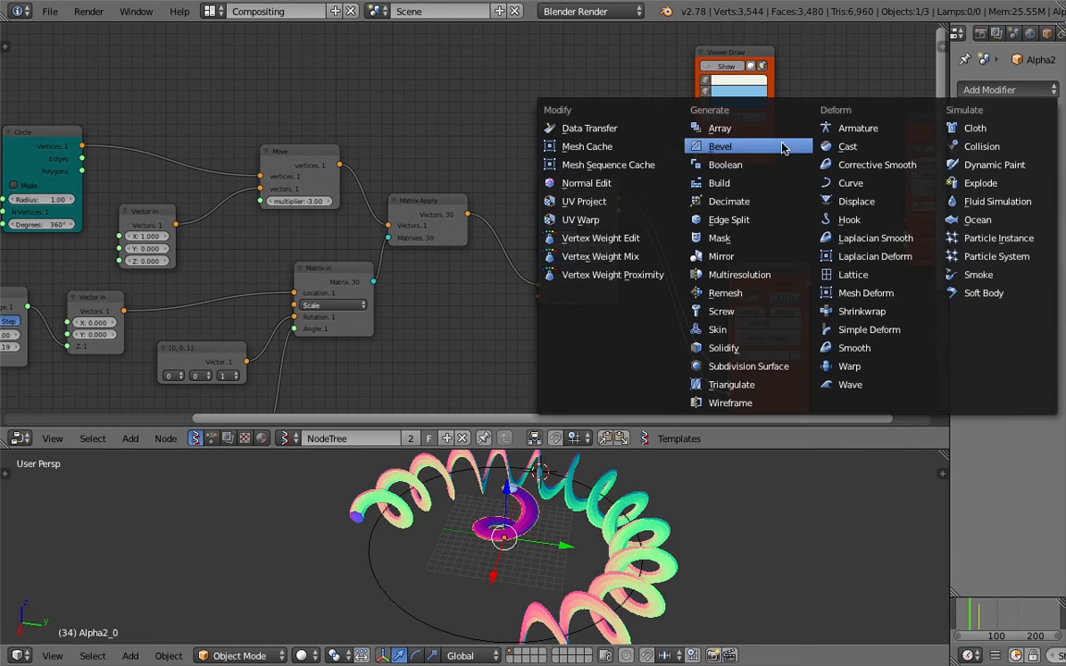
pyautogui.click(666, 115)
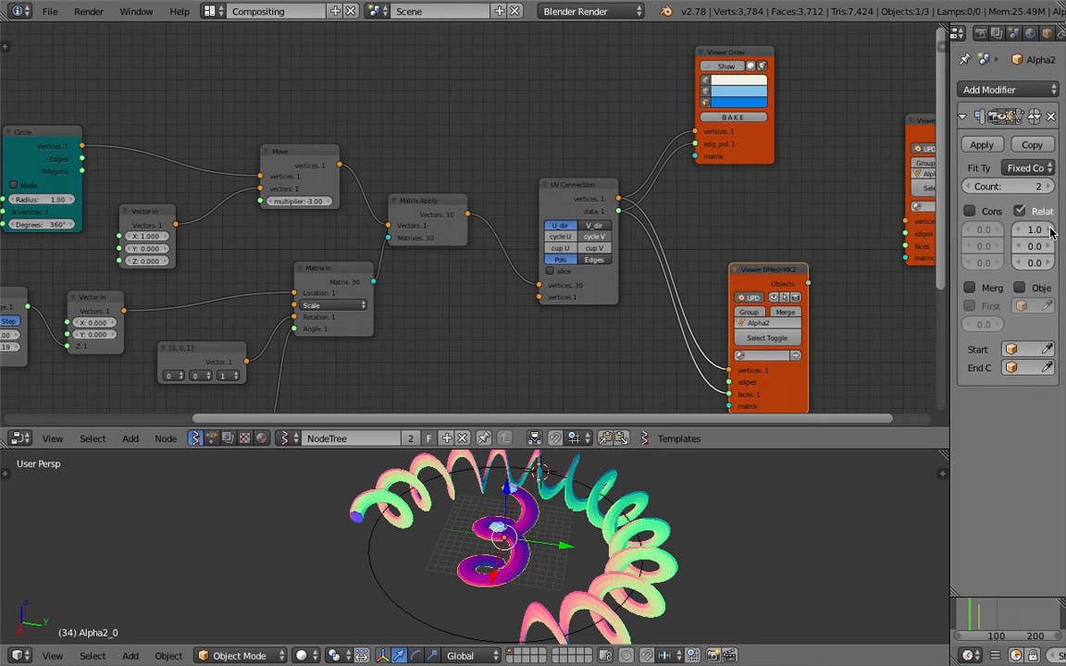
pyautogui.moveTo(953, 205); pyautogui.dragTo(814, 195)
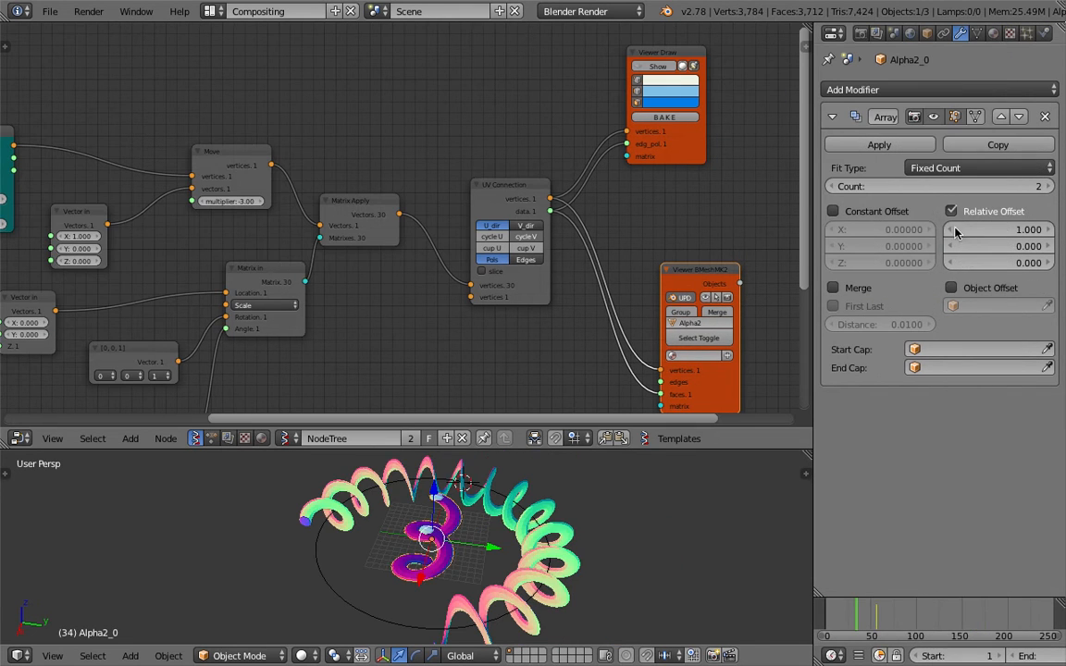
pyautogui.write('0')
pyautogui.press('Tab')
pyautogui.press('Tab')
pyautogui.write('1')
pyautogui.press('Tab')
pyautogui.click(638, 381)
# - Raise the count of the Alpha2 Array modifier to 9
pyautogui.click(1046, 186)
pyautogui.click(1046, 186)
pyautogui.click(1046, 186)
pyautogui.click(1046, 186)
pyautogui.click(1046, 186)
pyautogui.click(1046, 186)
pyautogui.click(1046, 186)
# - Add a Curve modifier to Alpha2 with BezierCircle as its object and Z as the deformation axis
pyautogui.click(857, 90)
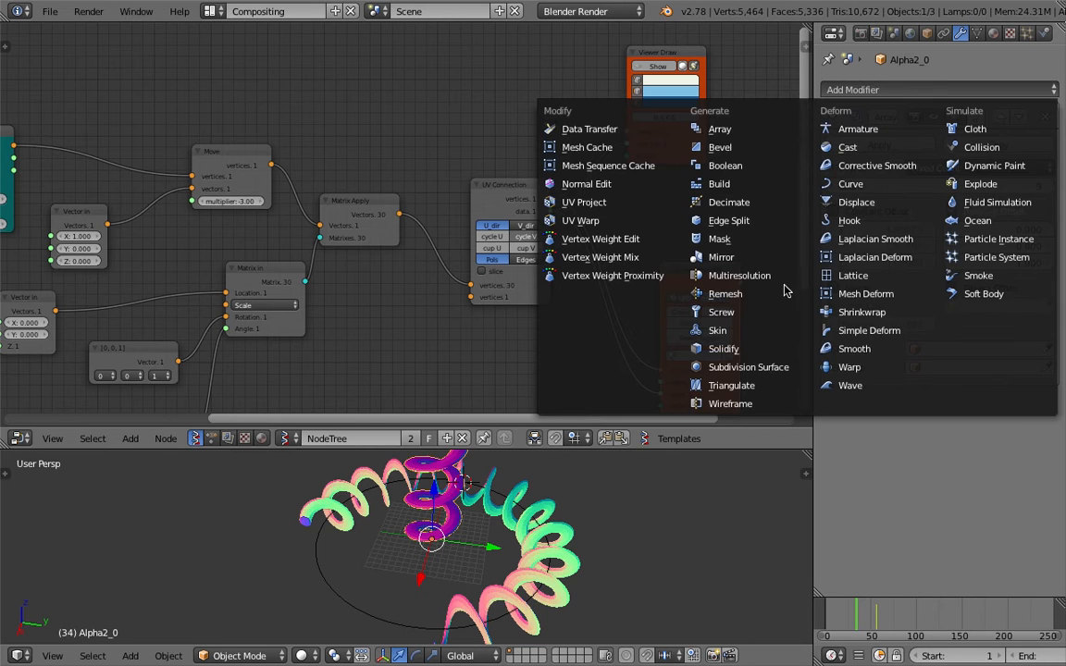
pyautogui.click(842, 183)
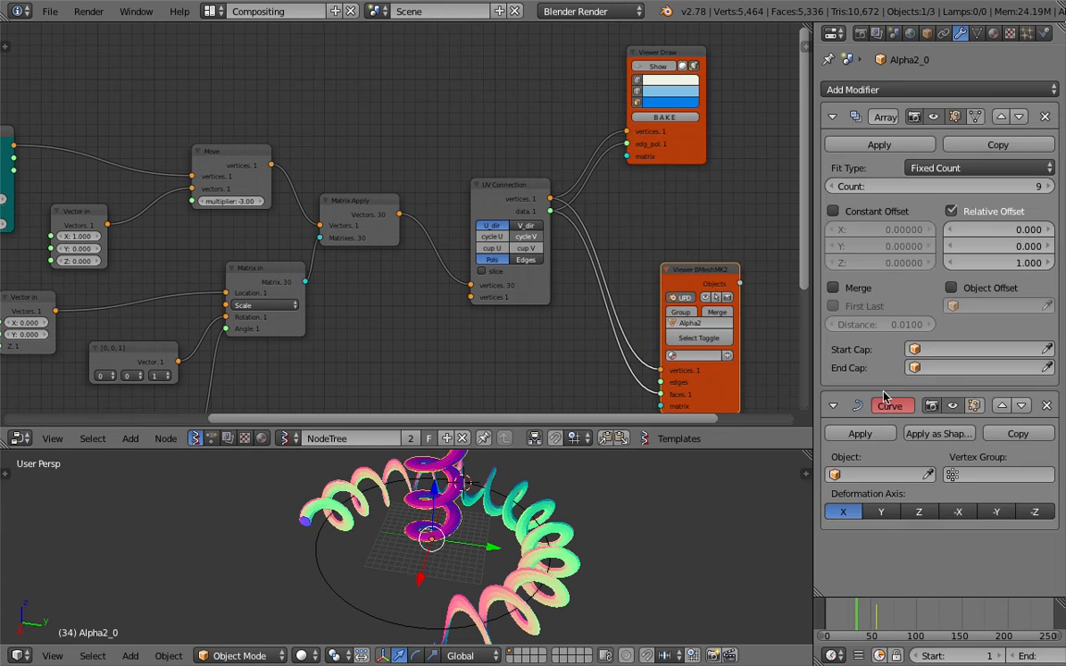
pyautogui.click(856, 473)
pyautogui.click(852, 499)
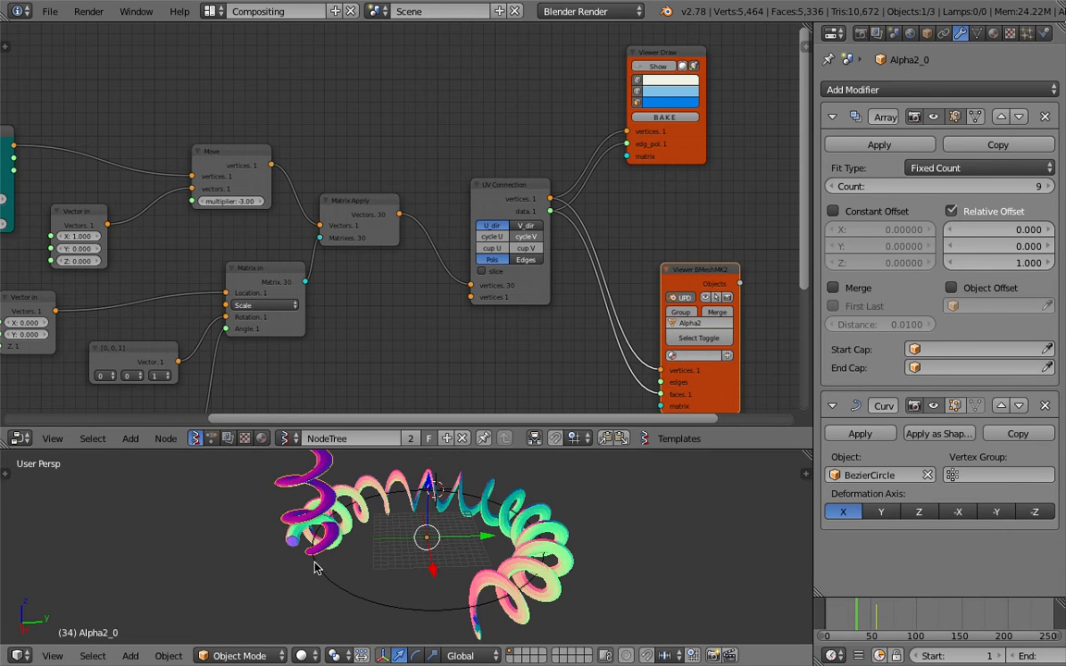
pyautogui.click(919, 512)
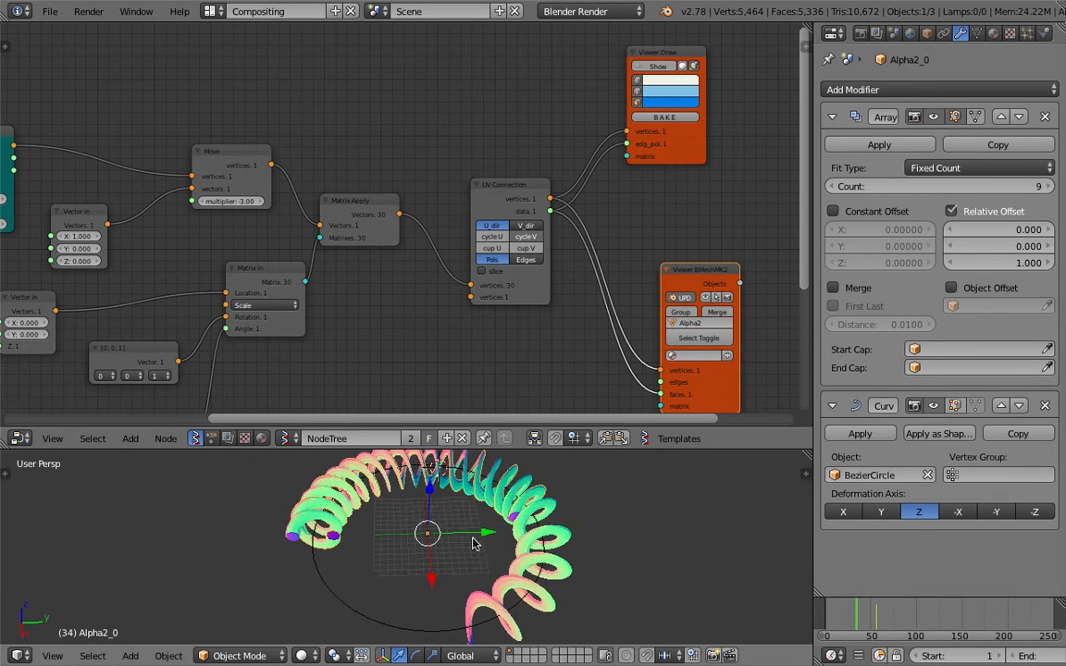
# - Enlarge the 3D view, and turn off its Matcap shading
pyautogui.moveTo(473, 556); pyautogui.dragTo(579, 454, button='middle')
pyautogui.moveTo(579, 449); pyautogui.dragTo(579, 225)
pyautogui.scroll(3, 575, 362)
pyautogui.keyDown('shift'); pyautogui.moveTo(575, 362); pyautogui.dragTo(555, 333, button='middle'); pyautogui.keyUp('shift')
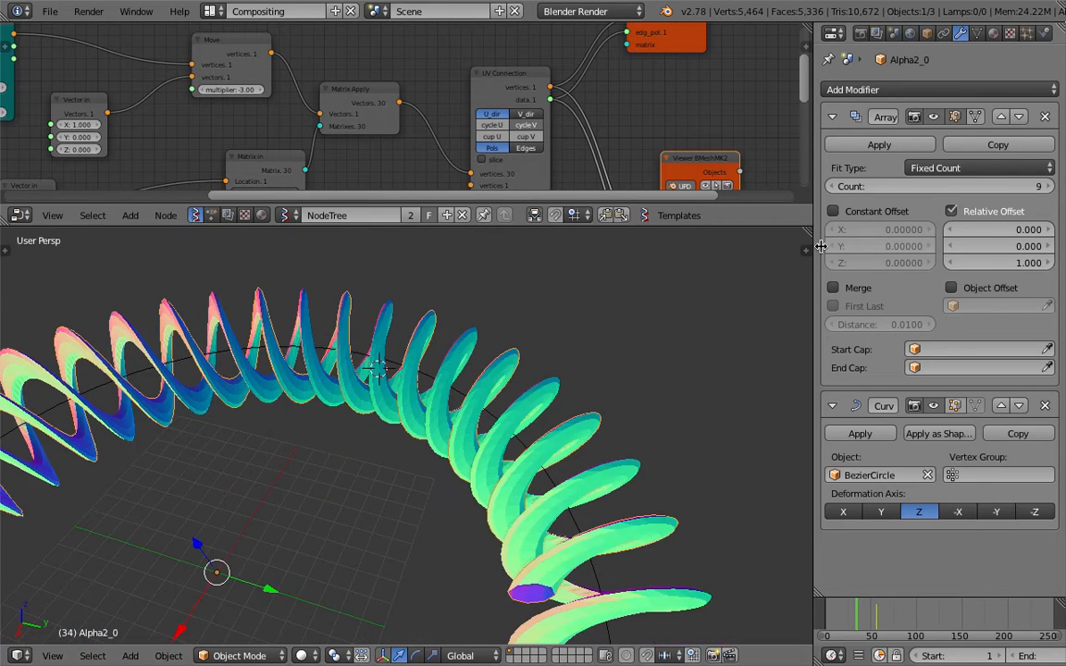
pyautogui.click(803, 246)
pyautogui.scroll(-5, 731, 416)
pyautogui.click(678, 423)
pyautogui.moveTo(601, 416)
pyautogui.mouseDown(button='middle')
pyautogui.moveTo(508, 412)
pyautogui.moveTo(470, 383)
pyautogui.mouseUp(button='middle')
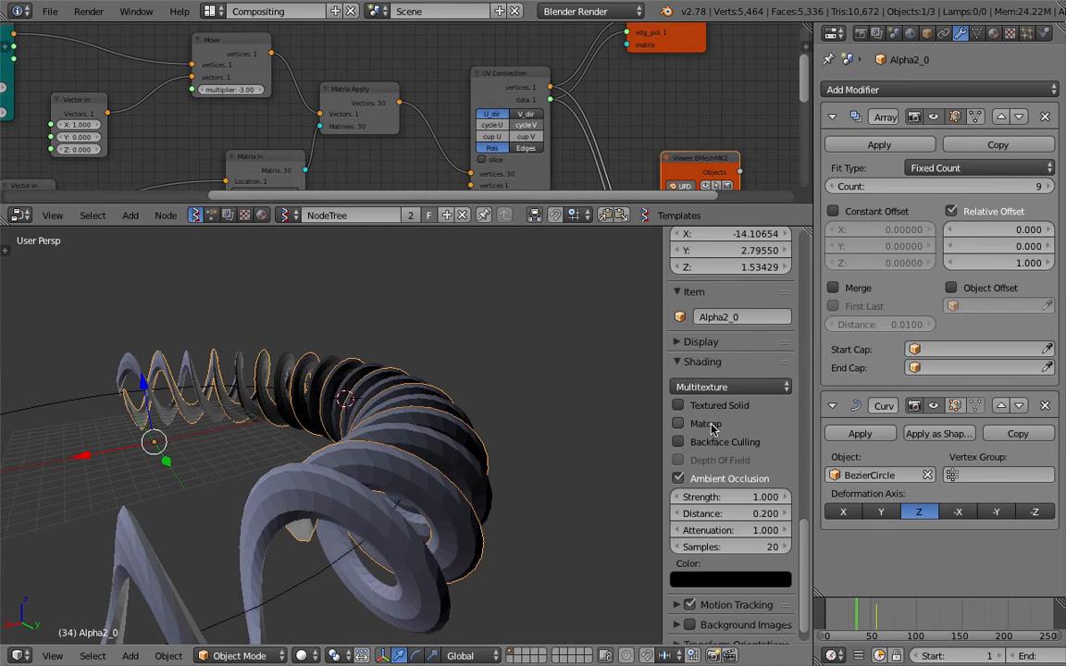
pyautogui.click(712, 427)
pyautogui.click(711, 428)
pyautogui.moveTo(531, 400); pyautogui.dragTo(492, 459, button='middle')
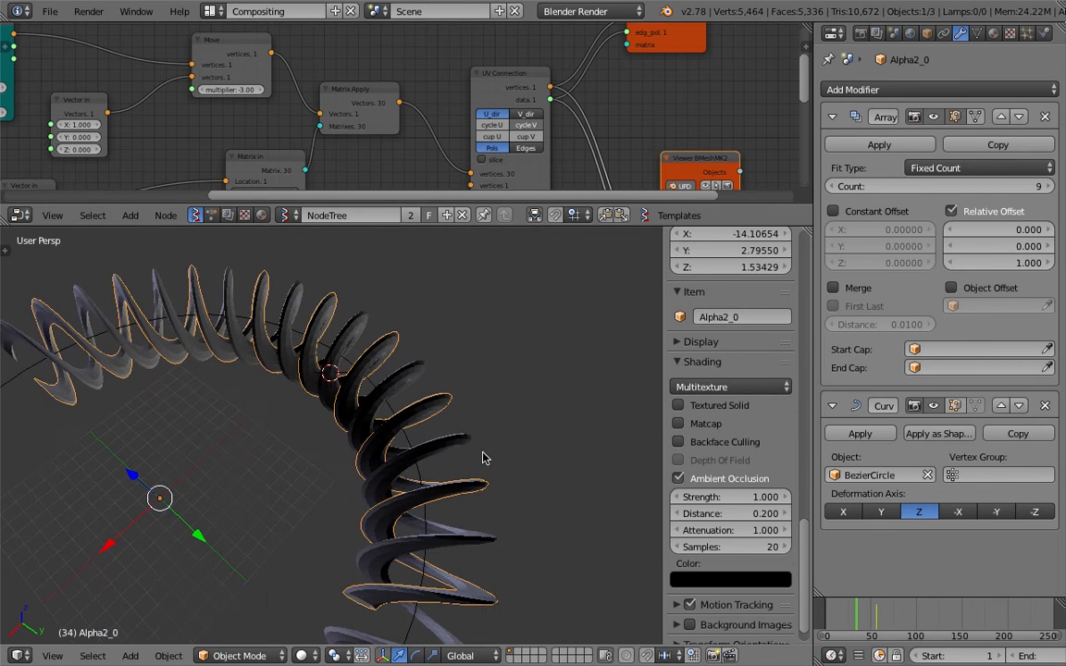
# - Create a new material for the Alpha2 coil
pyautogui.click(992, 34)
pyautogui.click(922, 146)
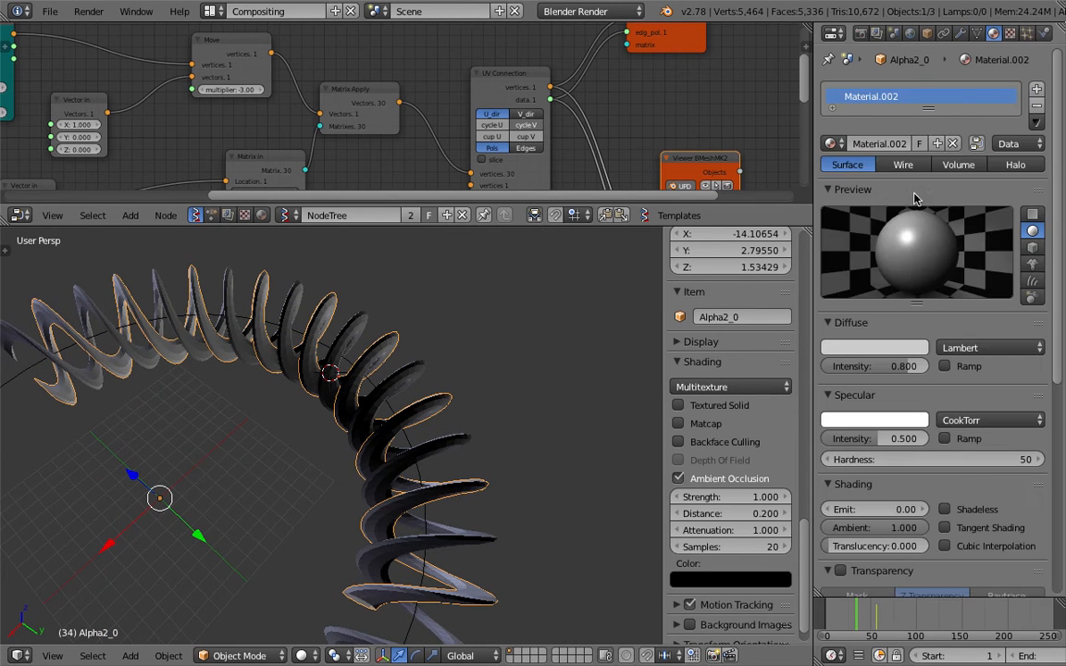
# - Set the Alpha2 material's diffuse colour to red, and give the Alpha coil a new material with a blue diffuse colour
pyautogui.click(875, 347)
pyautogui.click(844, 232)
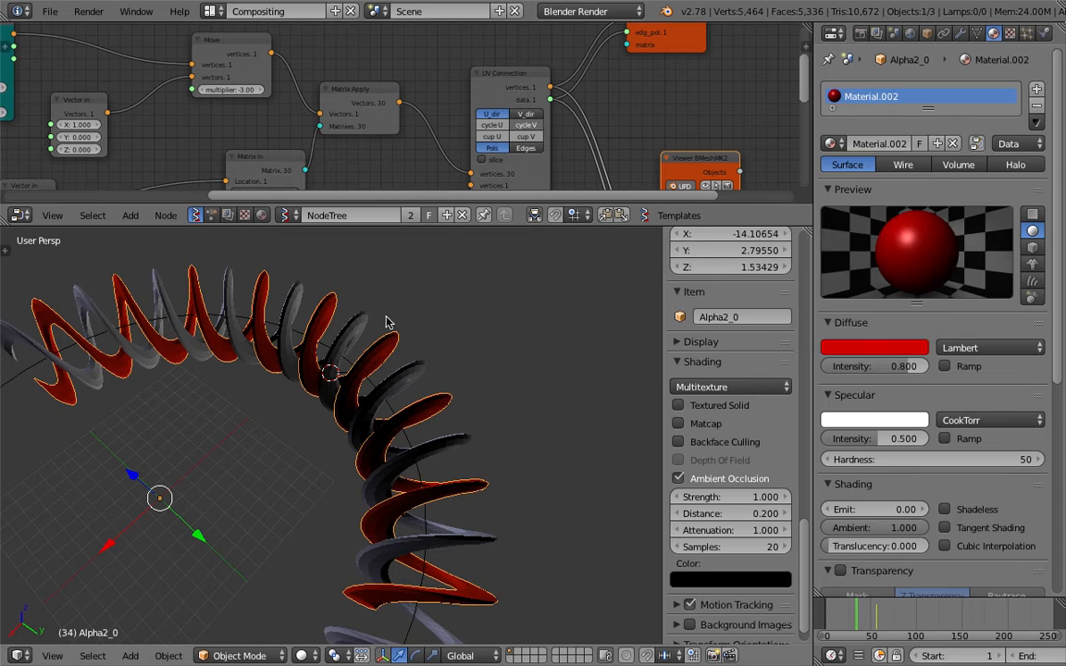
pyautogui.rightClick(430, 316)
pyautogui.click(897, 146)
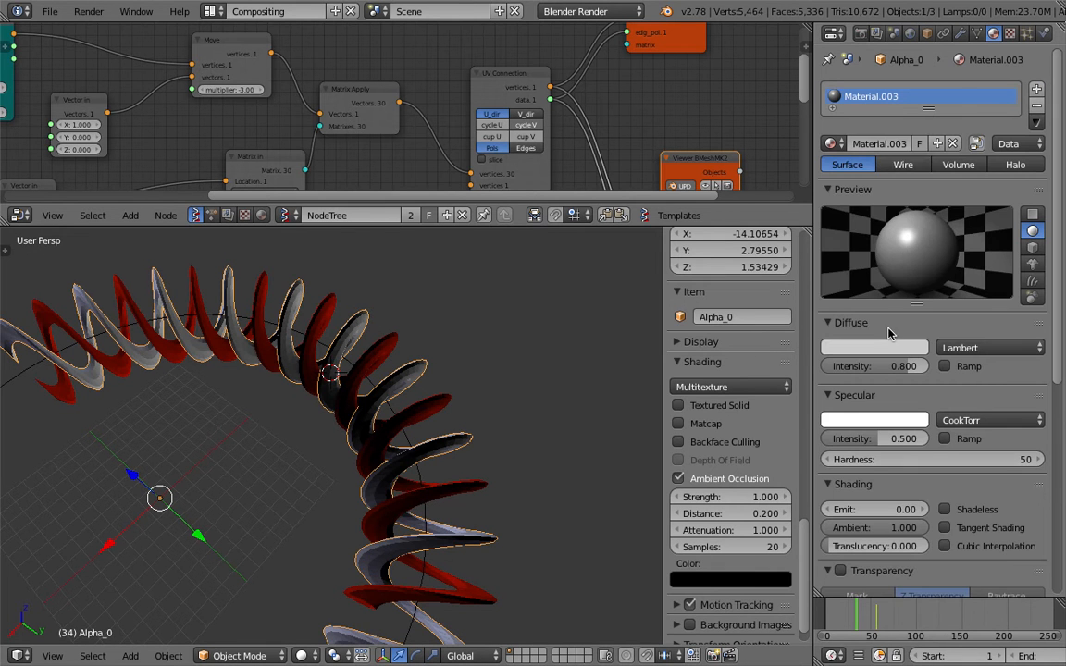
pyautogui.click(874, 347)
pyautogui.click(850, 231)
# - Select the BezierCircle and scale it up in two passes to widen the ring the coils follow
pyautogui.moveTo(430, 327); pyautogui.dragTo(352, 357, button='middle')
pyautogui.press('a')
pyautogui.rightClick(353, 352)
pyautogui.rightClick(361, 361)
pyautogui.press('s')
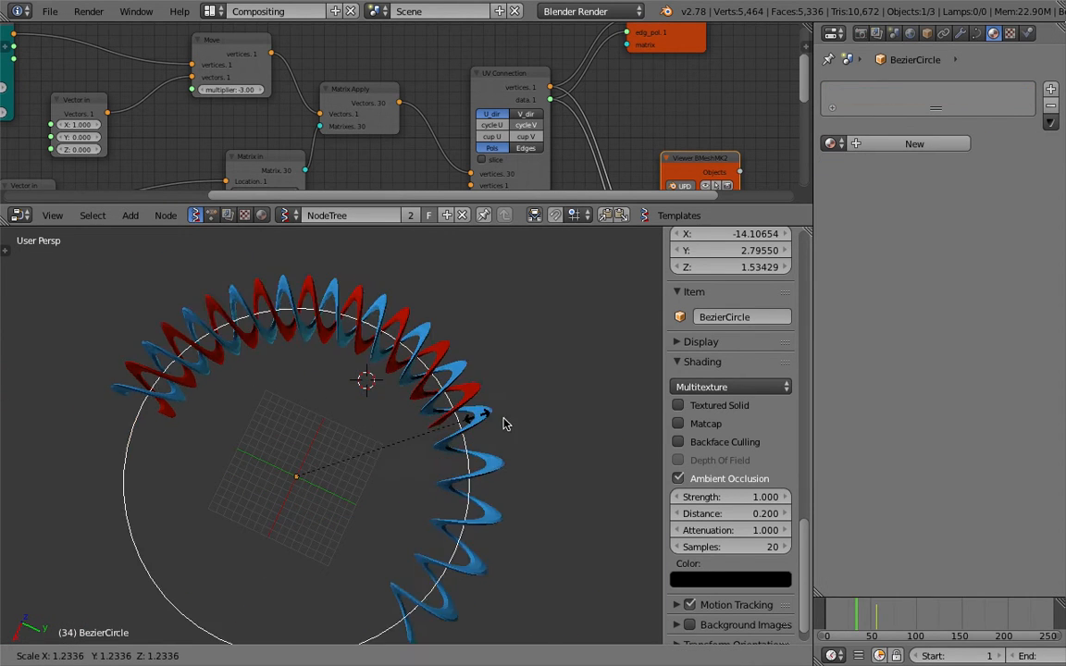
pyautogui.click(600, 416)
pyautogui.moveTo(429, 389); pyautogui.dragTo(453, 390, button='middle')
pyautogui.press('s')
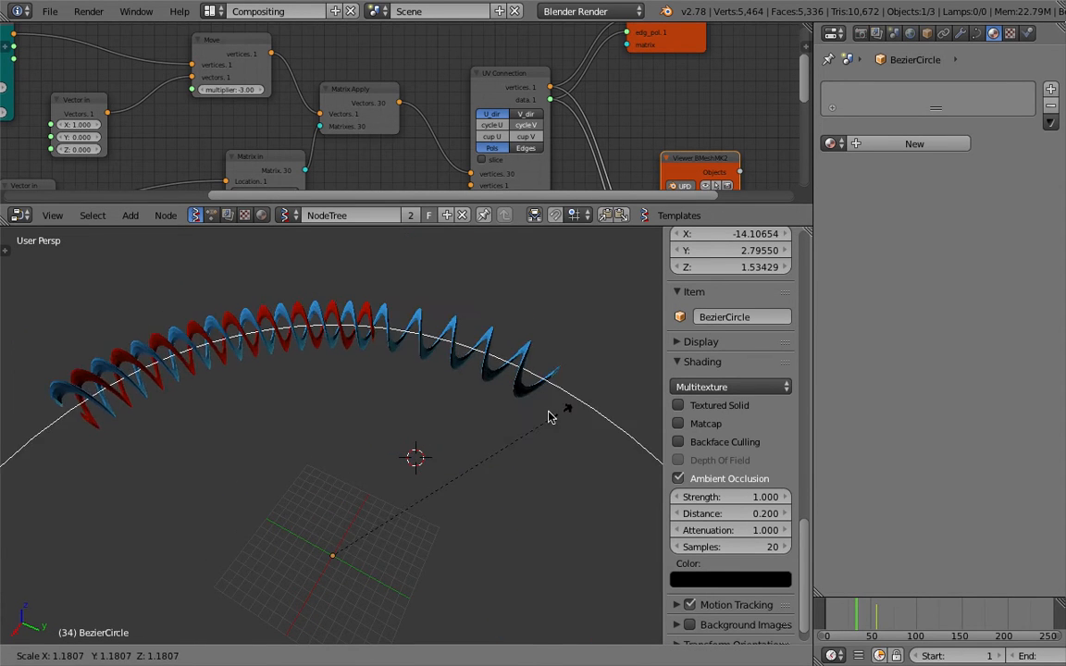
pyautogui.click(498, 416)
# - Switch to the desktop to study the spiral_matter.jpg reference, close its preview, and return to Blender
pyautogui.scroll(3, 416, 398)
pyautogui.keyDown('shift'); pyautogui.moveTo(375, 370); pyautogui.dragTo(468, 461, button='middle'); pyautogui.keyUp('shift')
pyautogui.hotkey('ctrl', 'Left')
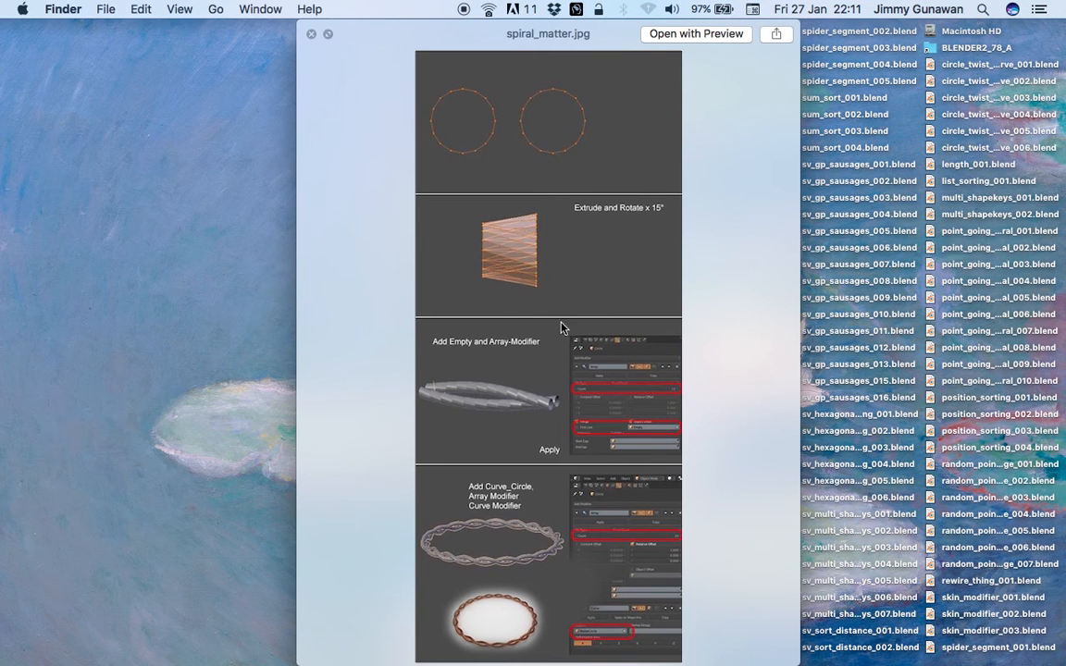
pyautogui.hotkey('ctrl', 'Right')
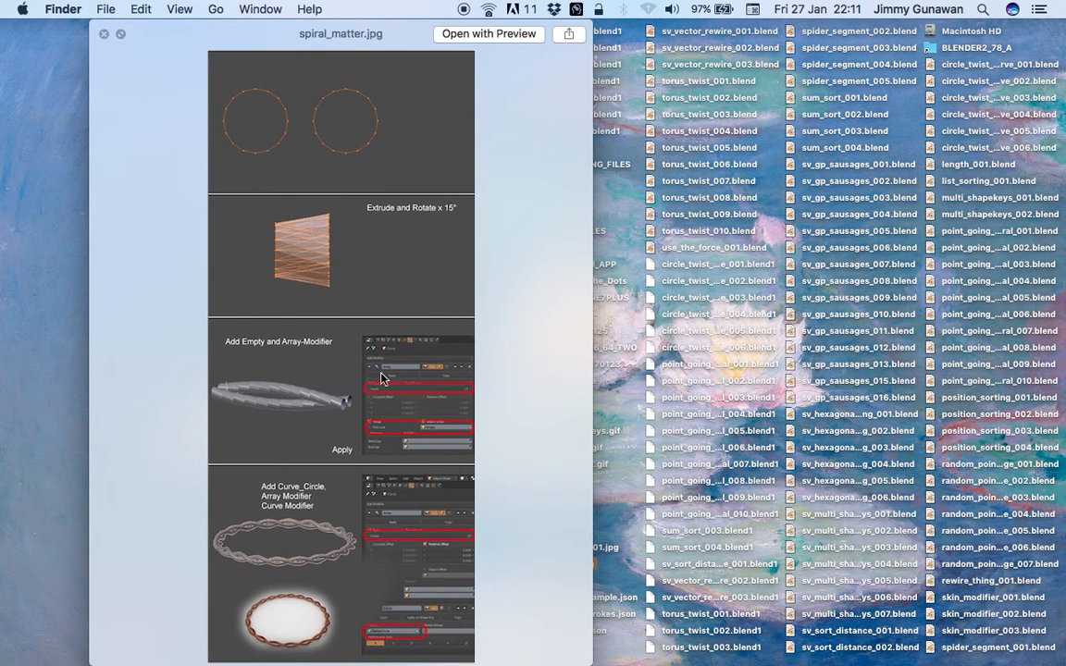
pyautogui.click(103, 37)
pyautogui.hotkey('ctrl', 'Right')
pyautogui.moveTo(518, 374); pyautogui.dragTo(471, 260, button='middle')
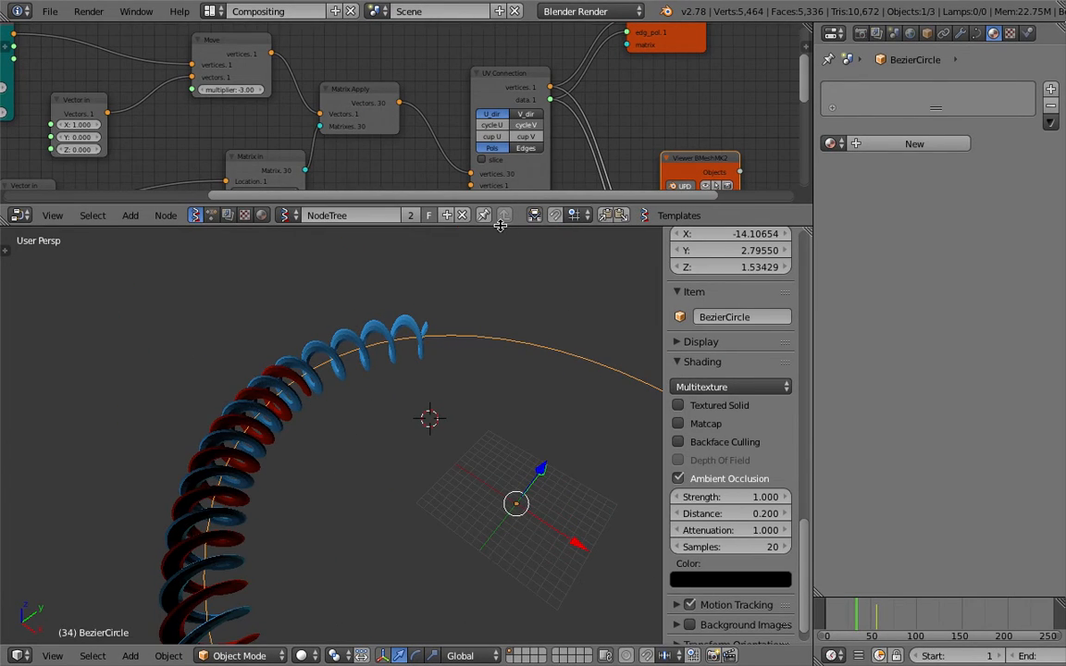
# - Enlarge the node editor in height and width, and delete the upper Viewer BMeshMK2 node
pyautogui.moveTo(501, 227); pyautogui.dragTo(501, 467)
pyautogui.moveTo(816, 281); pyautogui.dragTo(930, 280)
pyautogui.moveTo(763, 271); pyautogui.dragTo(720, 212)
pyautogui.moveTo(842, 187); pyautogui.dragTo(616, 203, button='middle')
pyautogui.click(701, 156)
pyautogui.press('x')
# - Rearrange the nodes in the tree, including the integer node that feeds the Circle node's vertex count
pyautogui.moveTo(138, 284); pyautogui.dragTo(463, 253, button='middle')
pyautogui.moveTo(328, 260); pyautogui.dragTo(542, 252, button='middle')
pyautogui.scroll(-2, 451, 255)
pyautogui.moveTo(442, 293); pyautogui.dragTo(312, 268, button='middle')
pyautogui.scroll(3, 234, 133)
pyautogui.moveTo(234, 138); pyautogui.dragTo(416, 185, button='middle')
pyautogui.moveTo(229, 155); pyautogui.dragTo(151, 81)
pyautogui.moveTo(355, 136); pyautogui.dragTo(356, 68)
pyautogui.scroll(3, 241, 70)
pyautogui.moveTo(102, 57); pyautogui.dragTo(179, 73)
pyautogui.moveTo(213, 149); pyautogui.dragTo(237, 228, button='middle')
pyautogui.scroll(2, 222, 209)
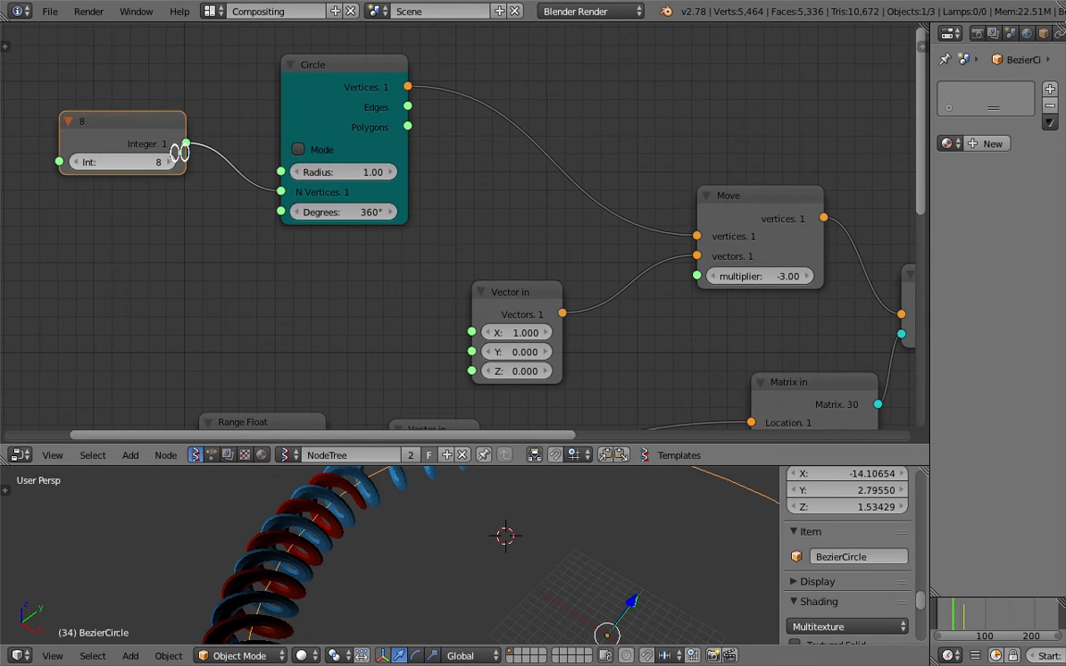
pyautogui.scroll(-1, 172, 171)
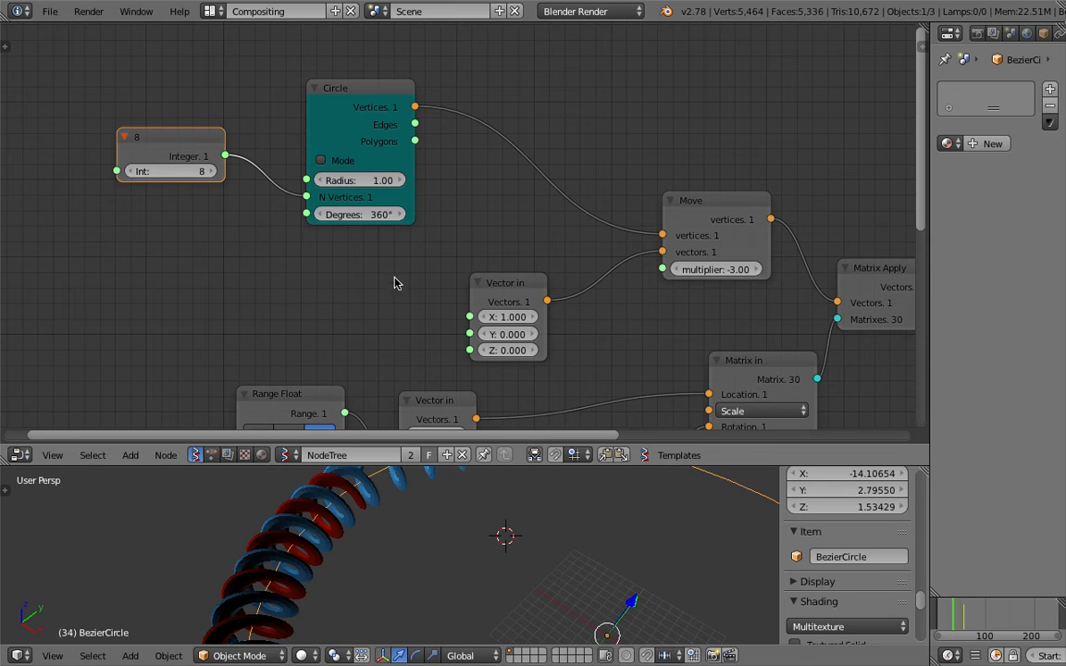
# - Select all objects in the 3D scene and delete them
pyautogui.scroll(-5, 499, 504)
pyautogui.press('a')
pyautogui.press('a')
pyautogui.press('x')
pyautogui.click(524, 518)
# - Turn on the Viewer Draw node's display to preview the twisted tube in the 3D view
pyautogui.moveTo(521, 203); pyautogui.dragTo(815, 272, button='middle')
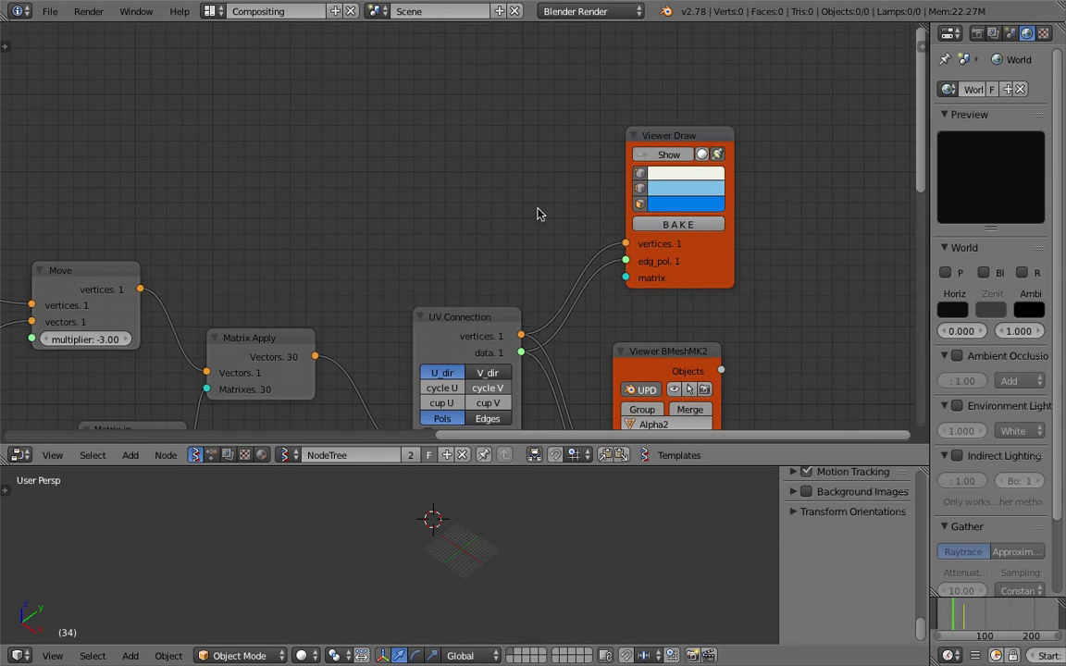
pyautogui.click(671, 154)
pyautogui.moveTo(404, 214)
pyautogui.mouseDown(button='middle')
pyautogui.moveTo(494, 154)
pyautogui.moveTo(607, 113)
pyautogui.mouseUp(button='middle')
pyautogui.scroll(5, 488, 547)
pyautogui.moveTo(615, 541)
pyautogui.keyDown('shift'); pyautogui.mouseDown(button='middle')
pyautogui.moveTo(455, 548)
pyautogui.moveTo(525, 544)
pyautogui.moveTo(524, 565)
pyautogui.moveTo(478, 553)
pyautogui.moveTo(486, 566)
pyautogui.mouseUp(button='middle'); pyautogui.keyUp('shift')
pyautogui.scroll(4, 529, 543)
pyautogui.moveTo(326, 253); pyautogui.dragTo(630, 196, button='middle')
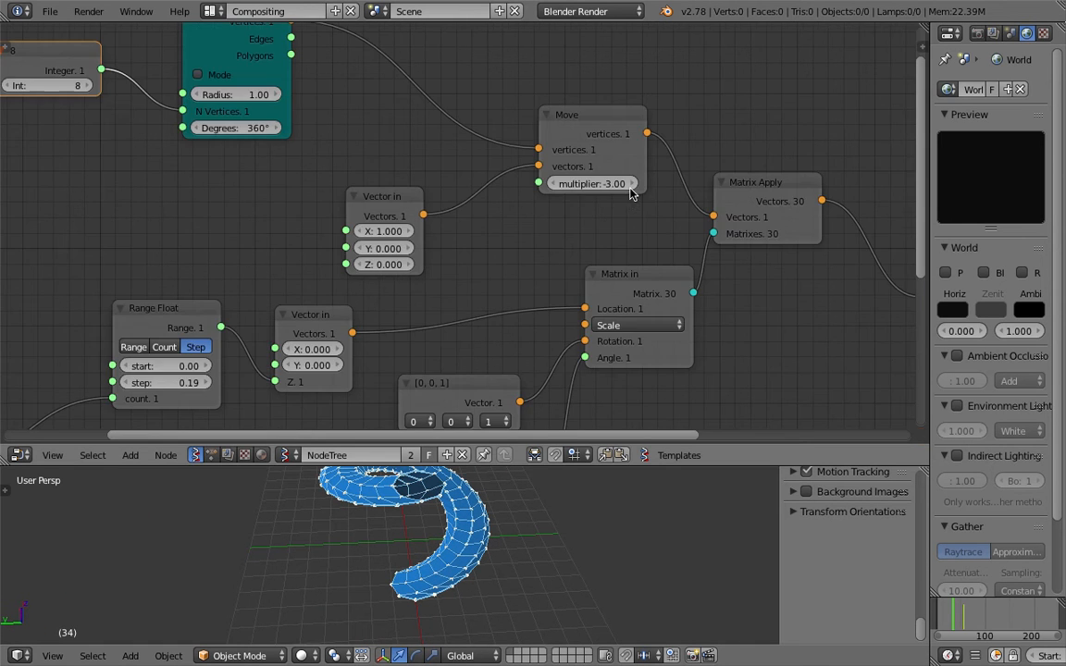
# - Set the integer node feeding the Circle node's vertex count to 7
pyautogui.scroll(-4, 486, 213)
pyautogui.scroll(-3, 486, 213)
pyautogui.scroll(3, 444, 259)
pyautogui.moveTo(346, 150); pyautogui.dragTo(368, 169, button='middle')
pyautogui.scroll(4, 253, 162)
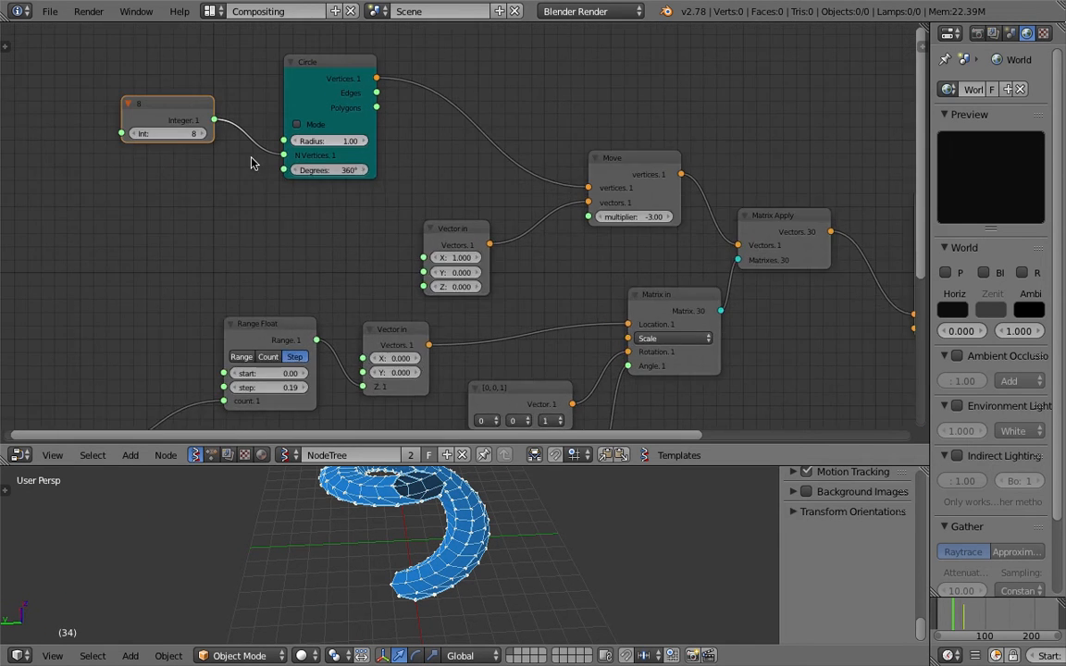
pyautogui.moveTo(101, 155); pyautogui.dragTo(215, 190, button='middle')
pyautogui.moveTo(250, 154)
pyautogui.mouseDown()
pyautogui.moveTo(305, 154)
pyautogui.moveTo(167, 154)
pyautogui.moveTo(245, 153)
pyautogui.mouseUp()
pyautogui.moveTo(491, 528); pyautogui.dragTo(575, 570, button='middle')
# - Set the Circle node's radius to 1.06, and enlarge the 3D view
pyautogui.moveTo(421, 169); pyautogui.dragTo(369, 167, button='middle')
pyautogui.moveTo(365, 164)
pyautogui.mouseDown()
pyautogui.moveTo(402, 164)
pyautogui.moveTo(357, 164)
pyautogui.moveTo(384, 164)
pyautogui.mouseUp()
pyautogui.moveTo(573, 465); pyautogui.dragTo(576, 302)
pyautogui.moveTo(382, 87); pyautogui.dragTo(392, 90)
# - Try a multiplier of 0.12 on the Move node and examine the resulting tube
pyautogui.moveTo(724, 169); pyautogui.dragTo(754, 168)
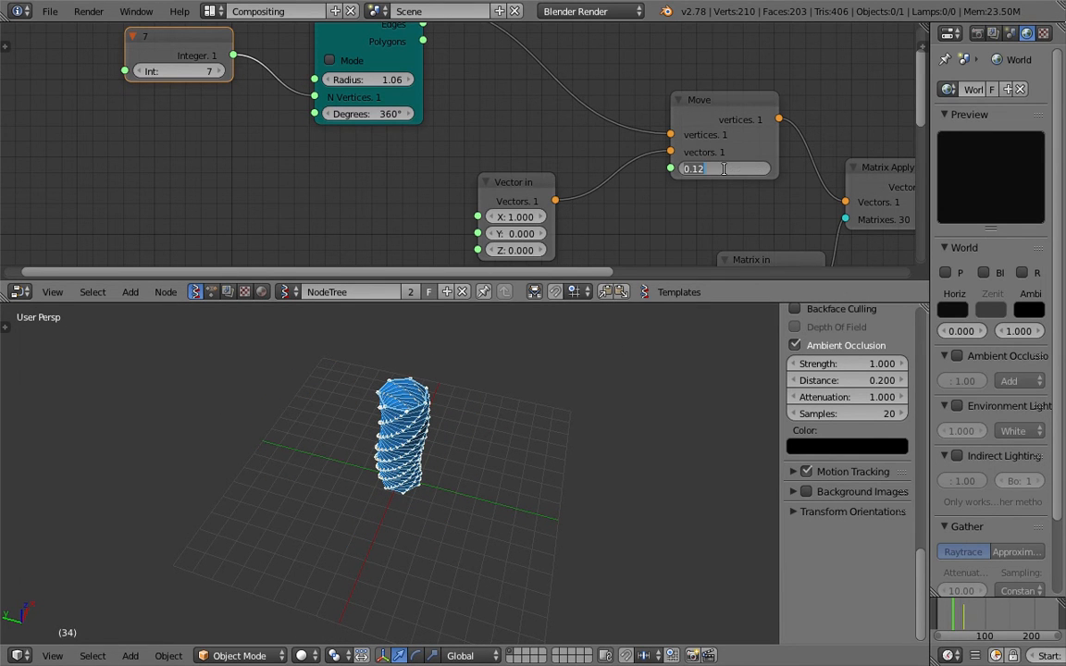
pyautogui.scroll(6, 597, 493)
pyautogui.moveTo(504, 523); pyautogui.dragTo(556, 408, button='middle')
pyautogui.moveTo(424, 487); pyautogui.dragTo(611, 174, button='middle')
# - Set the Move node's multiplier to 3.00 and check the spiral from several angles
pyautogui.moveTo(785, 176); pyautogui.dragTo(689, 174, button='middle')
pyautogui.moveTo(636, 167)
pyautogui.mouseDown()
pyautogui.moveTo(661, 166)
pyautogui.moveTo(637, 167)
pyautogui.mouseUp()
pyautogui.press('Return')
pyautogui.moveTo(643, 411); pyautogui.dragTo(327, 462, button='middle')
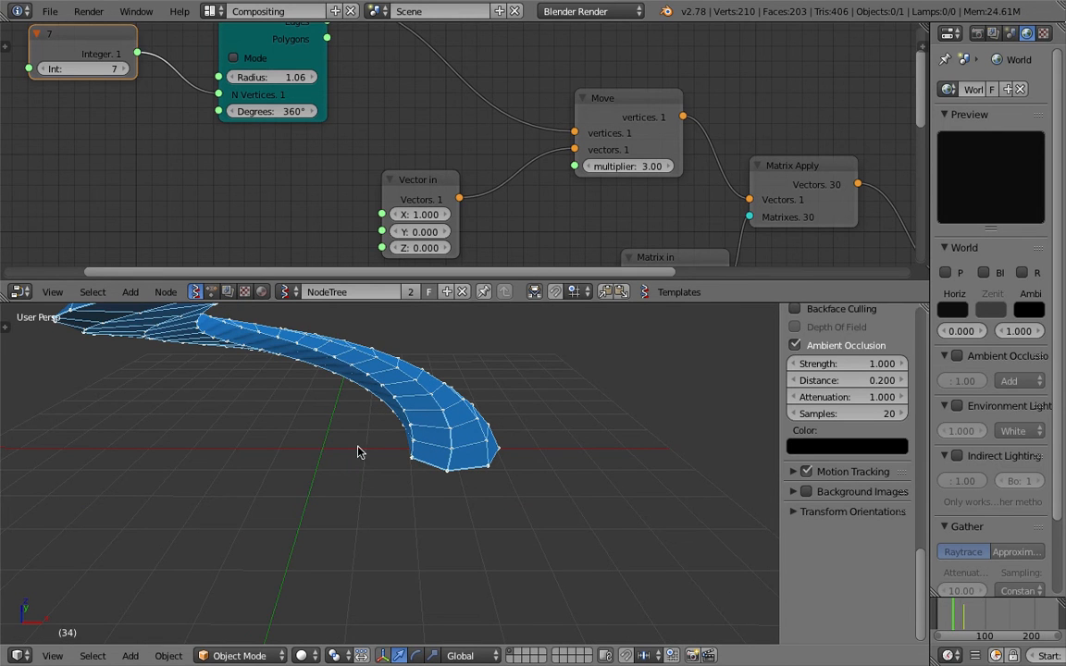
pyautogui.moveTo(331, 447); pyautogui.dragTo(410, 507, button='middle')
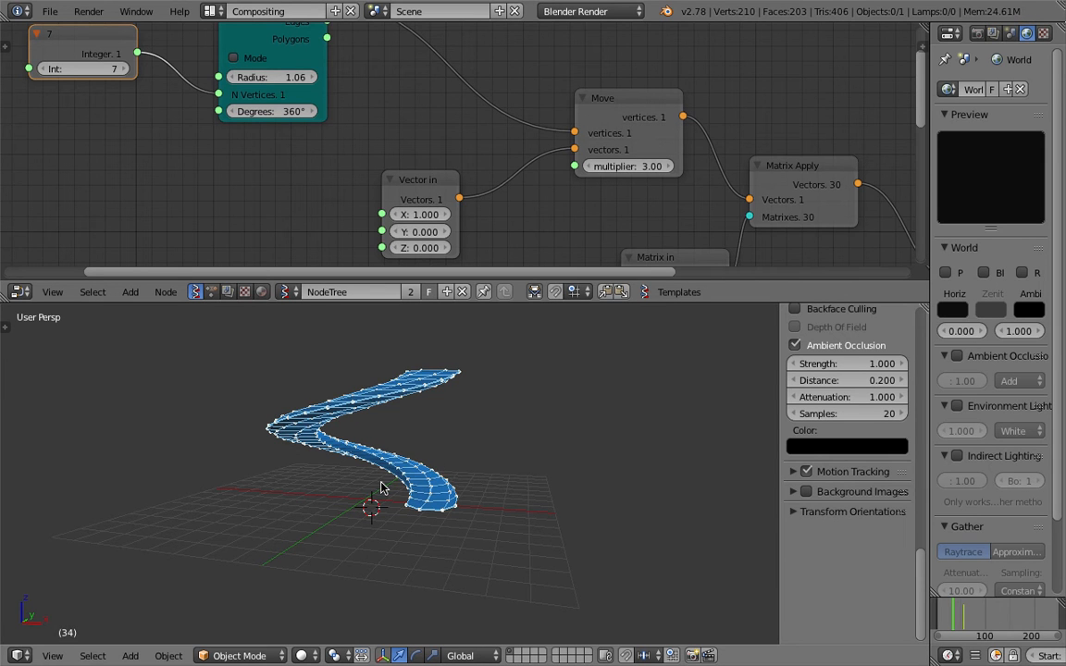
pyautogui.moveTo(399, 357); pyautogui.dragTo(377, 542, button='middle')
pyautogui.scroll(-5, 630, 178)
# - Enlarge the node editor and examine how the Matrix Apply and Matrix in nodes are connected
pyautogui.moveTo(630, 179); pyautogui.dragTo(521, 148, button='middle')
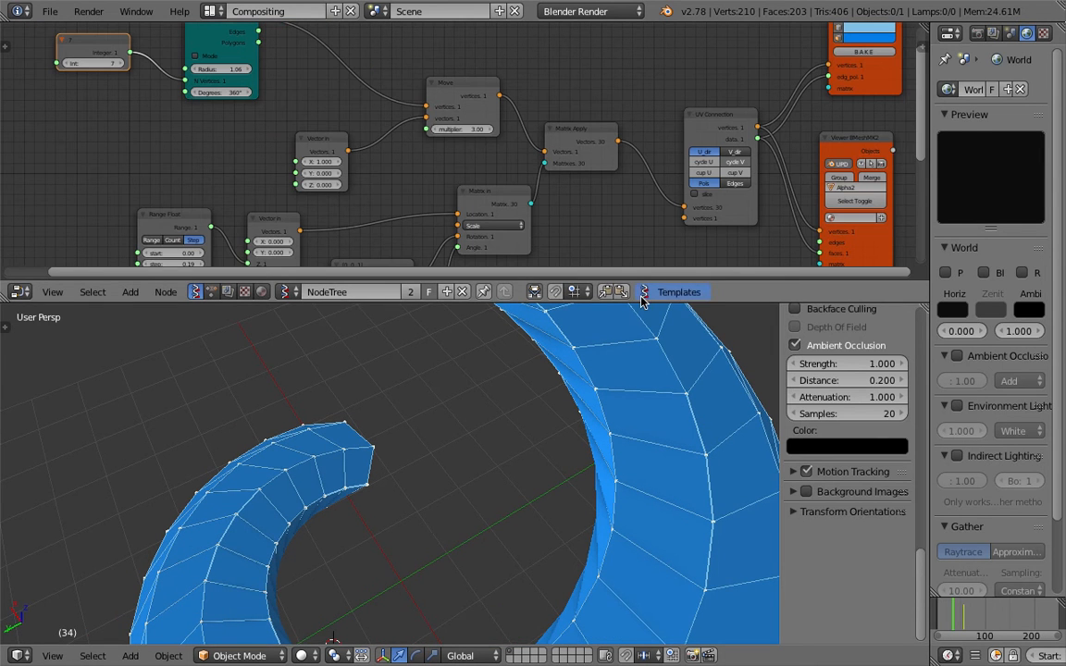
pyautogui.moveTo(640, 303); pyautogui.dragTo(639, 449)
pyautogui.moveTo(563, 242); pyautogui.dragTo(601, 154, button='middle')
pyautogui.scroll(6, 687, 129)
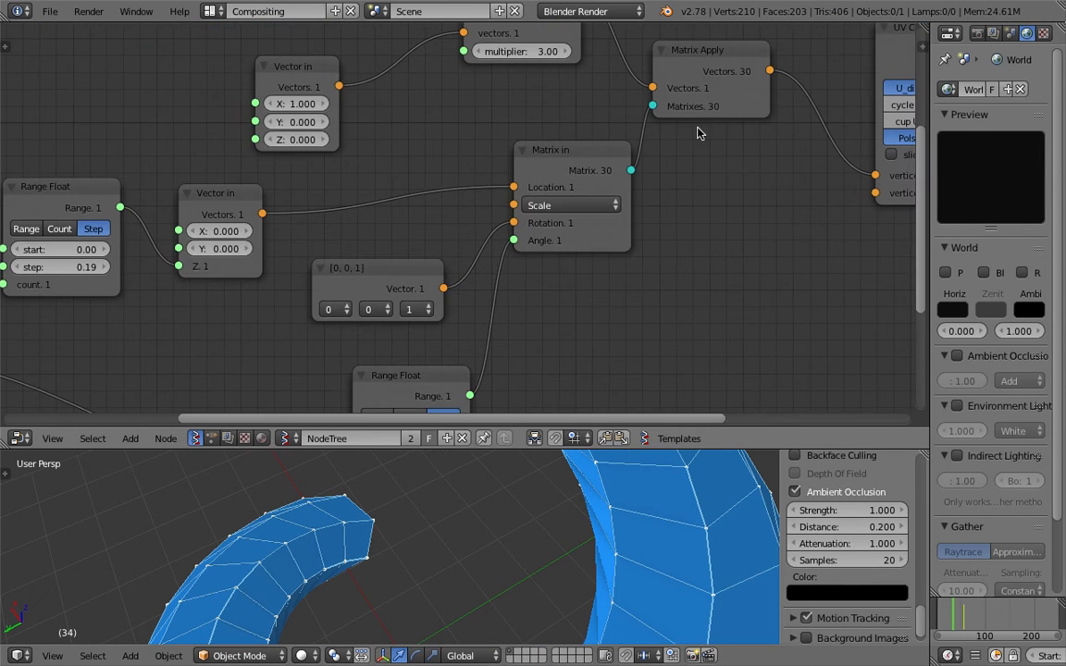
pyautogui.scroll(-2, 708, 111)
pyautogui.click(654, 103)
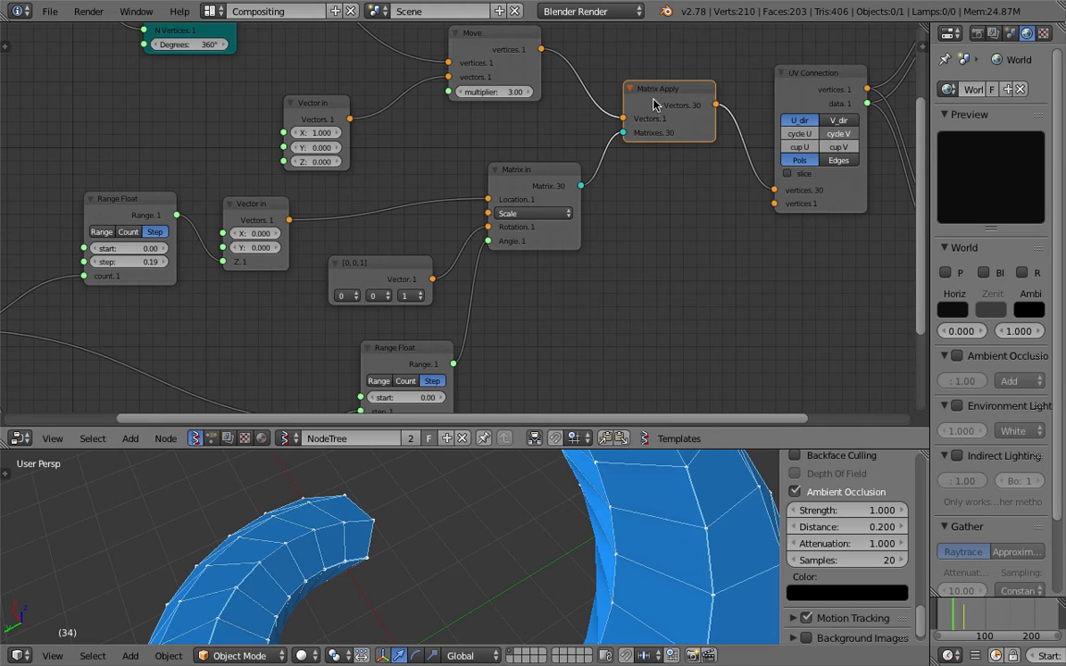
pyautogui.moveTo(567, 274)
pyautogui.mouseDown(button='middle')
pyautogui.moveTo(606, 255)
pyautogui.moveTo(612, 204)
pyautogui.mouseUp(button='middle')
pyautogui.moveTo(472, 234); pyautogui.dragTo(498, 207, button='middle')
pyautogui.scroll(3, 551, 209)
pyautogui.scroll(-1, 571, 198)
pyautogui.moveTo(595, 204); pyautogui.dragTo(556, 210, button='middle')
pyautogui.scroll(-1, 556, 210)
# - Tidy the positions of the Matrix in node, the [0, 0, 1] vector node and the Range Float node that supplies the angle
pyautogui.moveTo(697, 83); pyautogui.dragTo(708, 75)
pyautogui.moveTo(542, 185); pyautogui.dragTo(560, 164)
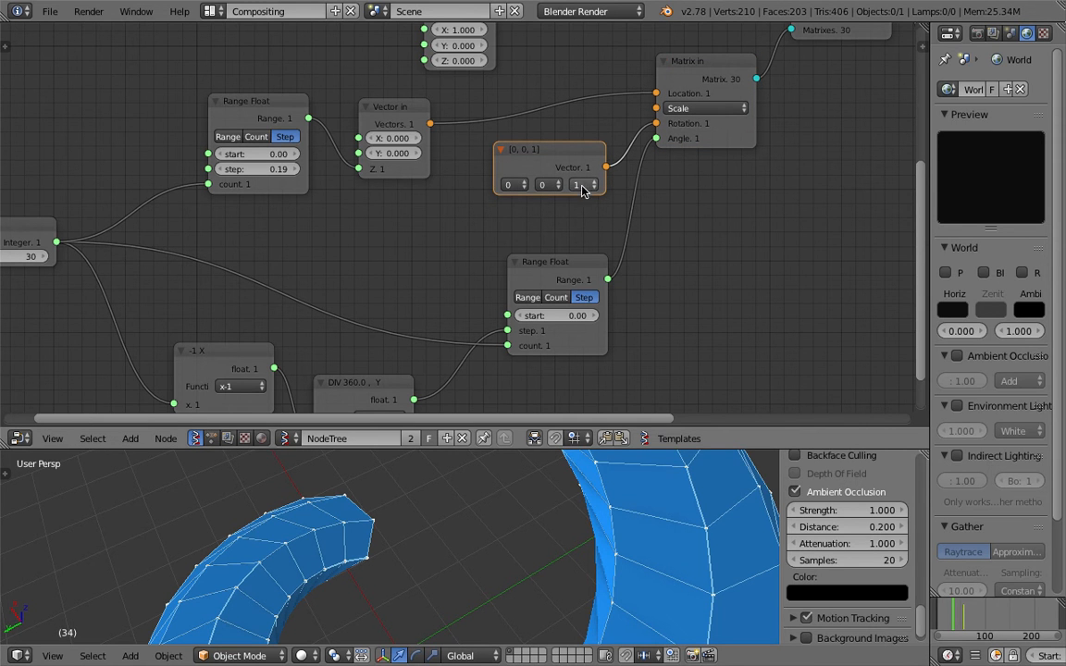
pyautogui.moveTo(527, 276); pyautogui.dragTo(528, 248)
pyautogui.moveTo(516, 283); pyautogui.dragTo(549, 223, button='middle')
pyautogui.scroll(-1, 463, 294)
pyautogui.moveTo(458, 301); pyautogui.dragTo(484, 282, button='middle')
pyautogui.scroll(-3, 378, 539)
pyautogui.moveTo(377, 548); pyautogui.dragTo(526, 564, button='middle')
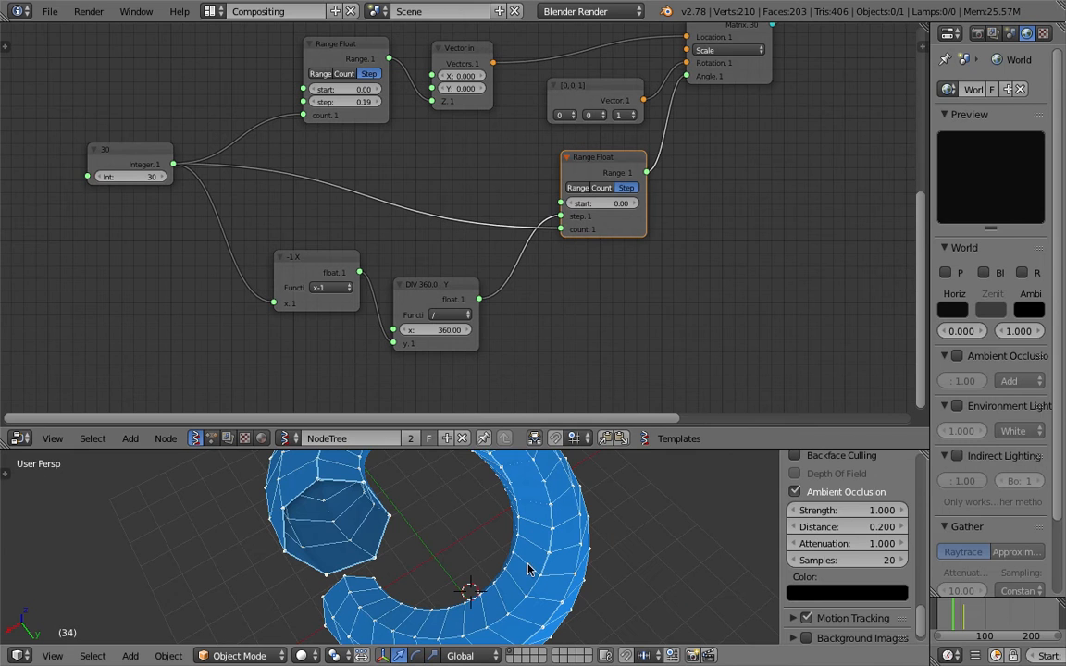
# - Examine the -1 X and DIV 360.0 math nodes that compute the step for the angle range
pyautogui.scroll(3, 475, 241)
pyautogui.moveTo(392, 264); pyautogui.dragTo(512, 209, button='middle')
pyautogui.scroll(6, 513, 209)
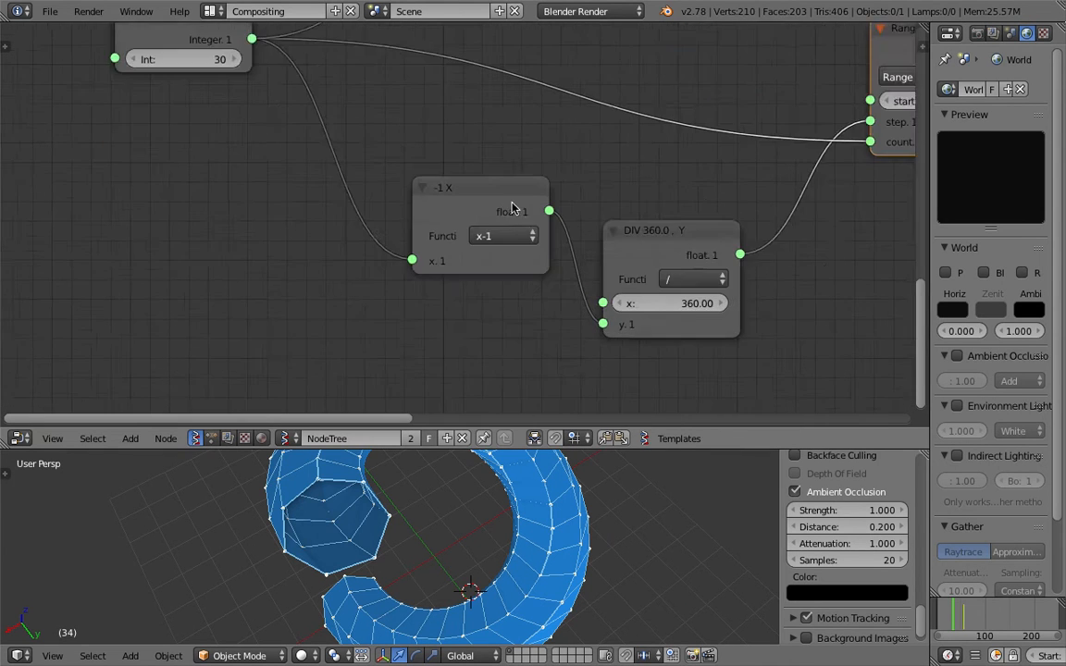
pyautogui.moveTo(463, 518); pyautogui.dragTo(497, 520, button='middle')
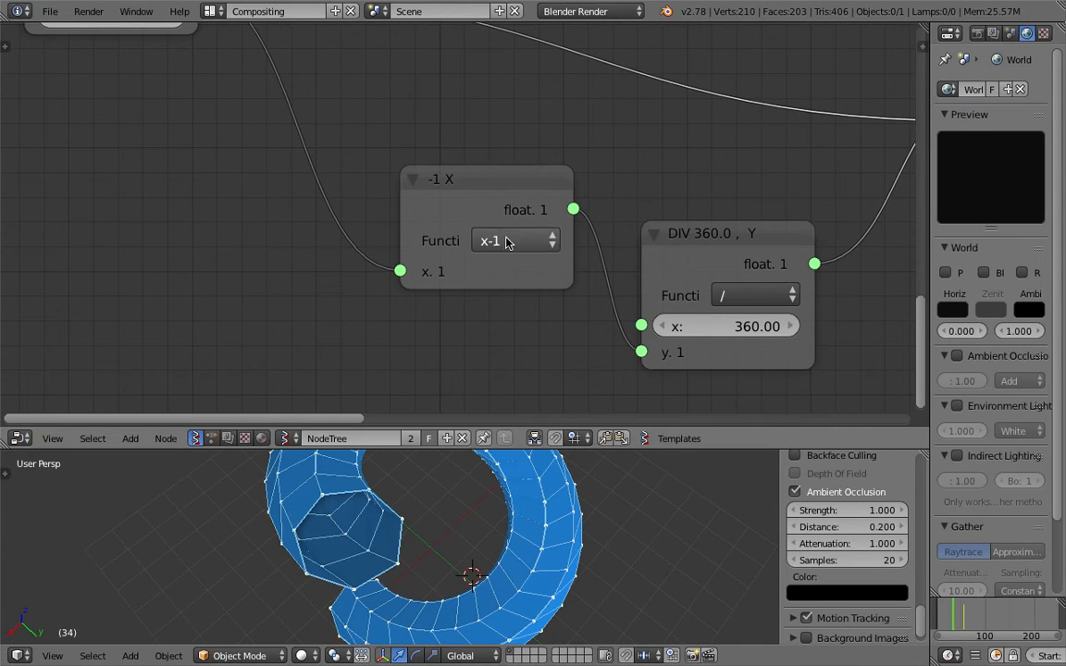
pyautogui.moveTo(487, 196); pyautogui.dragTo(453, 187)
pyautogui.scroll(-3, 446, 189)
pyautogui.moveTo(437, 189); pyautogui.dragTo(440, 236, button='middle')
pyautogui.scroll(3, 463, 286)
pyautogui.scroll(-1, 466, 287)
pyautogui.scroll(-2, 443, 525)
# - Enlarge the 3D view and inspect the start and end of the spiral tube from different angles
pyautogui.moveTo(443, 525); pyautogui.dragTo(517, 451, button='middle')
pyautogui.moveTo(518, 448); pyautogui.dragTo(504, 319)
pyautogui.moveTo(440, 374); pyautogui.dragTo(374, 543, button='middle')
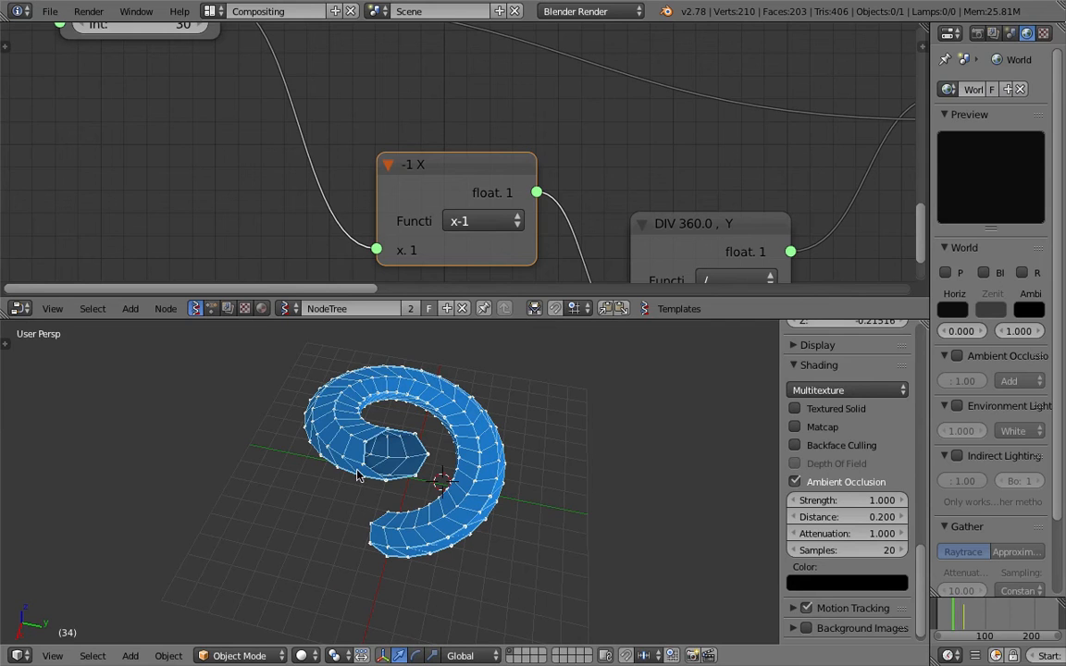
pyautogui.moveTo(429, 454); pyautogui.dragTo(379, 444, button='middle')
pyautogui.moveTo(382, 390); pyautogui.dragTo(418, 552, button='middle')
pyautogui.moveTo(427, 356); pyautogui.dragTo(416, 362, button='middle')
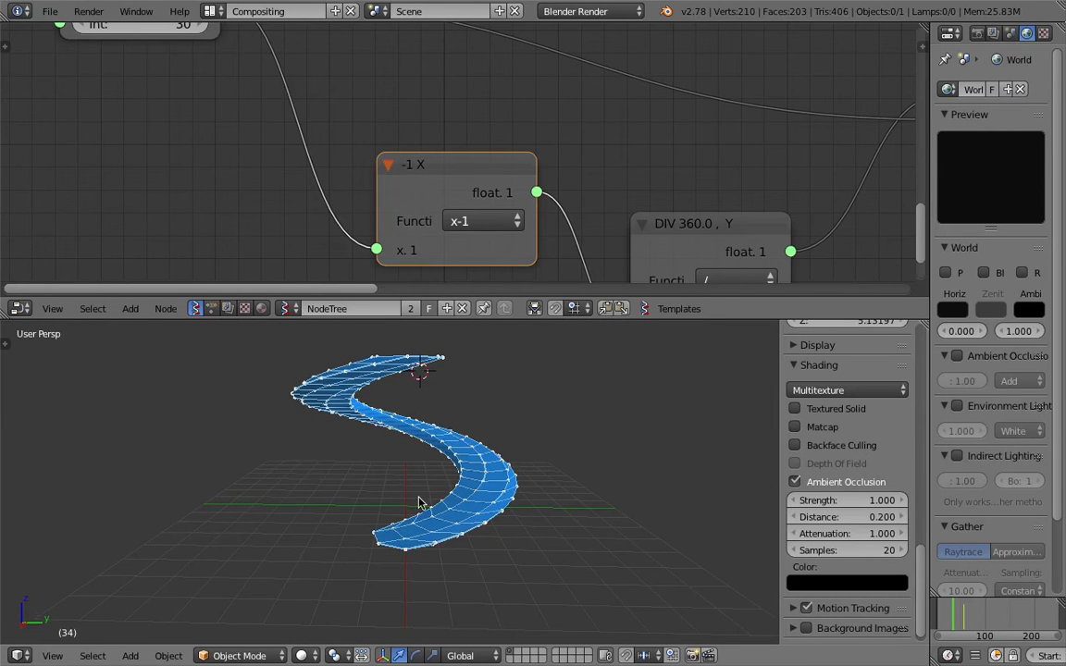
pyautogui.moveTo(426, 404); pyautogui.dragTo(344, 452, button='middle')
pyautogui.moveTo(349, 407); pyautogui.dragTo(476, 417, button='middle')
# - Raise the integer node that drives both Range Float counts to 128
pyautogui.press('Home')
pyautogui.moveTo(291, 93); pyautogui.dragTo(324, 138, button='middle')
pyautogui.scroll(1, 324, 139)
pyautogui.moveTo(305, 110); pyautogui.dragTo(331, 110)
pyautogui.scroll(-4, 463, 438)
pyautogui.moveTo(464, 438); pyautogui.dragTo(476, 476, button='middle')
pyautogui.moveTo(298, 111); pyautogui.dragTo(366, 111)
pyautogui.keyDown('shift'); pyautogui.moveTo(536, 404); pyautogui.dragTo(487, 471, button='middle'); pyautogui.keyUp('shift')
# - Examine the denser tube up close along with the viewer nodes at the end of the tree
pyautogui.moveTo(638, 126)
pyautogui.mouseDown(button='middle')
pyautogui.moveTo(286, 141)
pyautogui.moveTo(74, 181)
pyautogui.mouseUp(button='middle')
pyautogui.moveTo(671, 159); pyautogui.dragTo(407, 270, button='middle')
pyautogui.moveTo(599, 126); pyautogui.dragTo(499, 200, button='middle')
pyautogui.moveTo(546, 86); pyautogui.dragTo(413, 323, button='middle')
pyautogui.moveTo(299, 177); pyautogui.dragTo(428, 135, button='middle')
pyautogui.scroll(6, 536, 481)
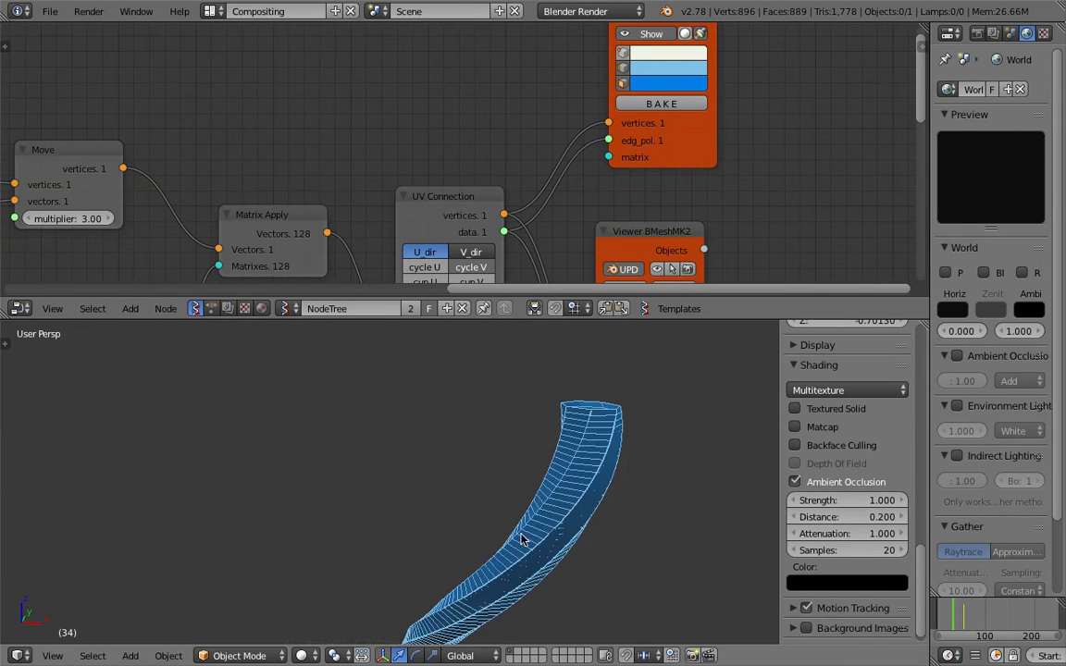
pyautogui.moveTo(530, 469); pyautogui.dragTo(467, 496, button='middle')
pyautogui.moveTo(389, 195); pyautogui.dragTo(591, 66, button='middle')
pyautogui.scroll(2, 481, 119)
pyautogui.scroll(-5, 463, 121)
# - Follow the data flow by selecting the Move, Matrix Apply and UV Connection nodes in turn
pyautogui.moveTo(527, 77); pyautogui.dragTo(529, 70)
pyautogui.moveTo(421, 47); pyautogui.dragTo(451, 109, button='middle')
pyautogui.moveTo(413, 85); pyautogui.dragTo(446, 94)
pyautogui.moveTo(362, 99); pyautogui.dragTo(395, 162, button='middle')
pyautogui.moveTo(382, 223); pyautogui.dragTo(316, 169, button='middle')
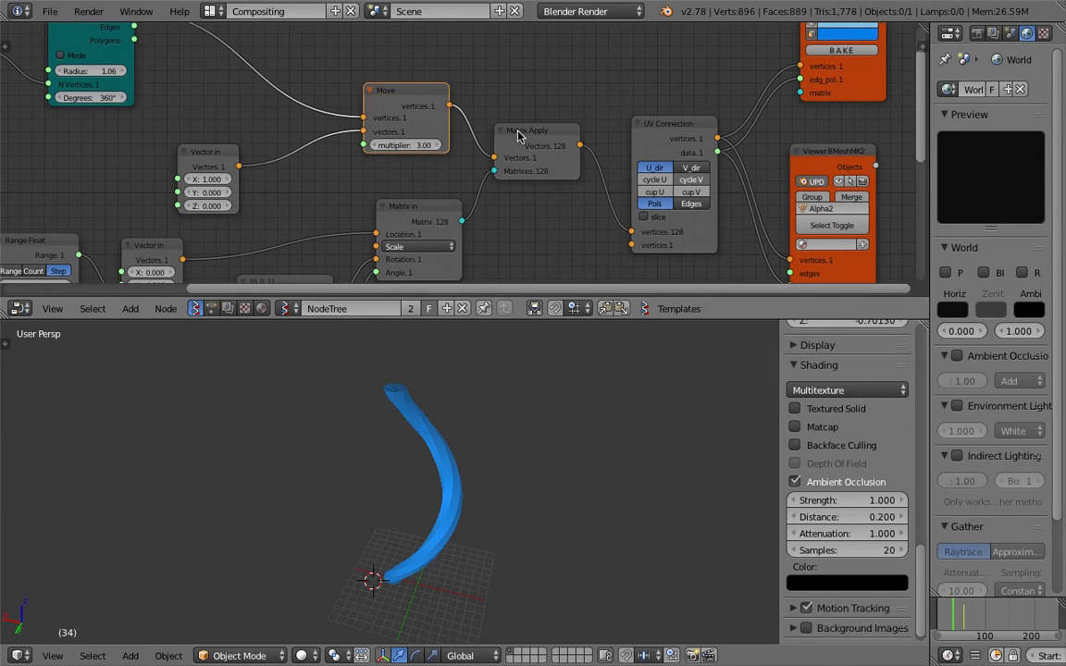
pyautogui.scroll(1, 523, 159)
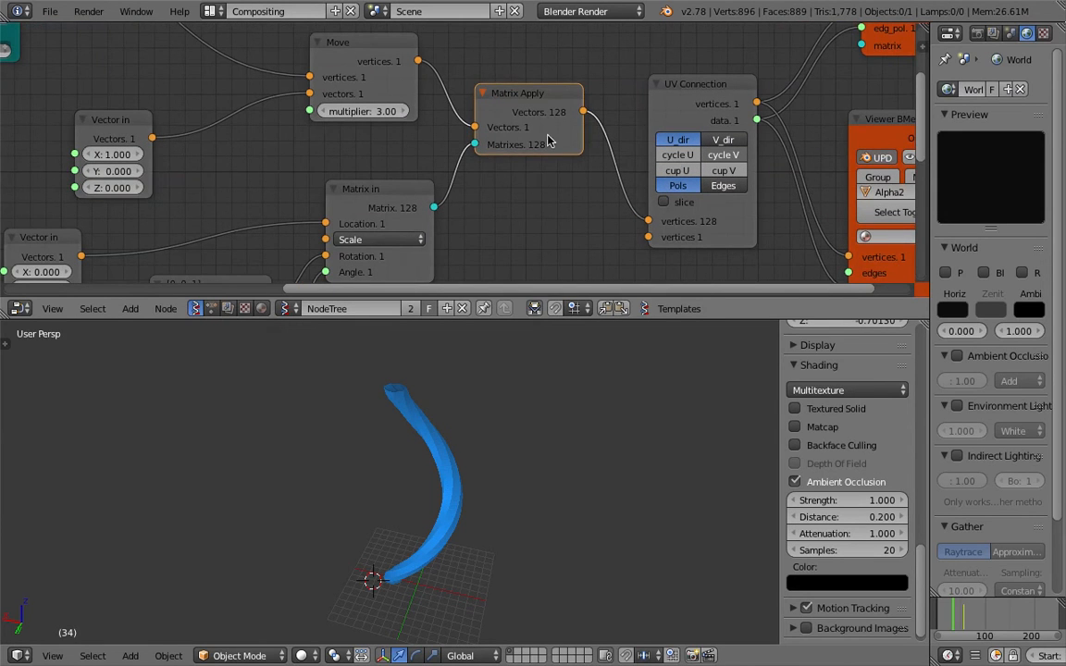
pyautogui.click(689, 88)
pyautogui.moveTo(684, 120); pyautogui.dragTo(531, 127, button='middle')
pyautogui.scroll(-1, 449, 152)
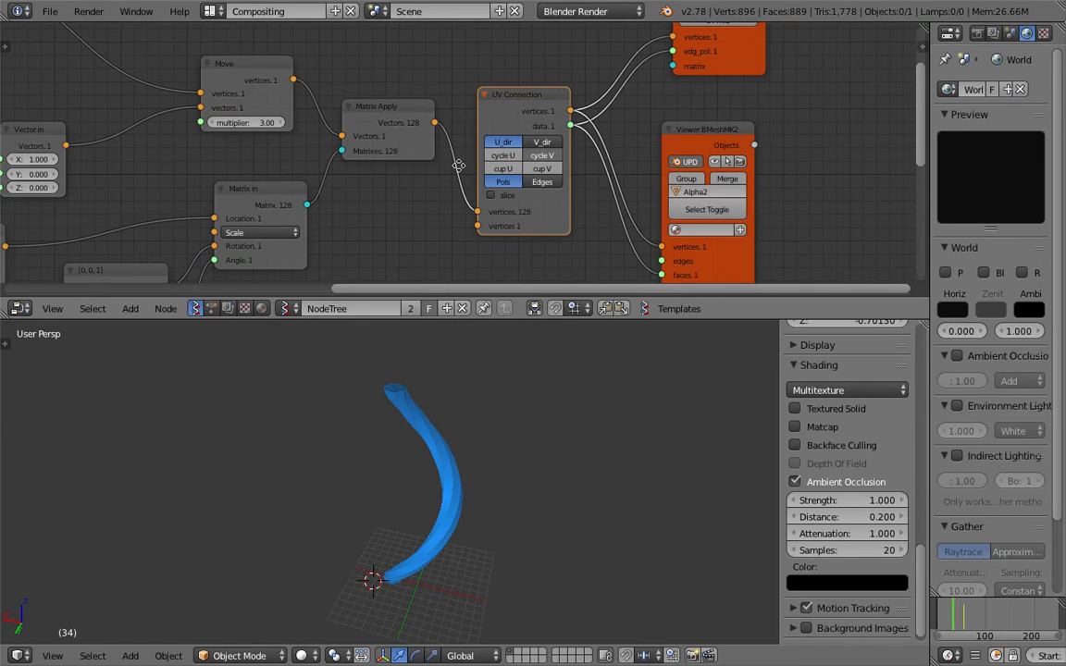
# - Try the UV Connection node with cycle V off and with cycle U on, restoring each option after checking the tube
pyautogui.moveTo(591, 172); pyautogui.dragTo(567, 144, button='middle')
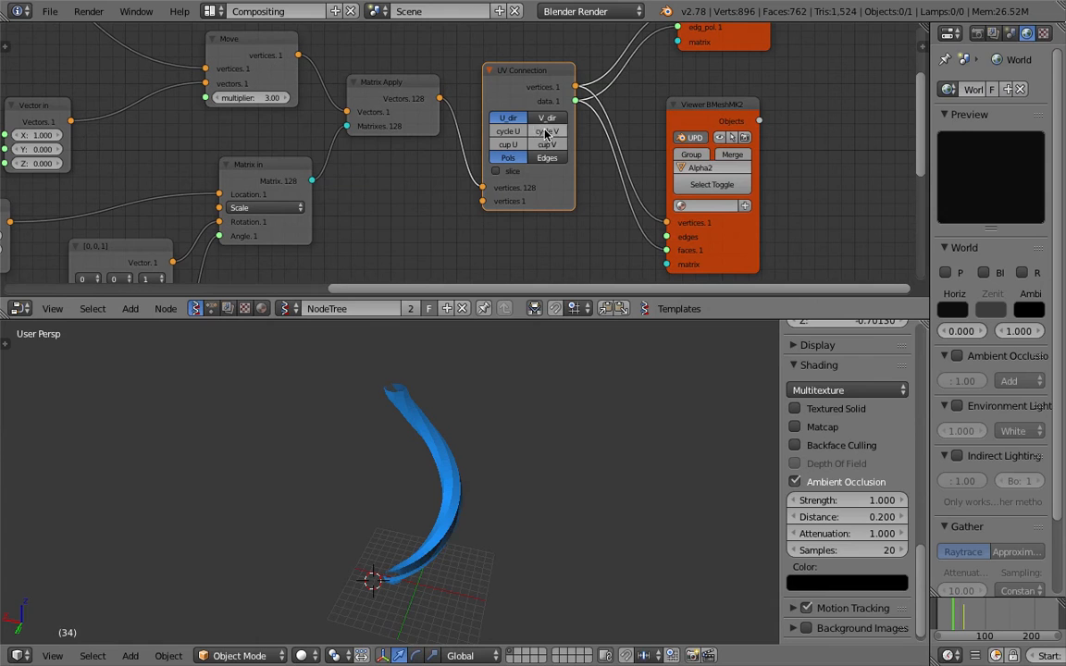
pyautogui.moveTo(365, 456); pyautogui.dragTo(542, 407, button='middle')
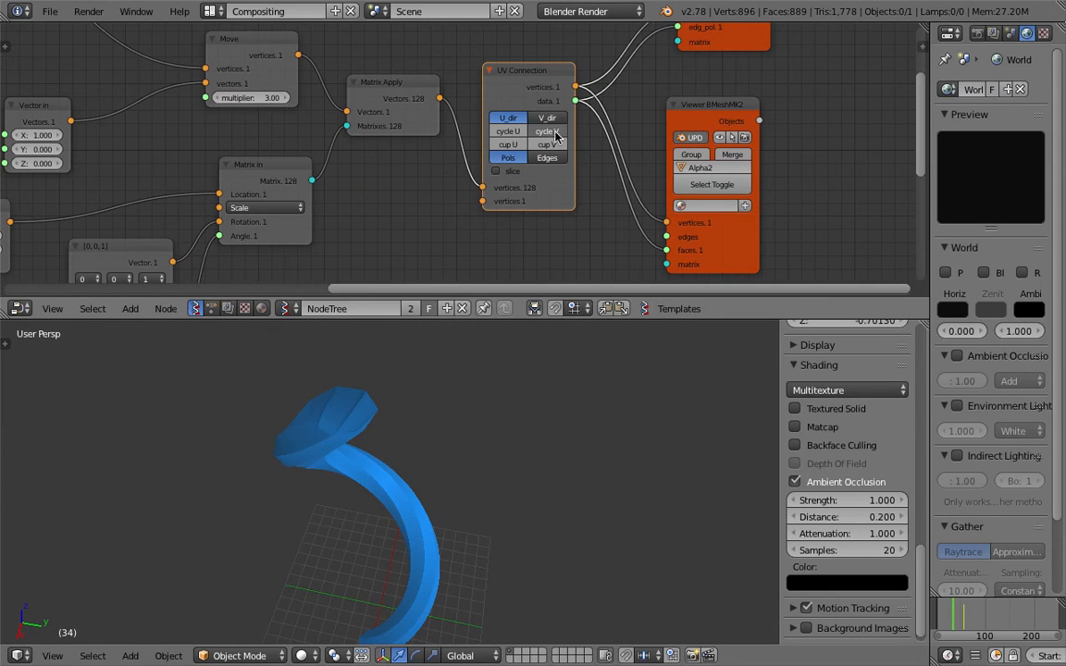
pyautogui.scroll(1, 555, 136)
pyautogui.click(526, 130)
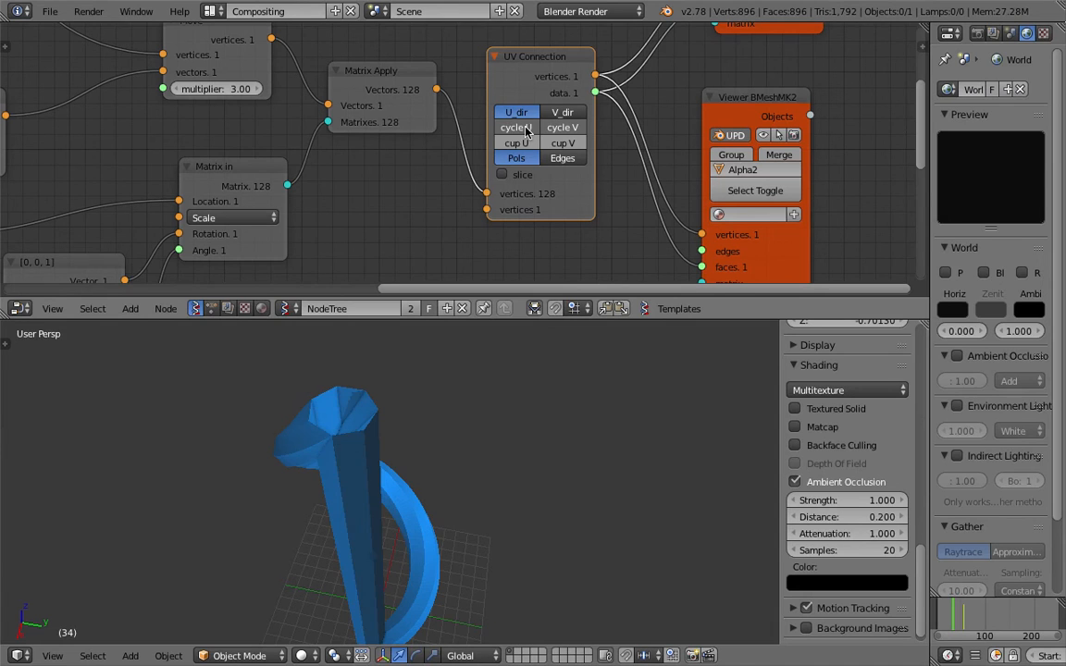
pyautogui.click(530, 134)
pyautogui.moveTo(548, 464); pyautogui.dragTo(523, 380, button='middle')
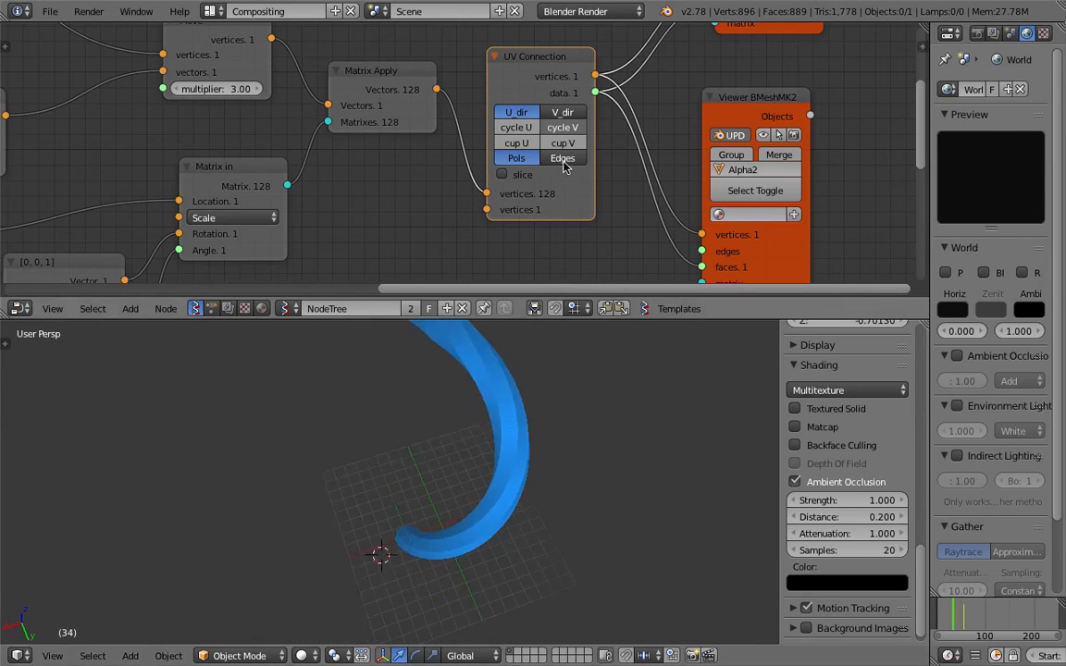
# - Try the slice option of the UV Connection node, toggling it several times and leaving it off
pyautogui.click(518, 175)
pyautogui.scroll(6, 571, 469)
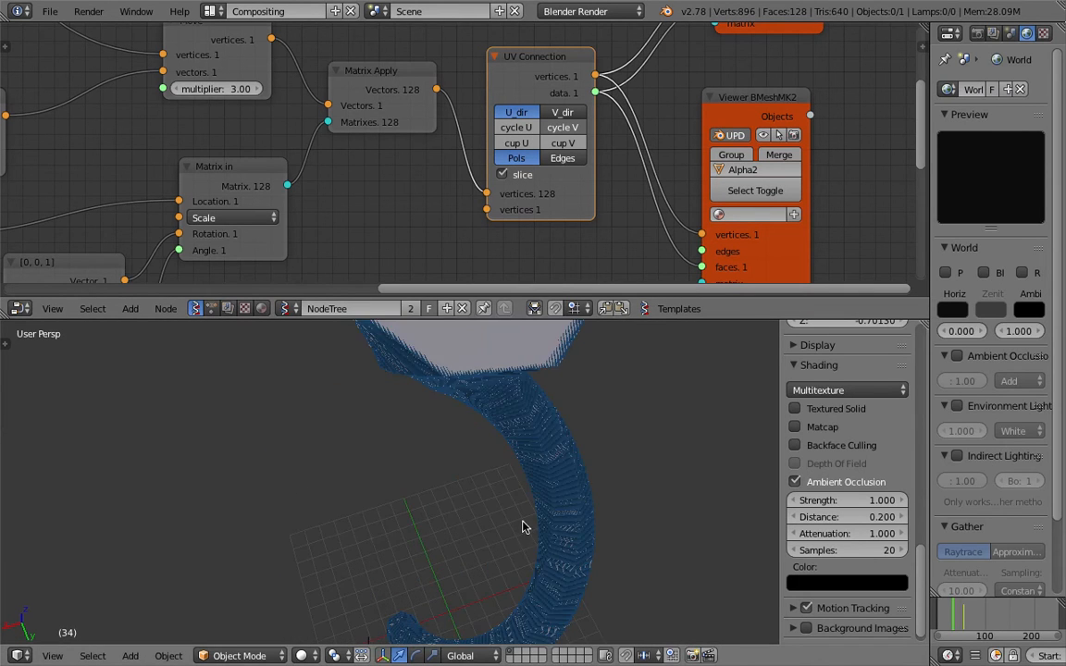
pyautogui.moveTo(290, 420); pyautogui.dragTo(273, 407, button='middle')
pyautogui.click(526, 175)
pyautogui.click(526, 175)
pyautogui.click(526, 175)
pyautogui.click(527, 175)
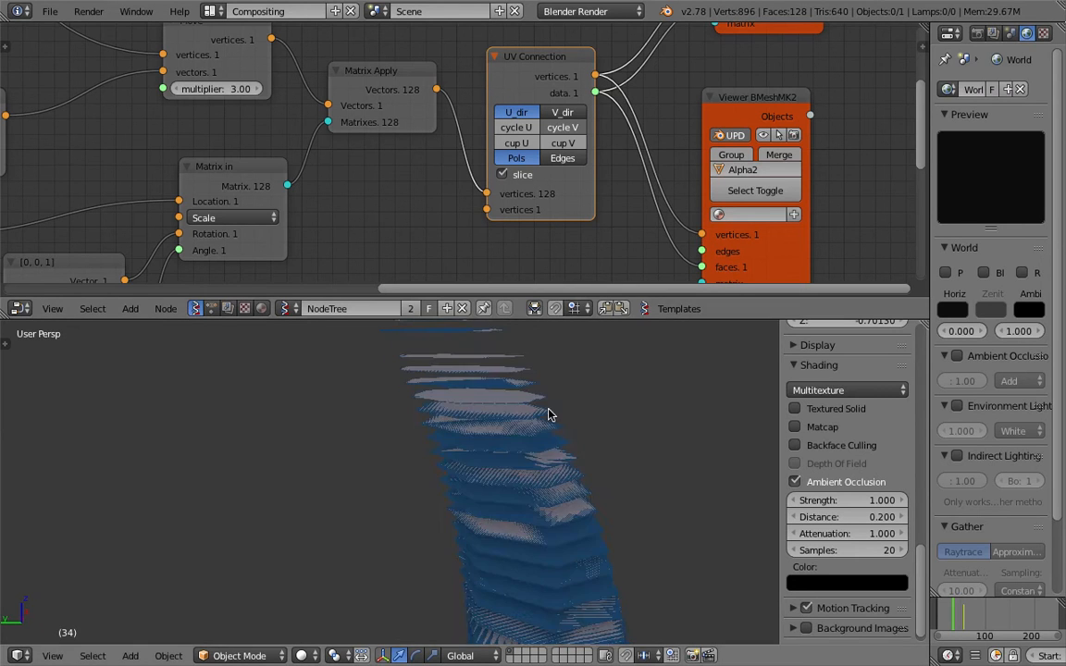
pyautogui.click(516, 176)
pyautogui.scroll(-5, 467, 487)
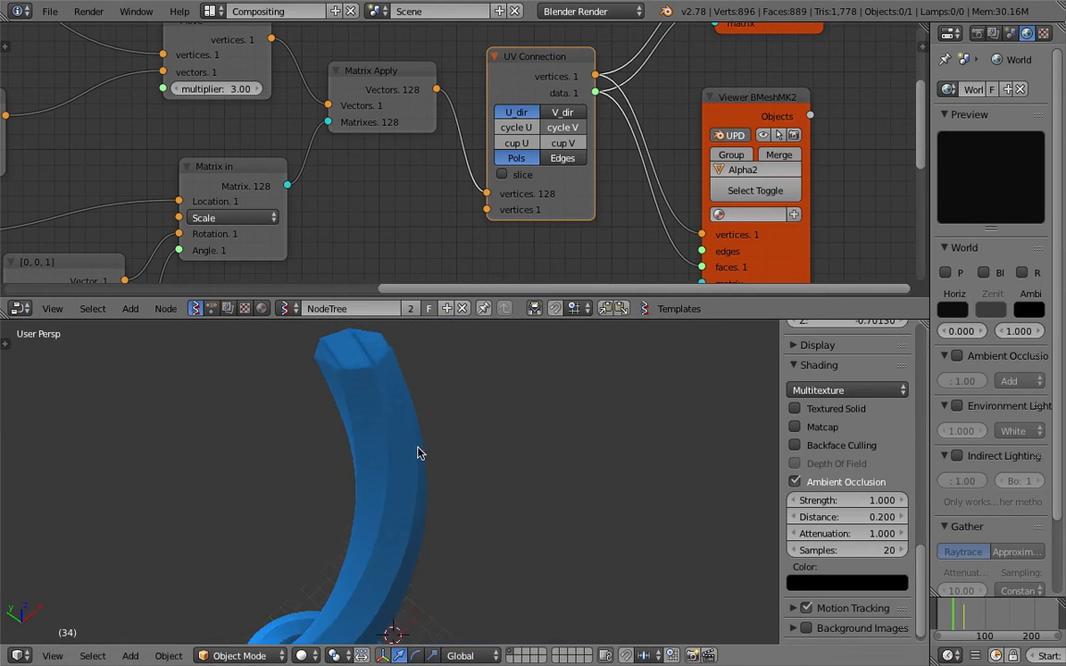
# - Reduce the tube's segment count by setting the integer node that feeds both Range Float nodes to 9
pyautogui.moveTo(419, 452); pyautogui.dragTo(554, 479, button='middle')
pyautogui.moveTo(280, 520); pyautogui.dragTo(590, 493, button='middle')
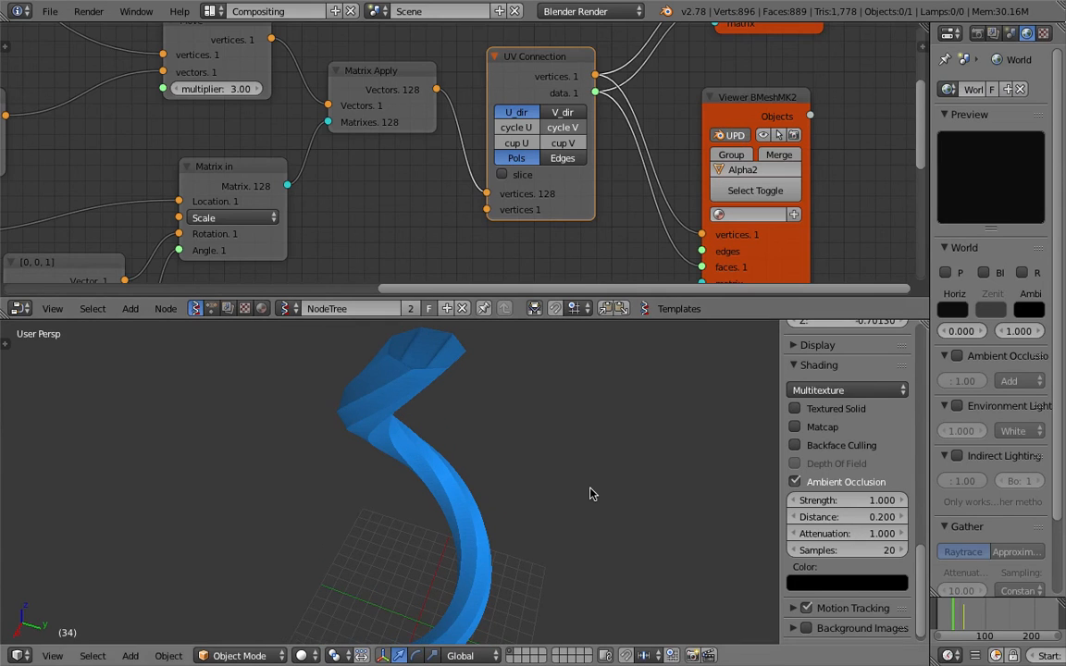
pyautogui.moveTo(252, 261); pyautogui.dragTo(631, 197, button='middle')
pyautogui.scroll(-4, 631, 199)
pyautogui.moveTo(199, 227); pyautogui.dragTo(467, 229, button='middle')
pyautogui.moveTo(349, 274); pyautogui.dragTo(390, 155, button='middle')
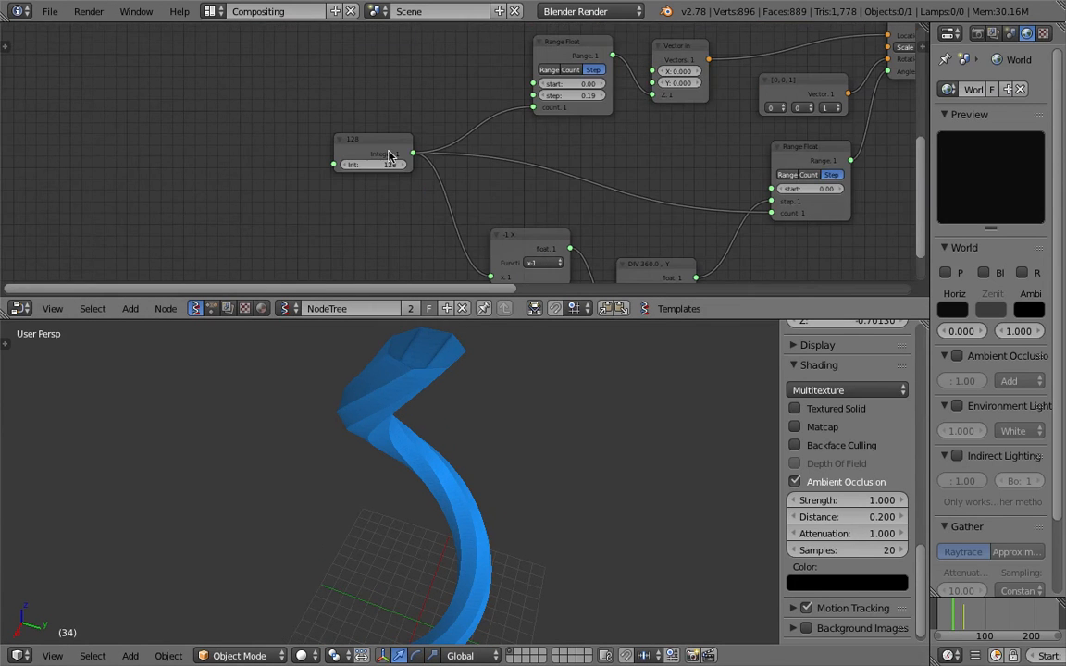
pyautogui.moveTo(379, 165); pyautogui.dragTo(296, 165)
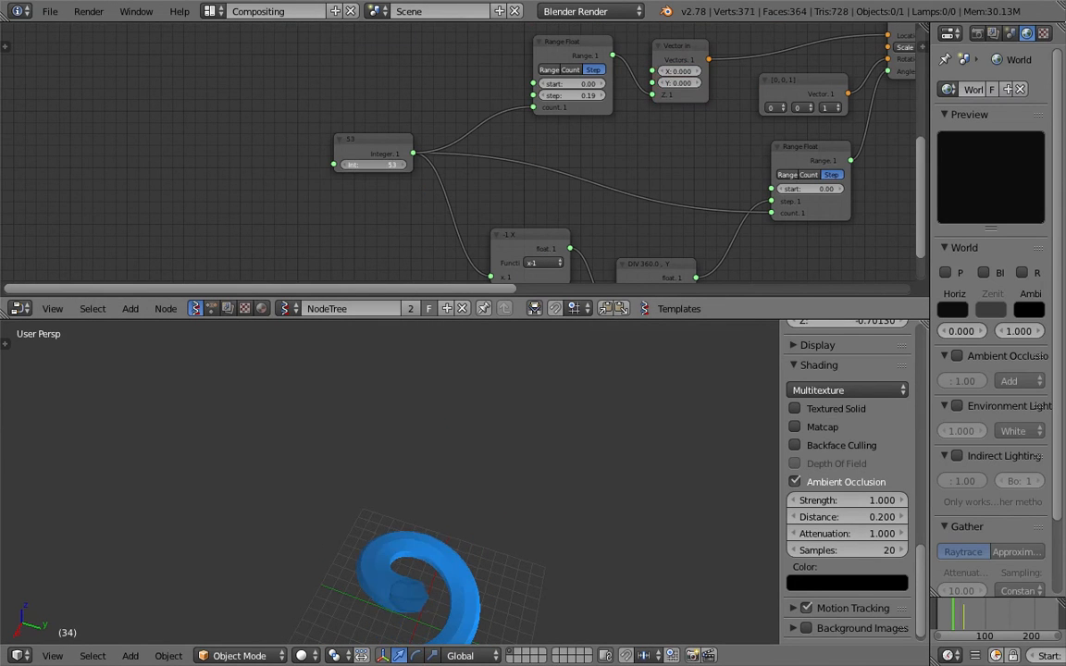
pyautogui.moveTo(400, 165); pyautogui.dragTo(347, 164)
pyautogui.moveTo(457, 470); pyautogui.dragTo(433, 482, button='middle')
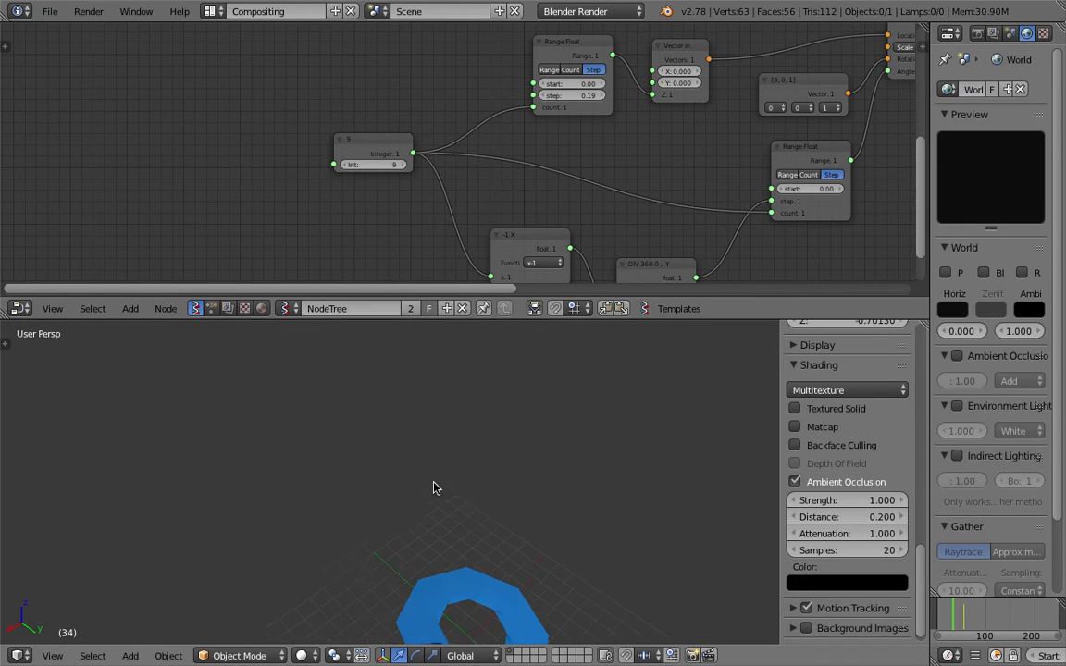
pyautogui.moveTo(477, 517); pyautogui.dragTo(481, 546, button='middle')
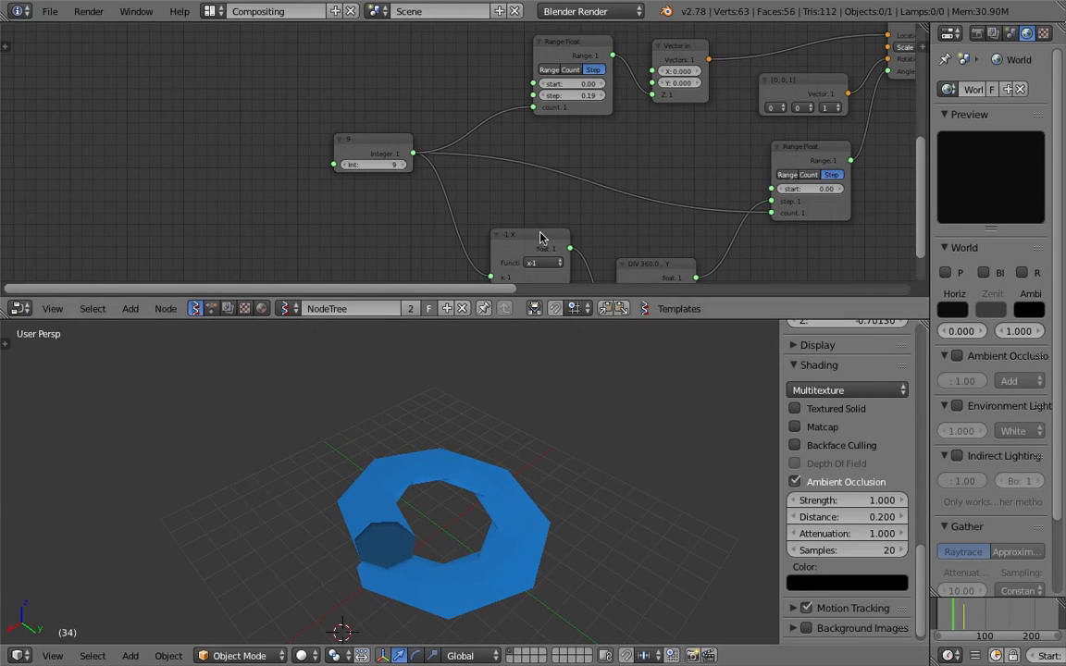
# - Increase the step of the Range Float node driving the Z vector, and set the circle's vertex count integer to 12
pyautogui.moveTo(571, 96); pyautogui.dragTo(648, 95)
pyautogui.moveTo(500, 515); pyautogui.dragTo(390, 445, button='middle')
pyautogui.scroll(-3, 824, 145)
pyautogui.moveTo(824, 144); pyautogui.dragTo(356, 194, button='middle')
pyautogui.scroll(5, 471, 198)
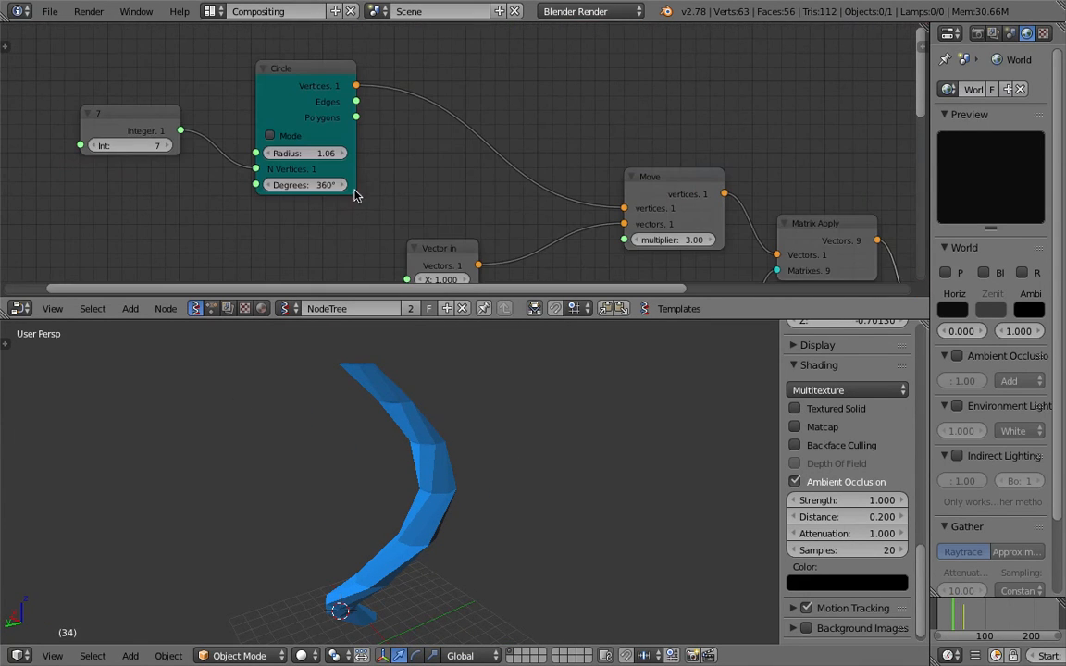
pyautogui.click(167, 151)
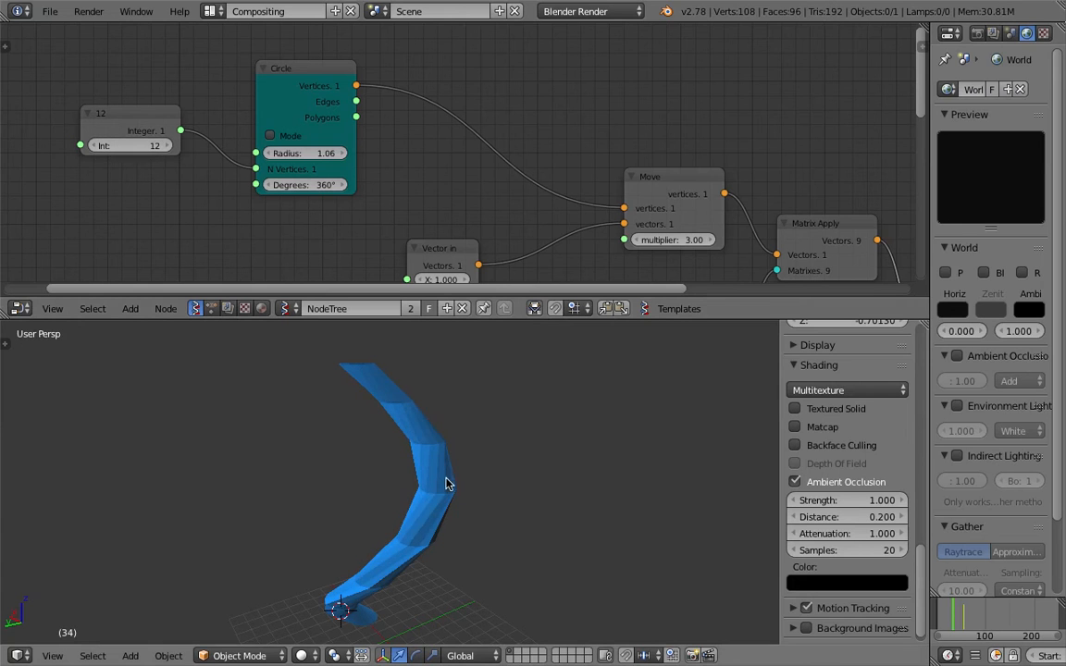
pyautogui.moveTo(445, 486); pyautogui.dragTo(369, 492, button='middle')
# - Turn off the display of the Viewer Draw node, leaving the Viewer BMeshMK2 output active
pyautogui.moveTo(502, 208)
pyautogui.mouseDown(button='middle')
pyautogui.moveTo(543, 150)
pyautogui.moveTo(333, 174)
pyautogui.mouseUp(button='middle')
pyautogui.scroll(-1, 543, 150)
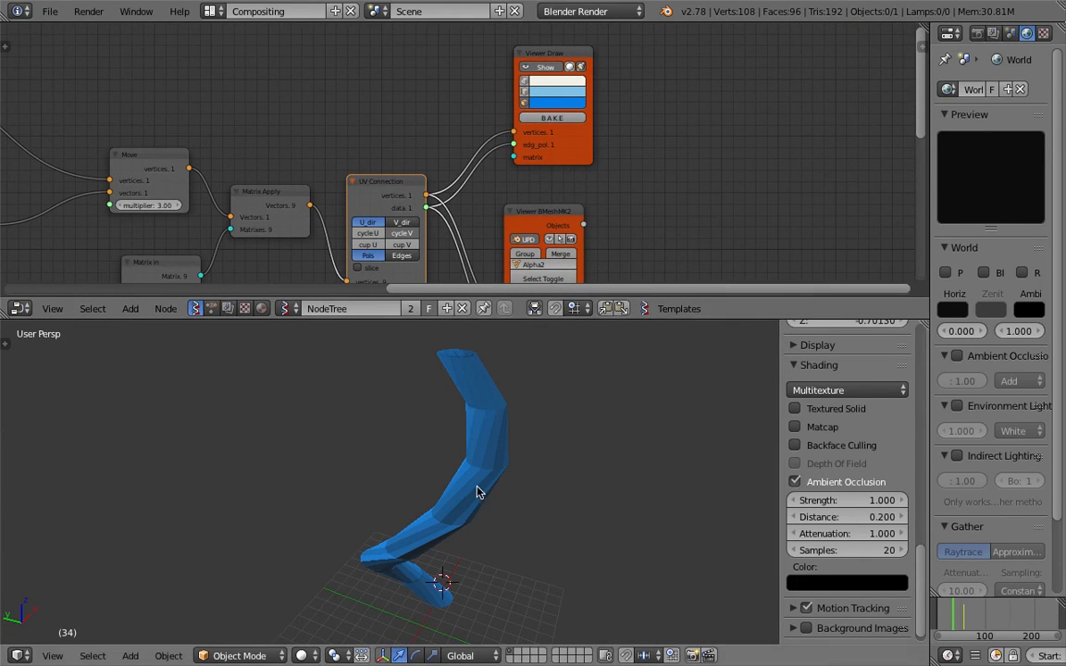
pyautogui.click(544, 67)
# - Select the Alpha2_0 mesh and apply Shade Smooth to it
pyautogui.rightClick(471, 352)
pyautogui.moveTo(575, 481); pyautogui.dragTo(380, 427, button='middle')
pyautogui.press('space')
pyautogui.write('smoo')
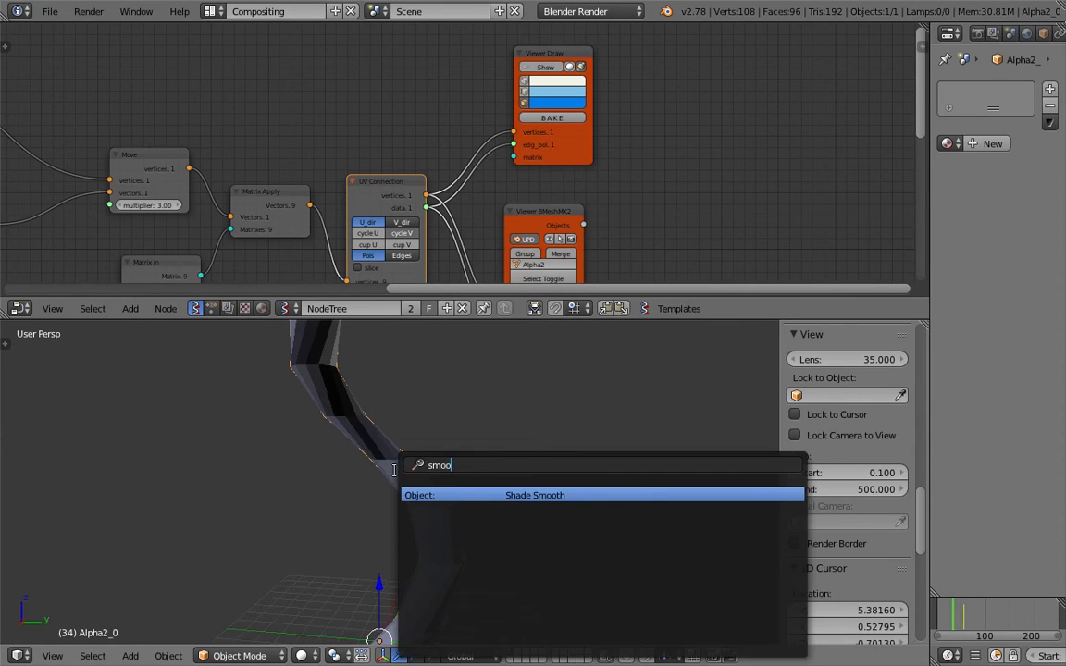
pyautogui.press('Return')
pyautogui.moveTo(455, 438); pyautogui.dragTo(463, 473, button='middle')
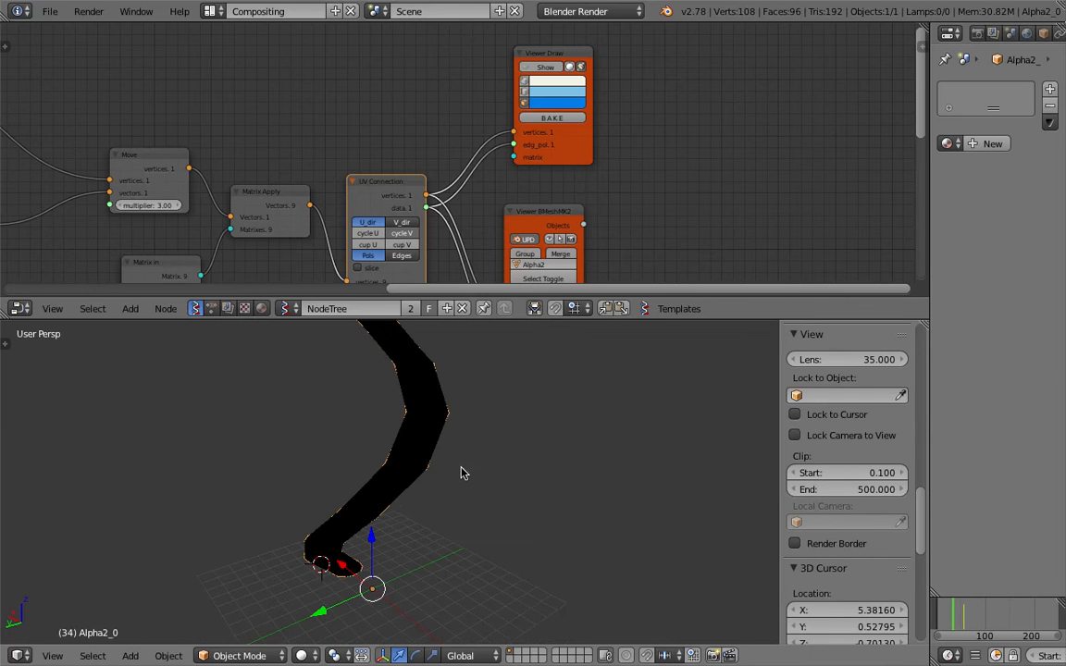
# - Switch the 3D viewport to Material shading and check the mesh from several angles
pyautogui.press('z')
pyautogui.press('z')
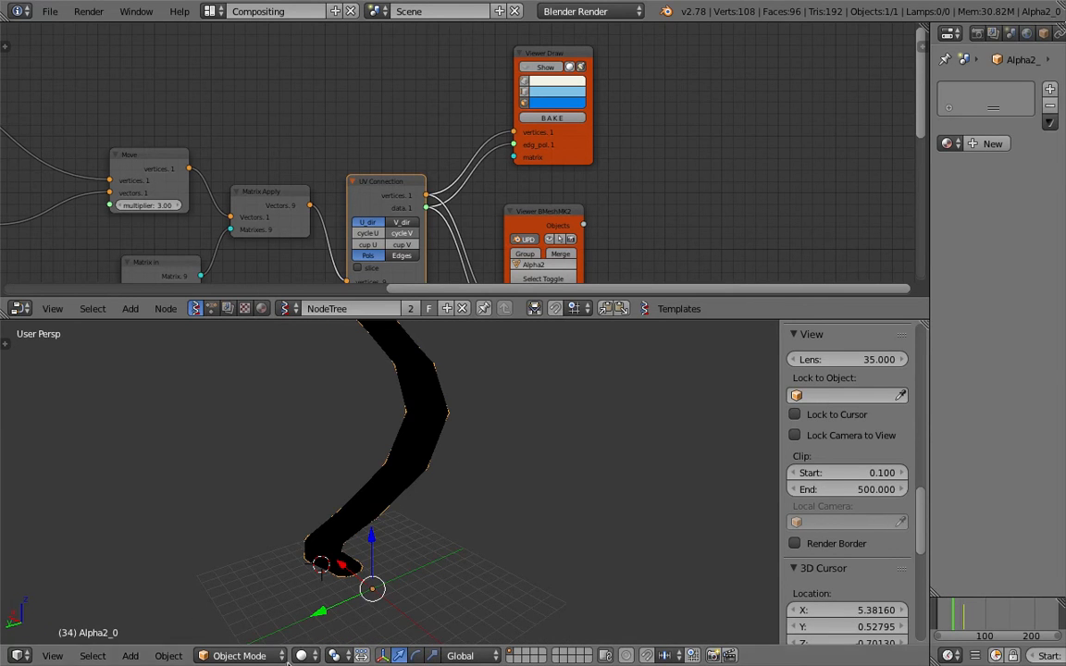
pyautogui.click(305, 656)
pyautogui.click(340, 569)
pyautogui.moveTo(328, 508)
pyautogui.mouseDown(button='middle')
pyautogui.moveTo(499, 495)
pyautogui.moveTo(403, 507)
pyautogui.mouseUp(button='middle')
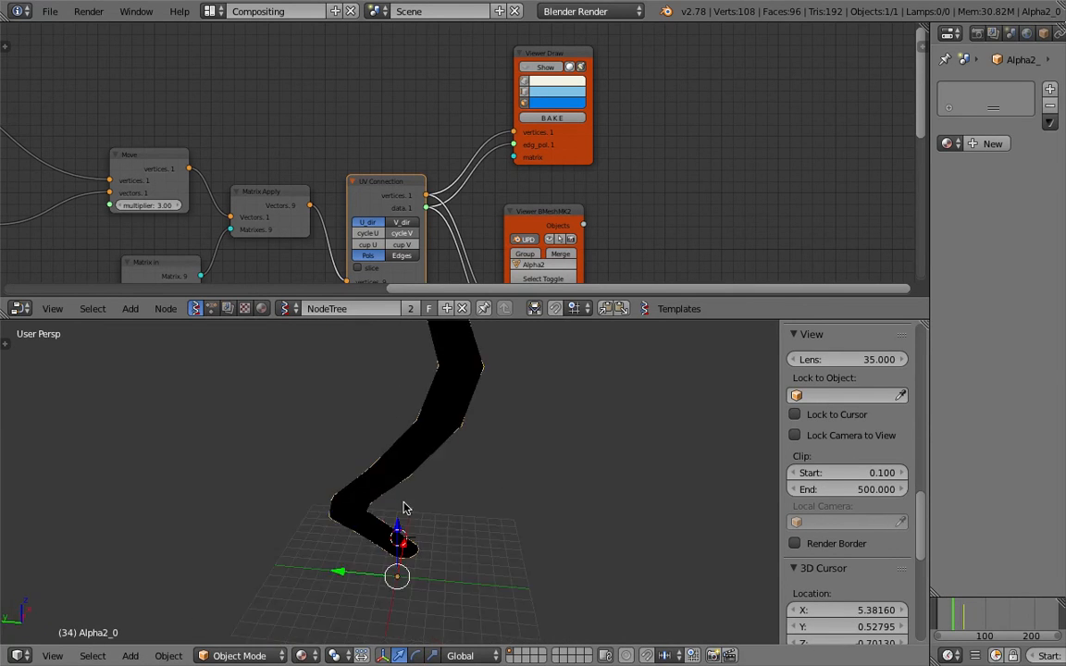
pyautogui.moveTo(439, 463); pyautogui.dragTo(419, 450, button='middle')
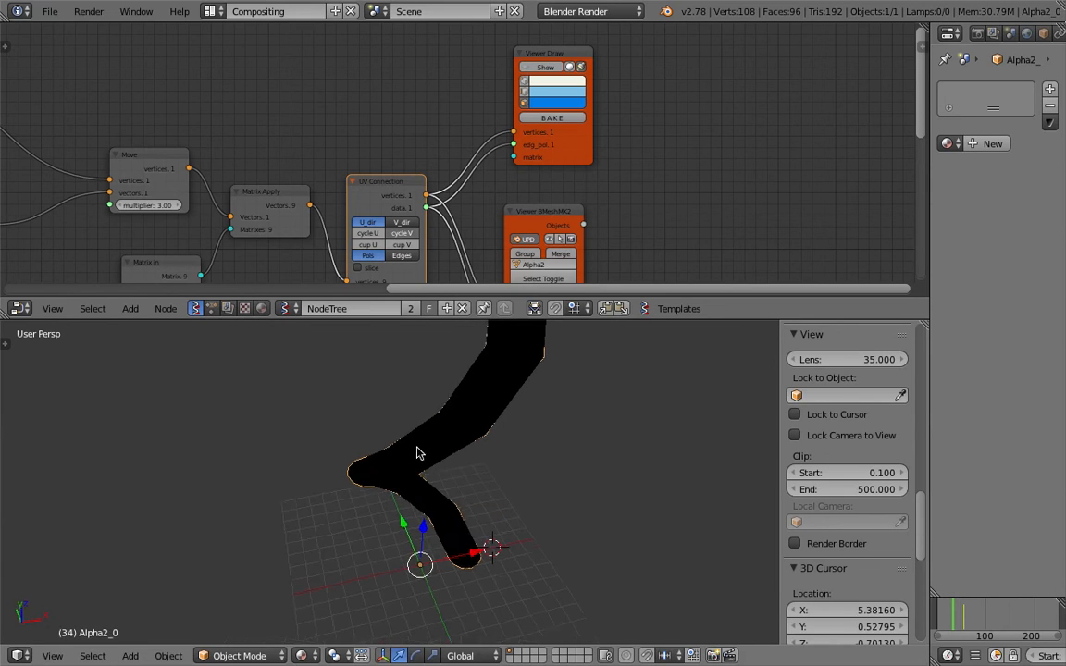
# - Add a new material to the Alpha2_0 mesh
pyautogui.moveTo(661, 204); pyautogui.dragTo(507, 96, button='middle')
pyautogui.scroll(1, 507, 96)
pyautogui.moveTo(600, 419); pyautogui.dragTo(516, 273, button='middle')
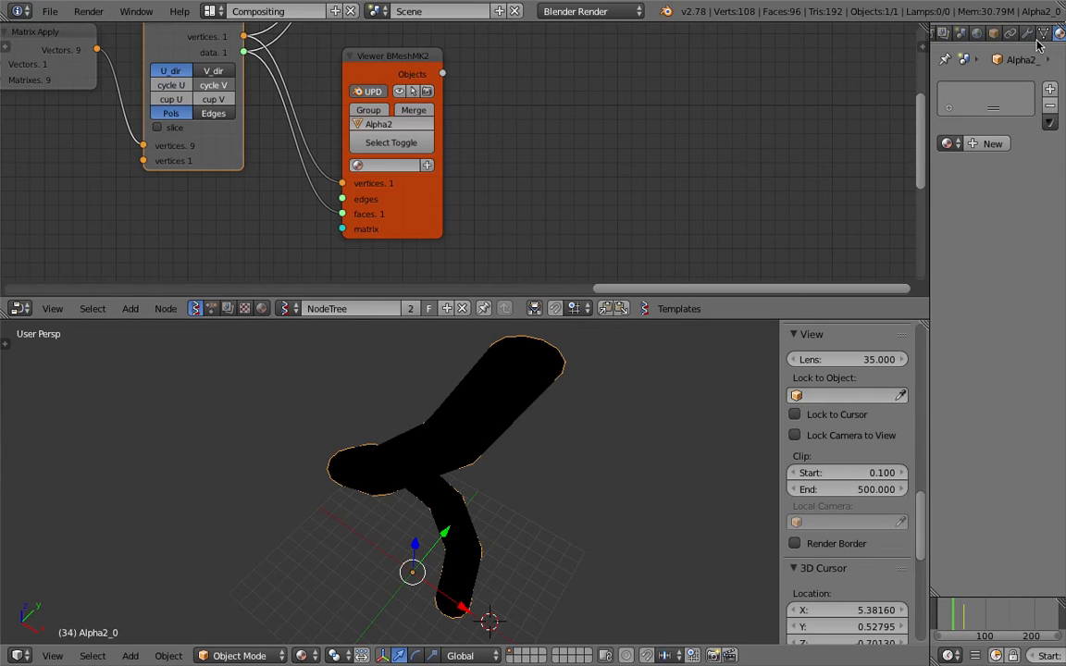
pyautogui.click(986, 143)
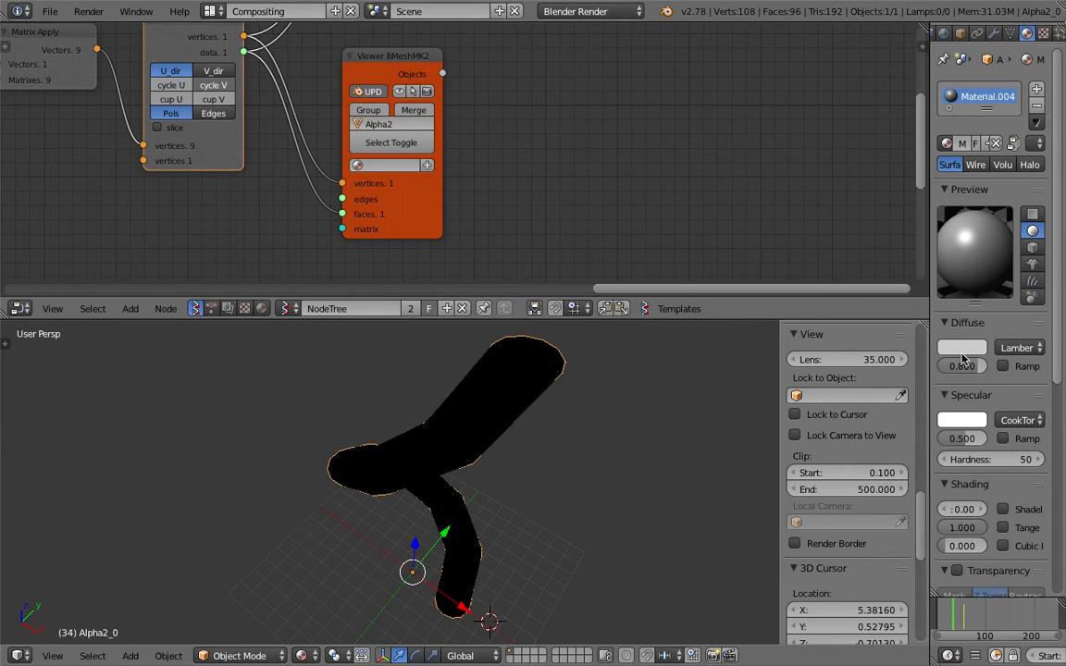
# - Return the viewport to solid shading and reselect the Alpha2_0 mesh
pyautogui.moveTo(601, 457); pyautogui.dragTo(418, 486, button='middle')
pyautogui.press('z')
pyautogui.click(386, 482)
pyautogui.moveTo(454, 489); pyautogui.dragTo(424, 464, button='middle')
pyautogui.moveTo(424, 464)
pyautogui.mouseDown(button='right')
pyautogui.moveTo(321, 436)
pyautogui.moveTo(413, 454)
pyautogui.mouseUp(button='right')
pyautogui.rightClick(421, 458)
# - Widen the properties editor and add an Array modifier to the Alpha2_0 mesh
pyautogui.moveTo(421, 457); pyautogui.dragTo(842, 236, button='middle')
pyautogui.moveTo(928, 51); pyautogui.dragTo(684, 57)
pyautogui.click(830, 33)
pyautogui.click(824, 90)
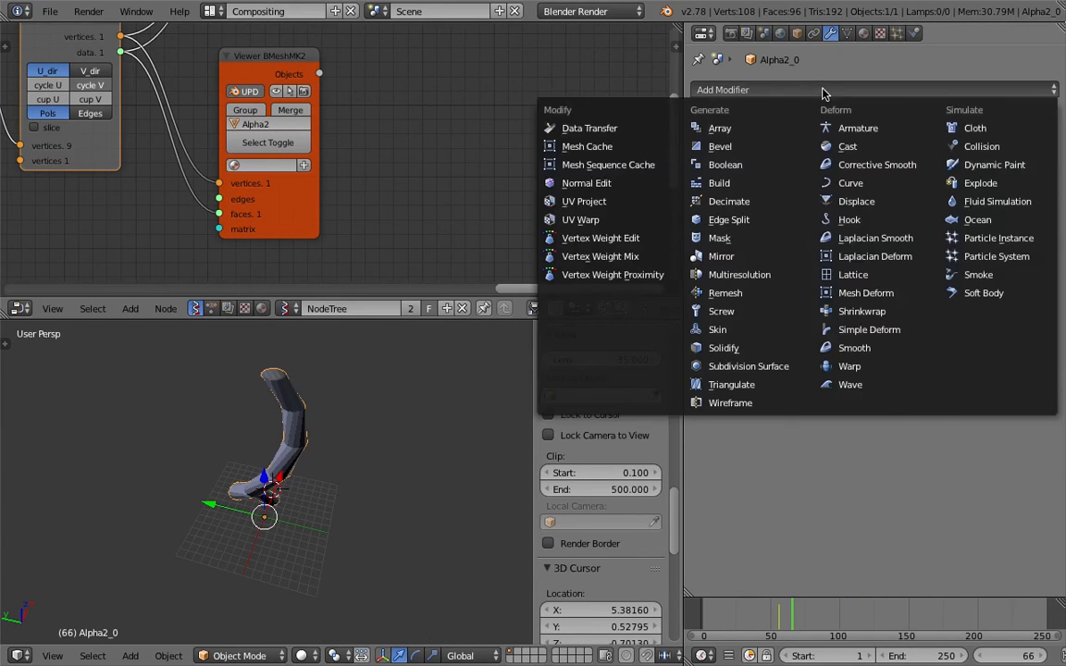
pyautogui.click(791, 126)
# - Set the array's relative offset to 0 in X and 1 in Z, and enable Merge
pyautogui.moveTo(352, 482); pyautogui.dragTo(313, 503, button='middle')
pyautogui.scroll(4, 239, 518)
pyautogui.write('1')
pyautogui.press('Return')
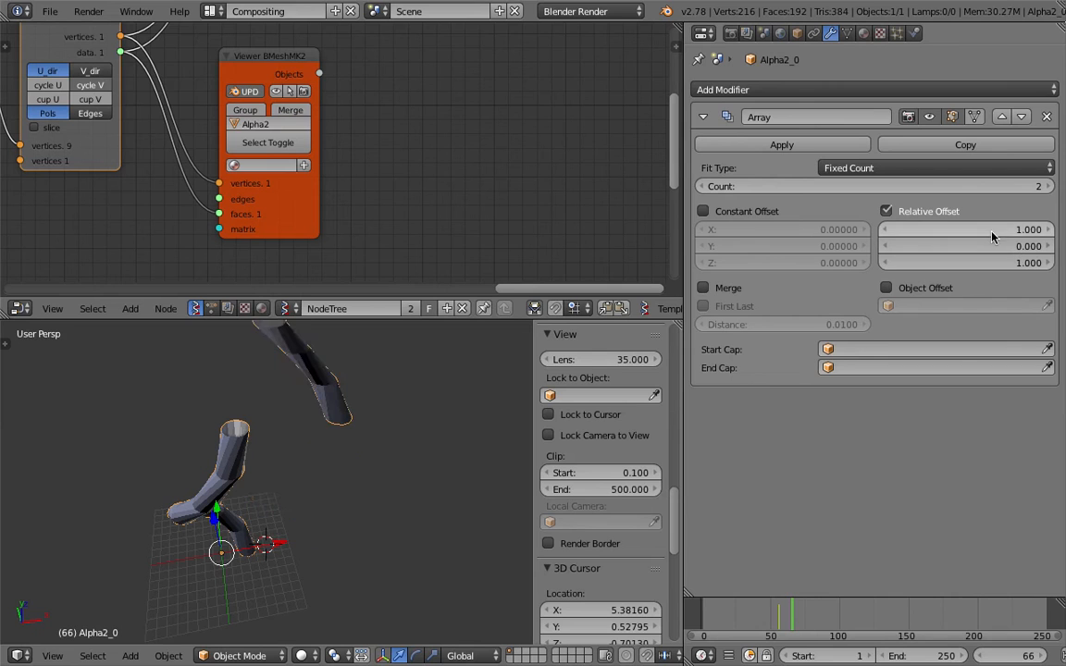
pyautogui.write('0')
pyautogui.press('Return')
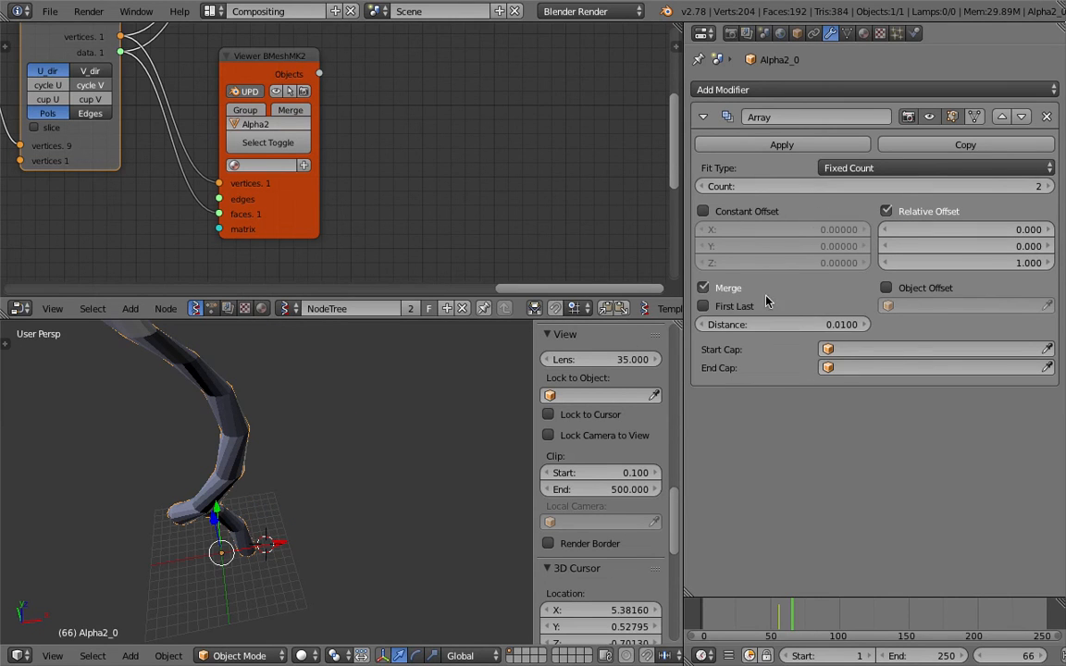
# - Raise the array count to 8 to build a long helical tube
pyautogui.click(1050, 188)
pyautogui.click(1050, 188)
pyautogui.click(1050, 188)
pyautogui.click(1050, 188)
pyautogui.click(1051, 188)
pyautogui.scroll(-5, 185, 592)
pyautogui.moveTo(204, 569); pyautogui.dragTo(233, 486, button='middle')
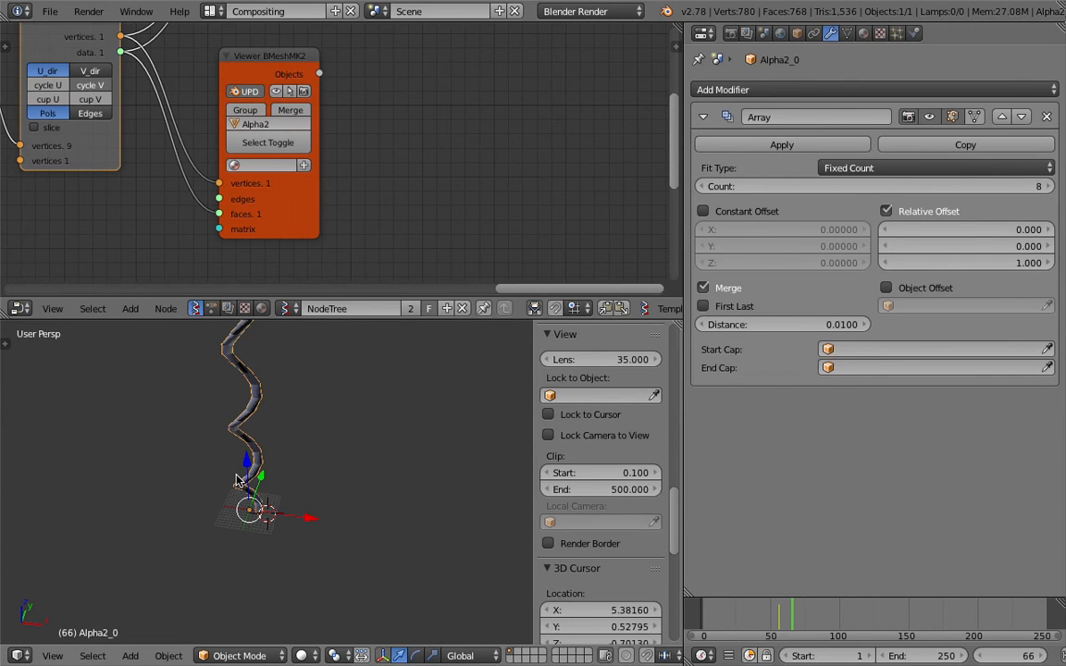
# - Add a Bezier circle near the base of the helix and scale it up until it surrounds the grid
pyautogui.hotkey('shift', 'a')
pyautogui.moveTo(454, 403)
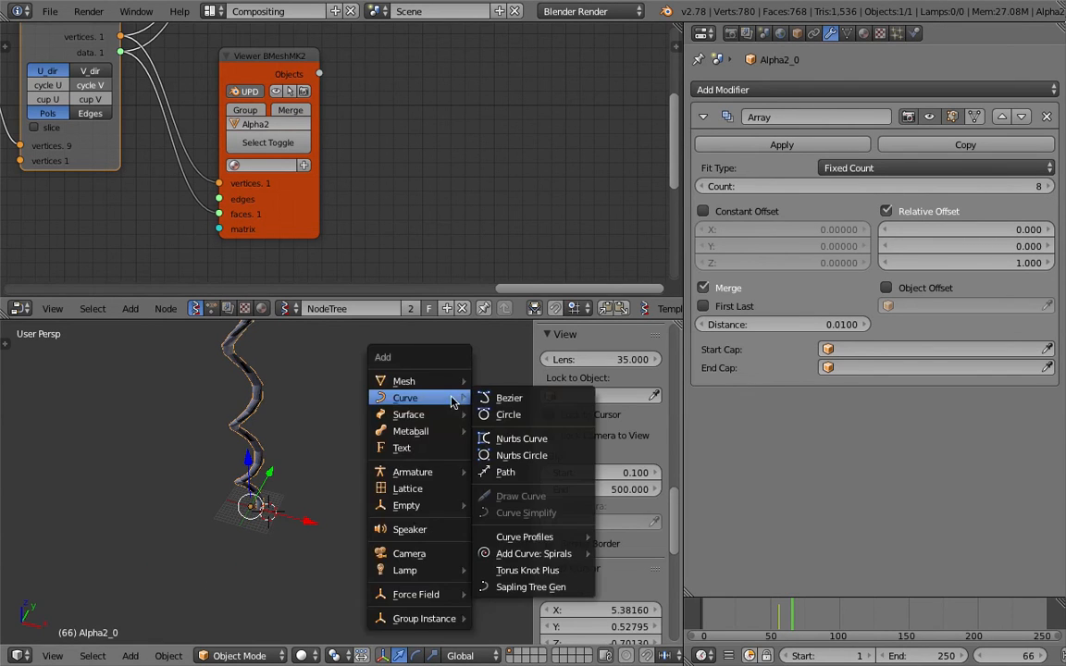
pyautogui.click(508, 414)
pyautogui.press('s')
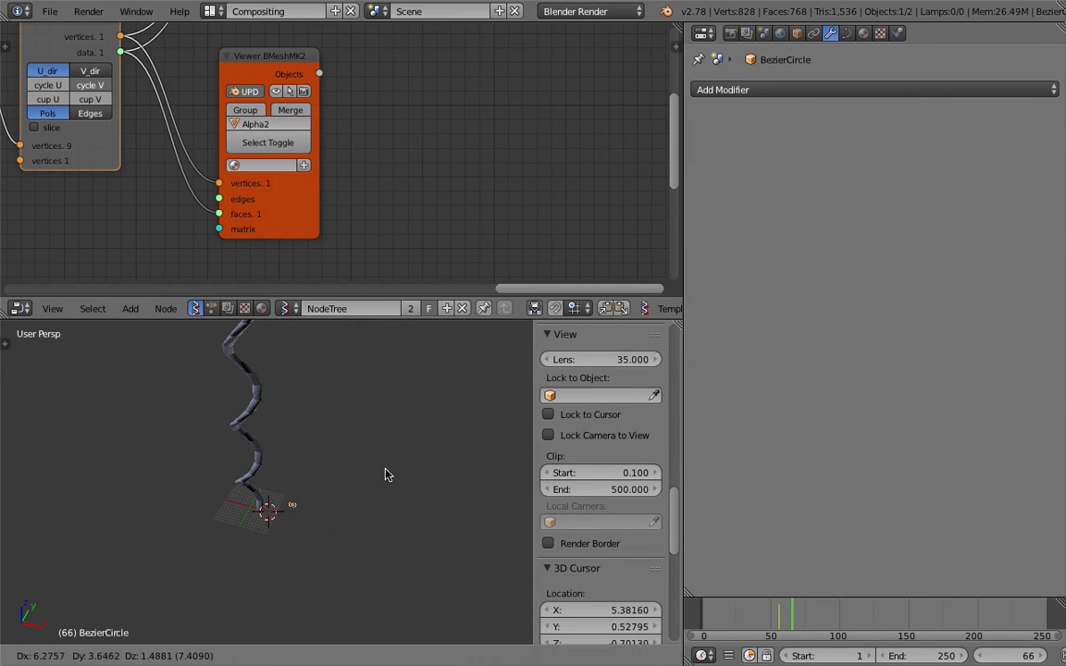
pyautogui.click(346, 492)
pyautogui.press('s')
pyautogui.click(417, 536)
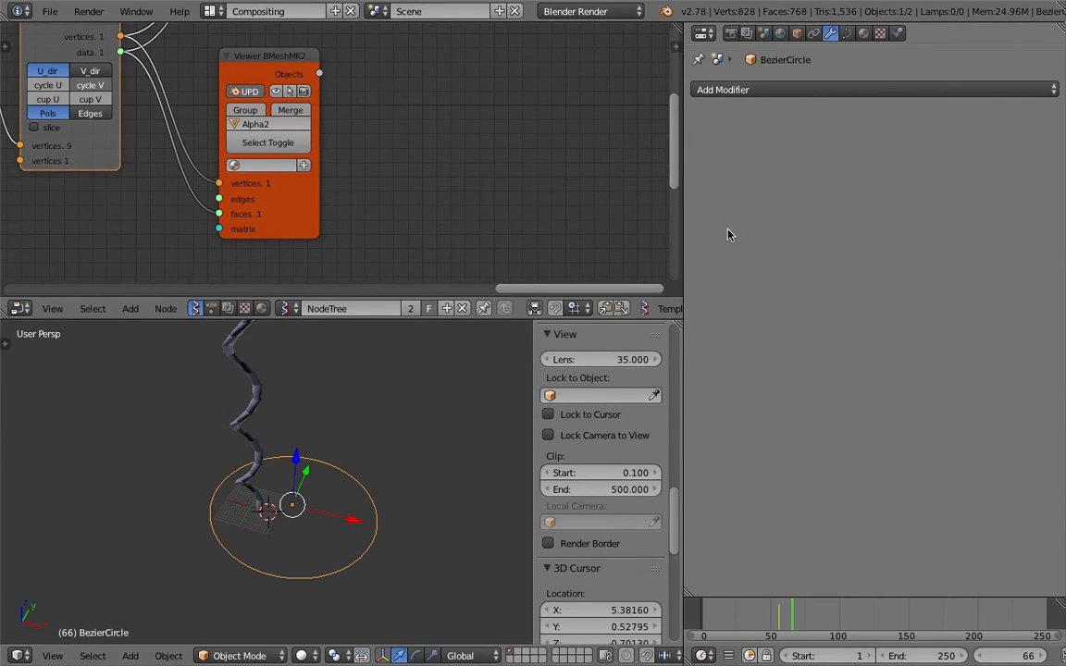
# - Add a Curve modifier to the arrayed mesh with BezierCircle as its object
pyautogui.click(755, 89)
pyautogui.rightClick(237, 386)
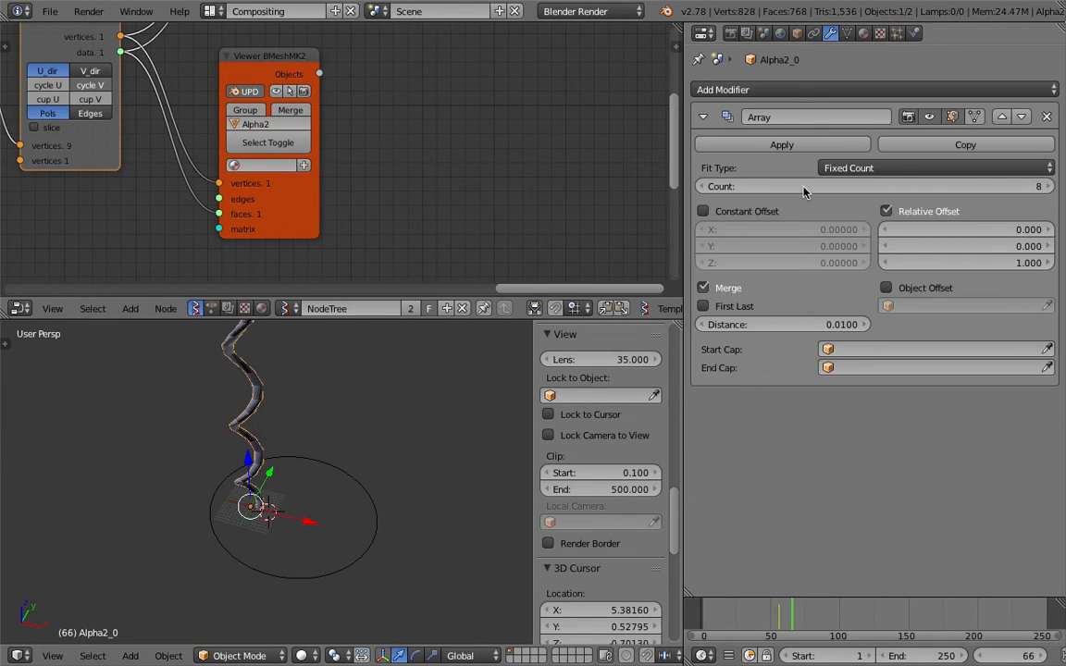
pyautogui.click(791, 89)
pyautogui.click(772, 171)
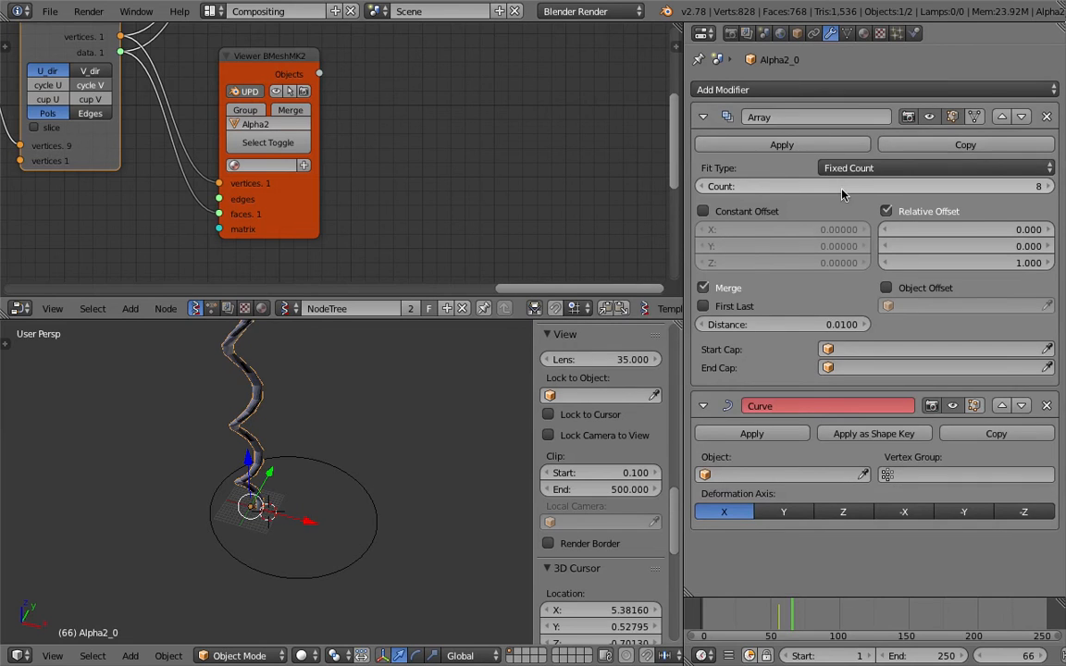
pyautogui.click(804, 475)
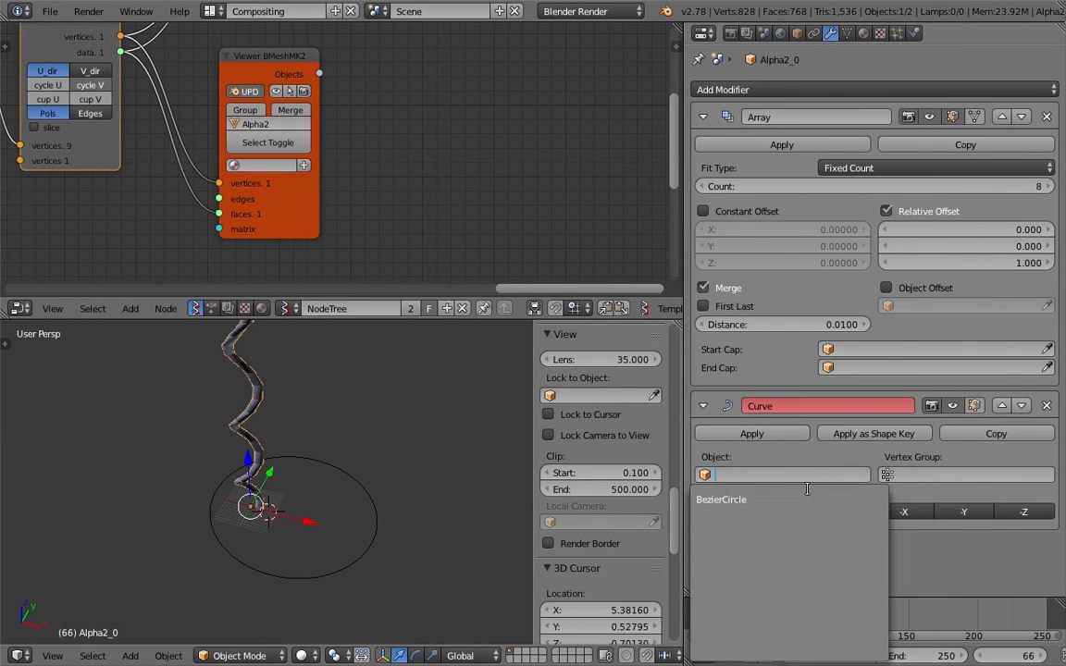
pyautogui.click(807, 502)
# - Reset the Bezier circle's location to the origin and set the mesh's Curve deformation axis to Z
pyautogui.rightClick(374, 504)
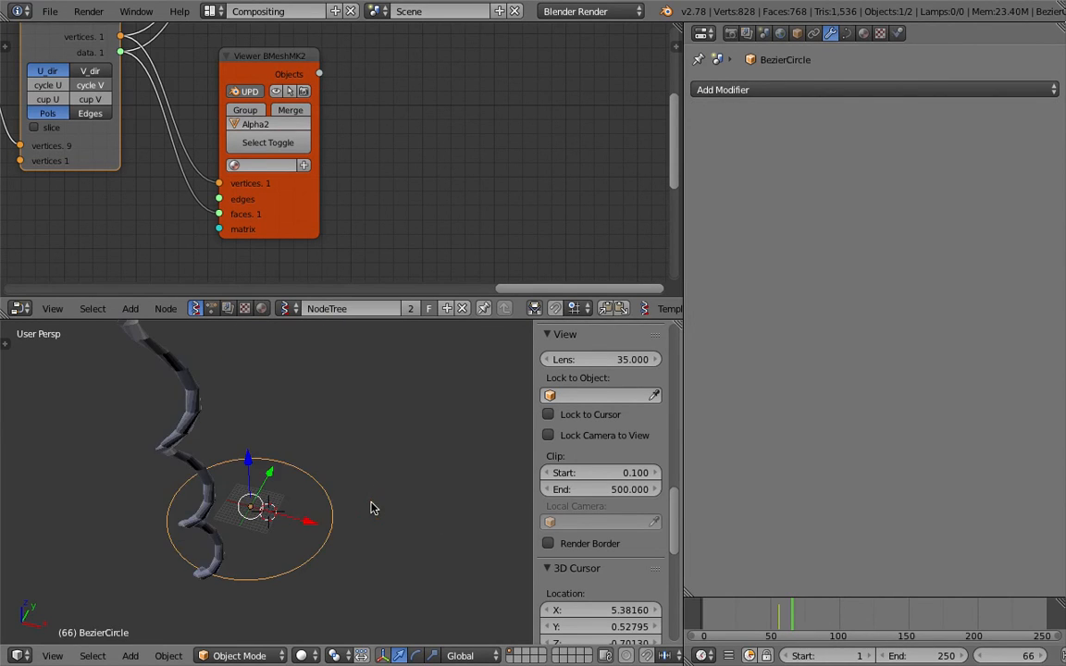
pyautogui.rightClick(215, 460)
pyautogui.click(843, 512)
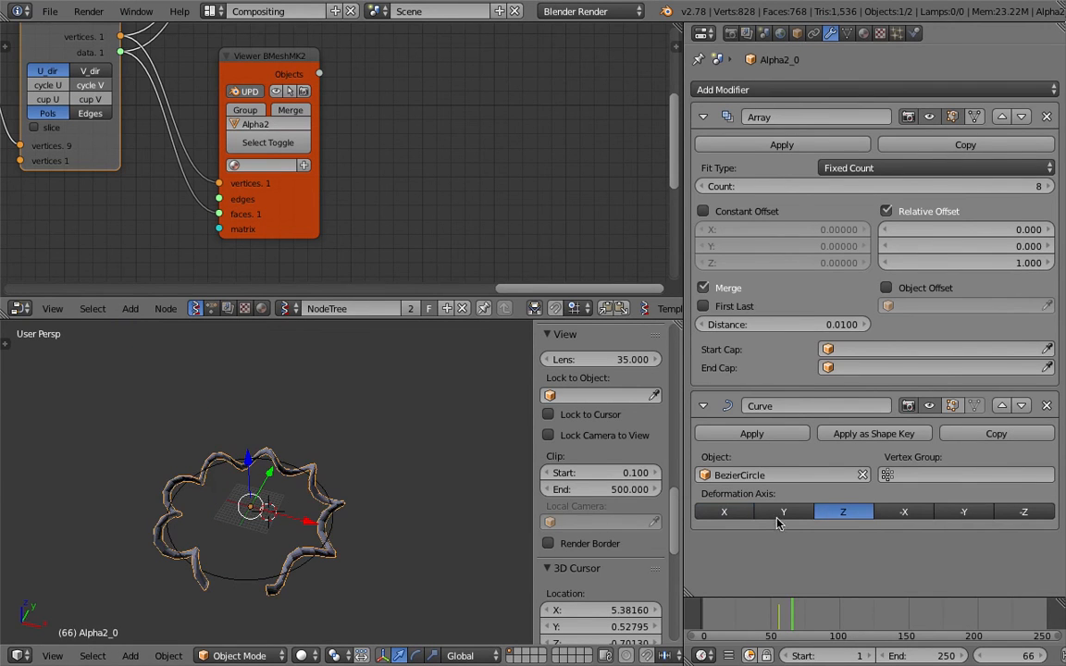
# - Draw a freehand S-shaped grease pencil stroke in the empty space beside the deformed ring
pyautogui.moveTo(283, 505); pyautogui.dragTo(236, 489, button='middle')
pyautogui.moveTo(290, 465); pyautogui.dragTo(274, 451, button='middle')
pyautogui.moveTo(249, 552)
pyautogui.mouseDown(button='middle')
pyautogui.moveTo(354, 445)
pyautogui.moveTo(255, 555)
pyautogui.mouseUp(button='middle')
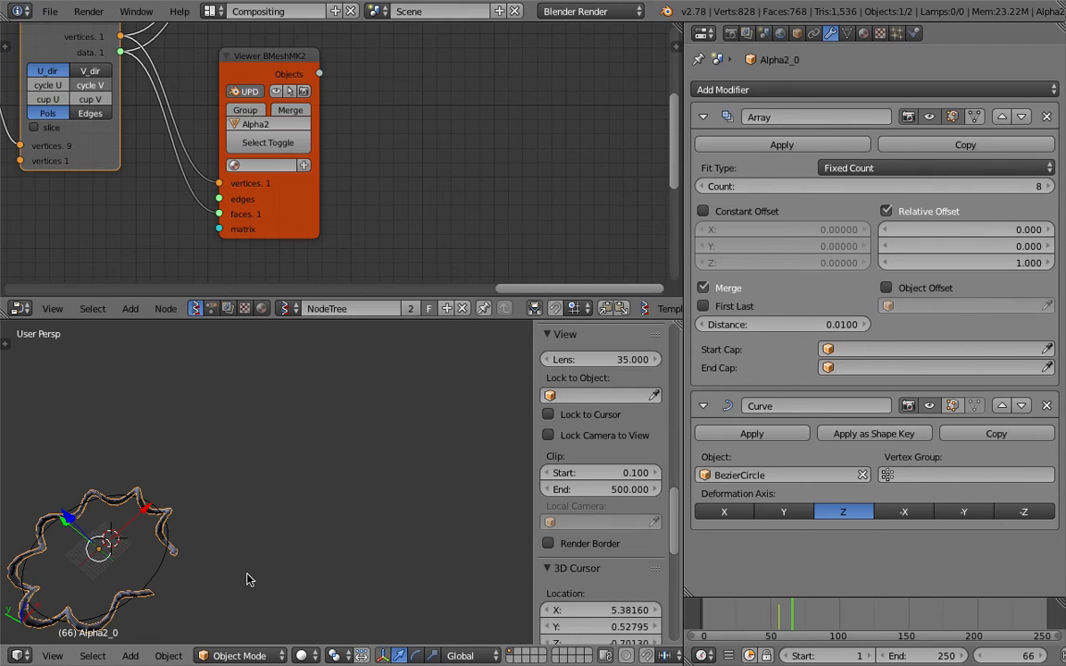
pyautogui.moveTo(247, 579); pyautogui.dragTo(250, 453)
pyautogui.moveTo(362, 365)
pyautogui.mouseDown()
pyautogui.moveTo(409, 545)
pyautogui.moveTo(463, 405)
pyautogui.mouseUp()
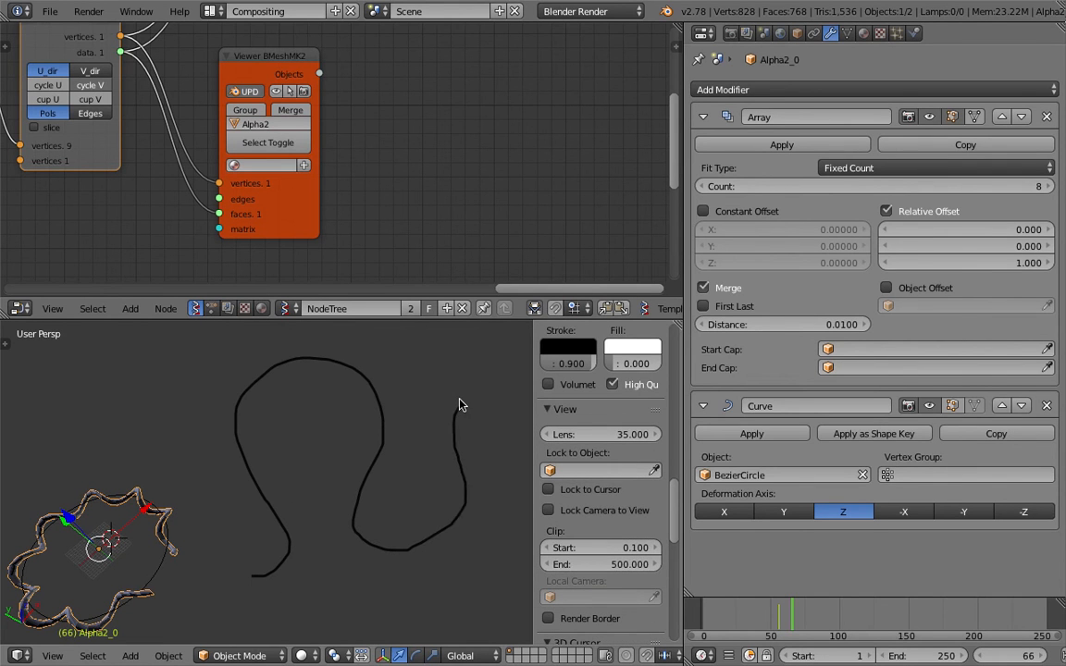
# - Try to convert the drawn stroke with the object conversion Curve from Mesh/Text, and undo the conversion
pyautogui.press('space')
pyautogui.write('conve')
pyautogui.press('Return')
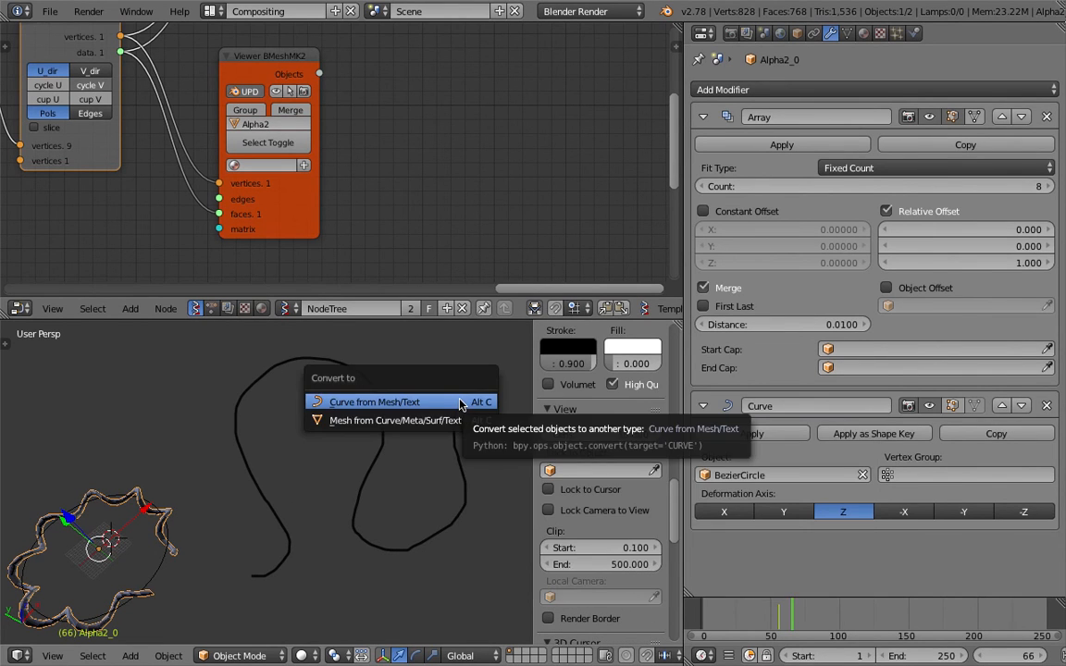
pyautogui.click(439, 401)
pyautogui.keyDown('shift'); pyautogui.moveTo(274, 481); pyautogui.dragTo(324, 439, button='middle'); pyautogui.keyUp('shift')
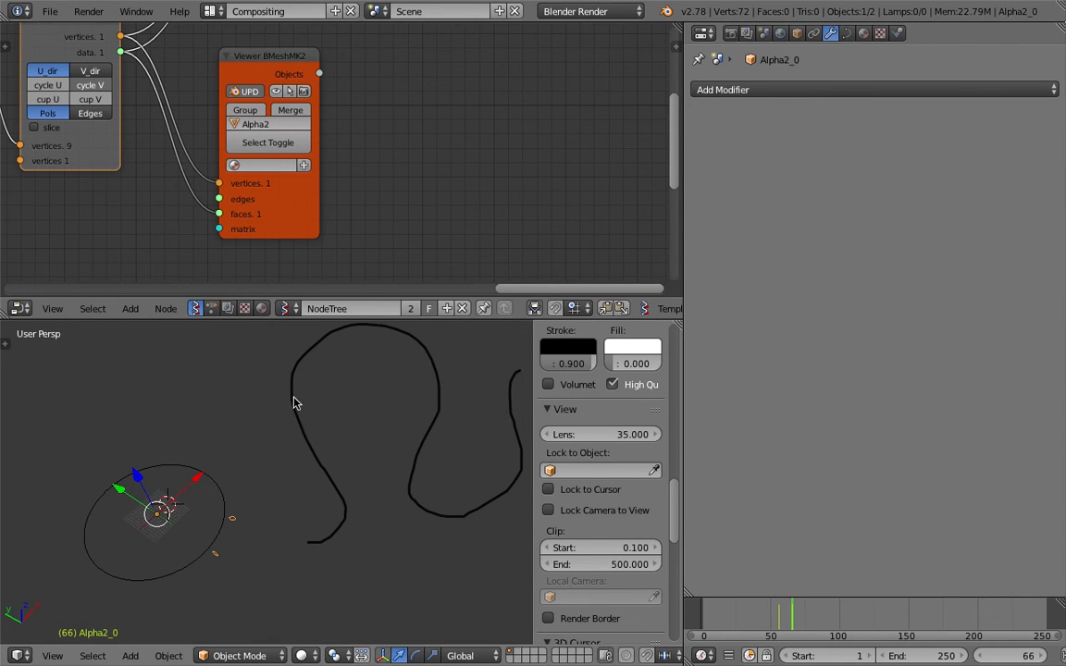
pyautogui.press('g')
pyautogui.rightClick(297, 406)
pyautogui.hotkey('ctrl', 'z')
# - Convert the grease pencil stroke into a curve object
pyautogui.press('space')
pyautogui.write('convert')
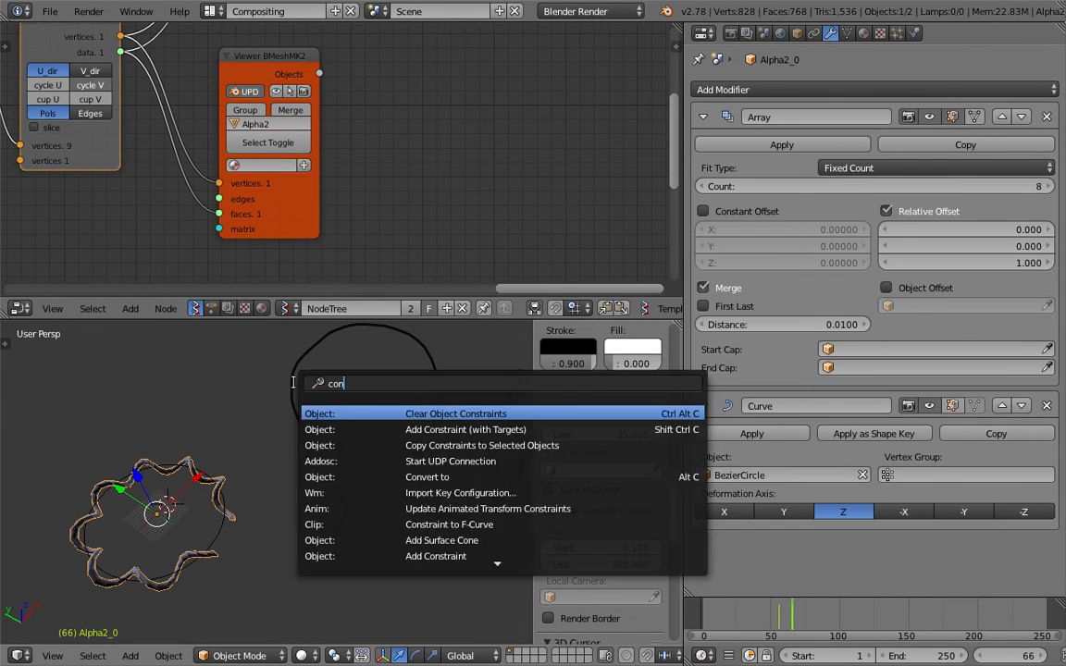
pyautogui.press('Down')
pyautogui.press('Return')
pyautogui.click(297, 397)
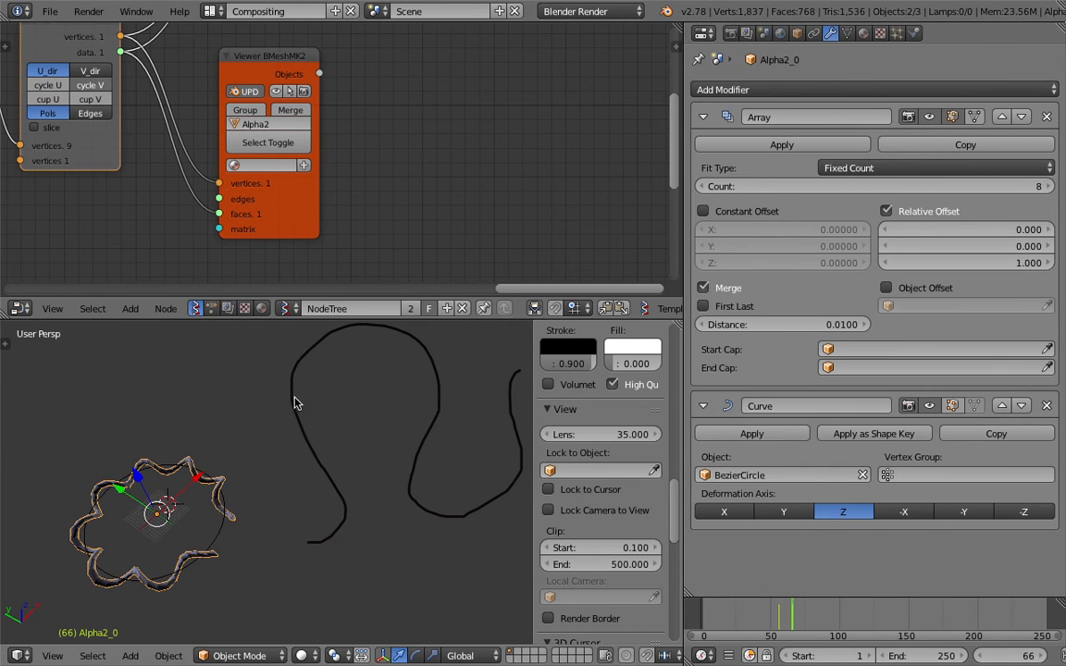
pyautogui.press('g')
pyautogui.rightClick(248, 478)
# - Set the mesh's Curve modifier object to GP_Layer so the tube follows the drawn curve
pyautogui.rightClick(217, 487)
pyautogui.rightClick(218, 484)
pyautogui.click(731, 475)
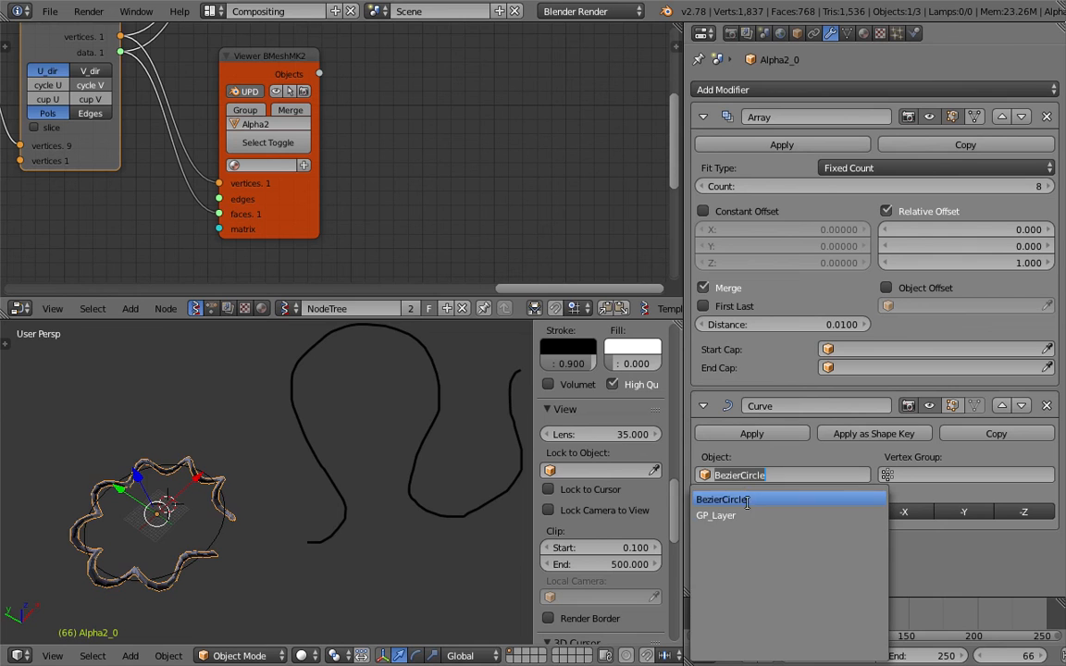
pyautogui.click(717, 518)
pyautogui.scroll(8, 314, 486)
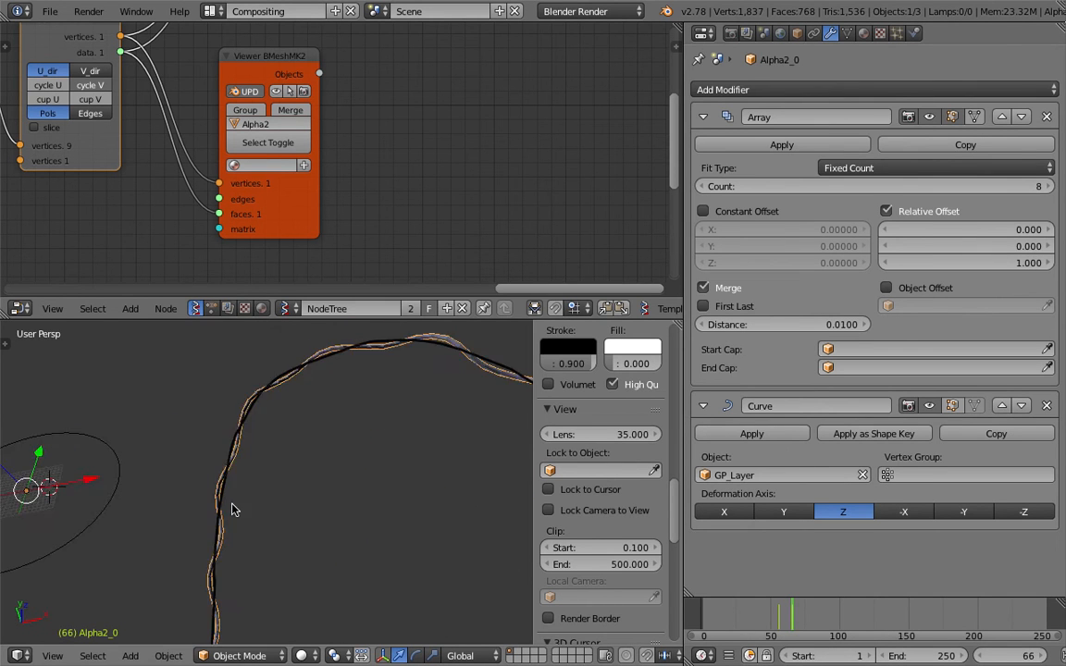
# - Shade the tube deformed along the curve smooth
pyautogui.moveTo(219, 469)
pyautogui.mouseDown(button='middle')
pyautogui.moveTo(271, 493)
pyautogui.moveTo(228, 459)
pyautogui.moveTo(198, 493)
pyautogui.moveTo(286, 471)
pyautogui.moveTo(230, 471)
pyautogui.mouseUp(button='middle')
pyautogui.press('space')
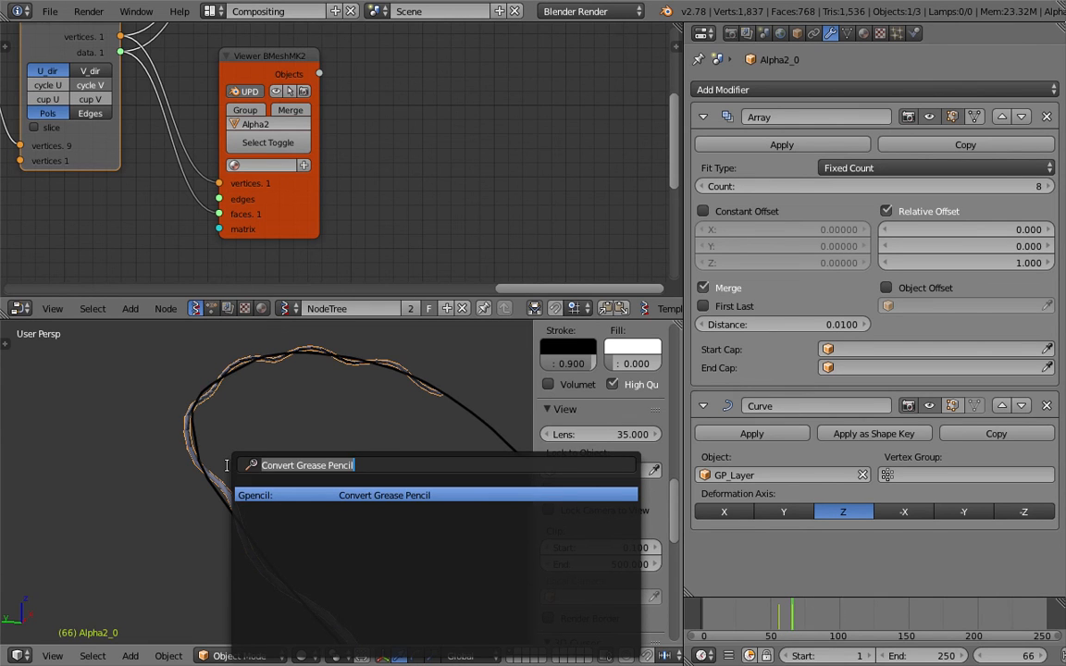
pyautogui.write('smoo')
pyautogui.press('Return')
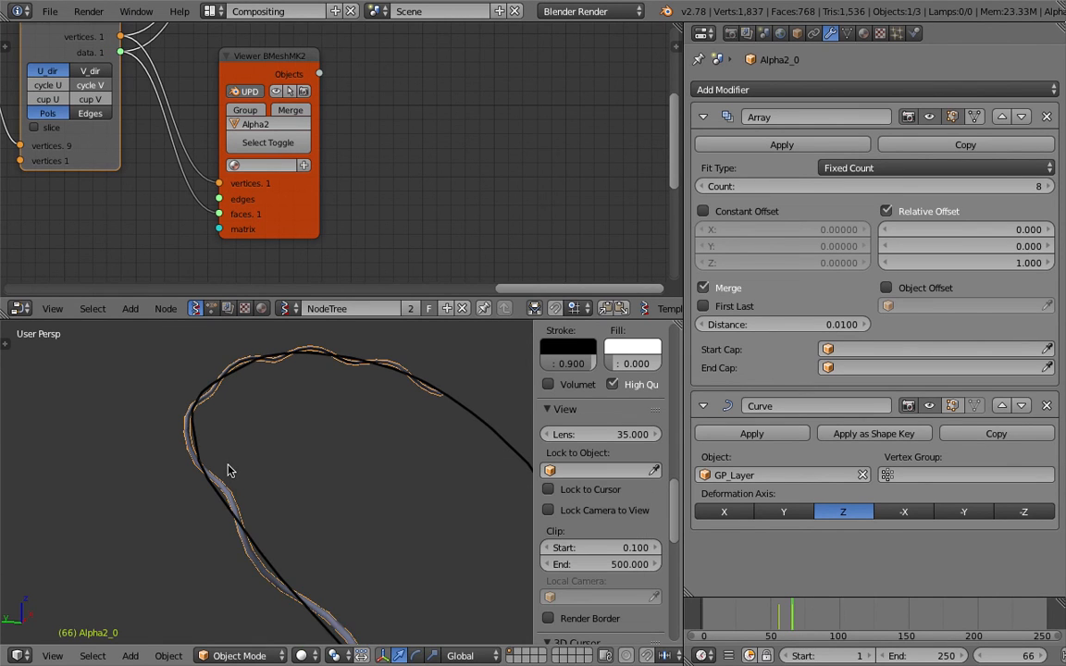
# - Add a level 2 Subdivision Surface modifier to the tube
pyautogui.scroll(4, 227, 467)
pyautogui.moveTo(209, 467); pyautogui.dragTo(264, 471, button='middle')
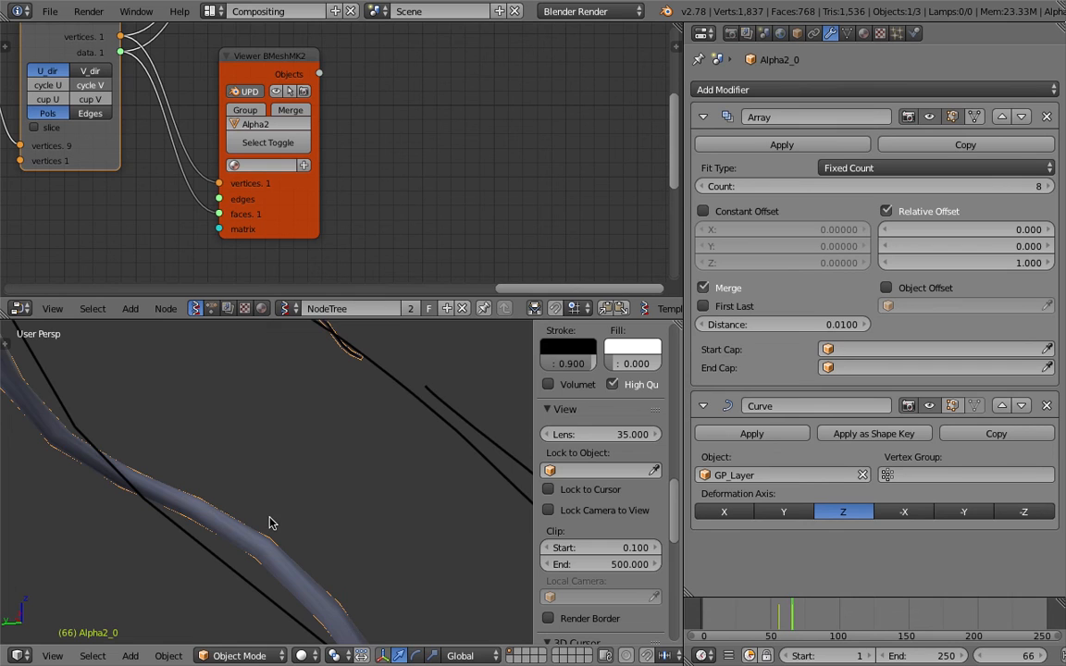
pyautogui.hotkey('ctrl', '2')
pyautogui.moveTo(278, 528); pyautogui.dragTo(132, 428, button='middle')
# - Enable Matcap shading for the 3D view and hide the view's properties sidebar
pyautogui.scroll(-6, 581, 532)
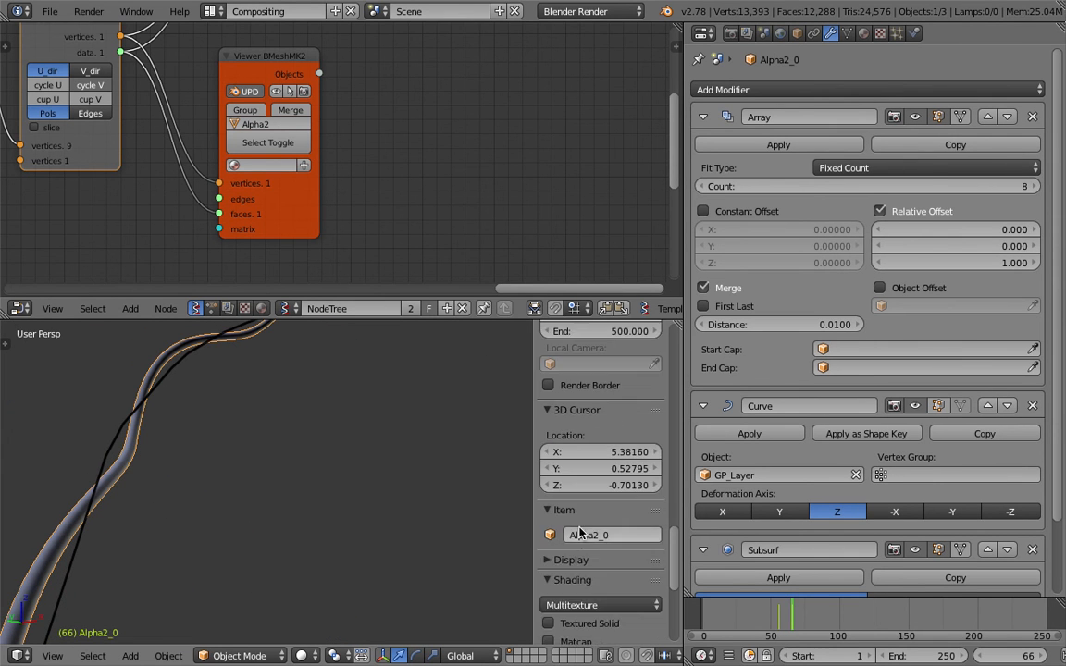
pyautogui.scroll(-3, 581, 532)
pyautogui.click(571, 574)
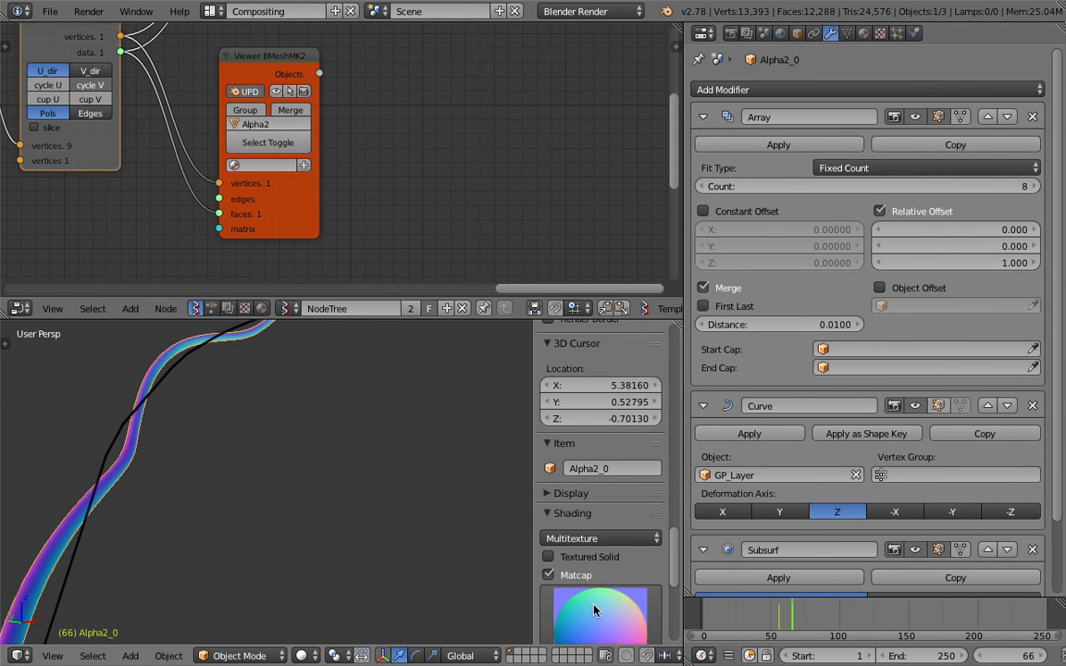
pyautogui.moveTo(518, 536); pyautogui.dragTo(467, 476, button='middle')
pyautogui.moveTo(532, 428); pyautogui.dragTo(797, 435)
pyautogui.moveTo(345, 407); pyautogui.dragTo(581, 435, button='middle')
pyautogui.moveTo(268, 476)
pyautogui.mouseDown(button='middle')
pyautogui.moveTo(441, 512)
pyautogui.moveTo(454, 462)
pyautogui.moveTo(480, 483)
pyautogui.mouseUp(button='middle')
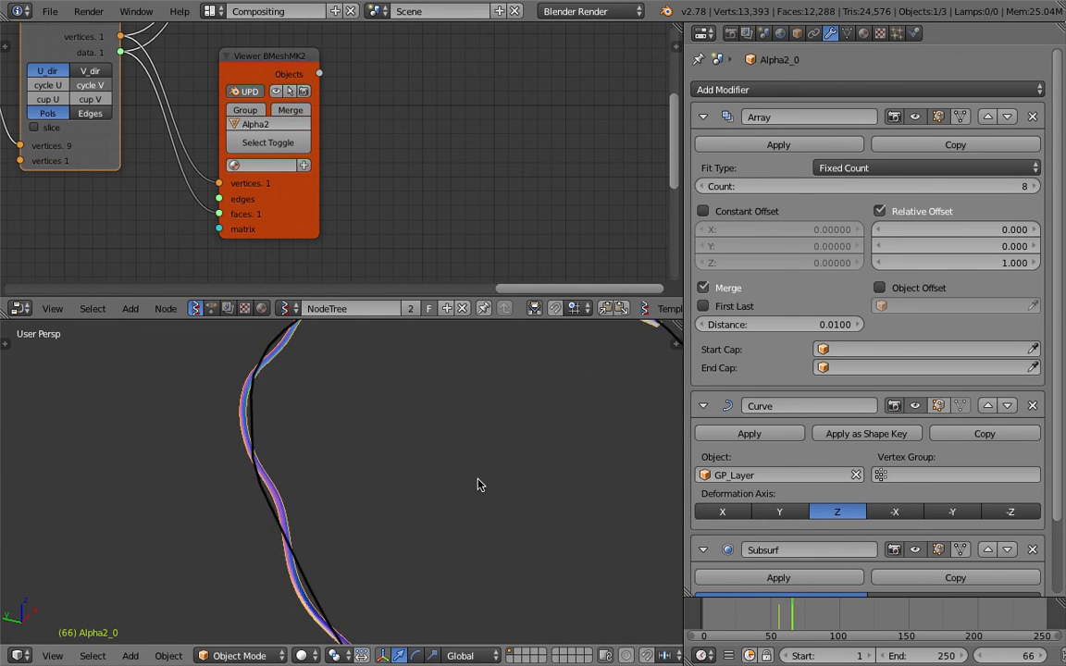
# - Examine the tube's Array, Curve and Subsurf modifiers together with the final nodes of the node tree
pyautogui.scroll(-2, 845, 296)
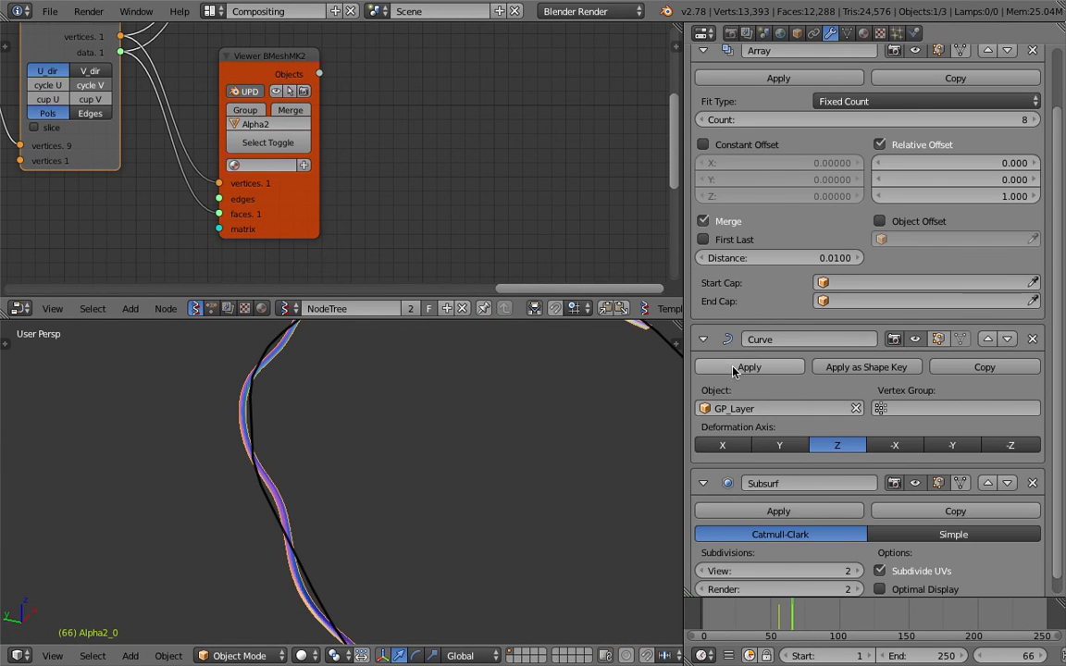
pyautogui.scroll(-3, 379, 139)
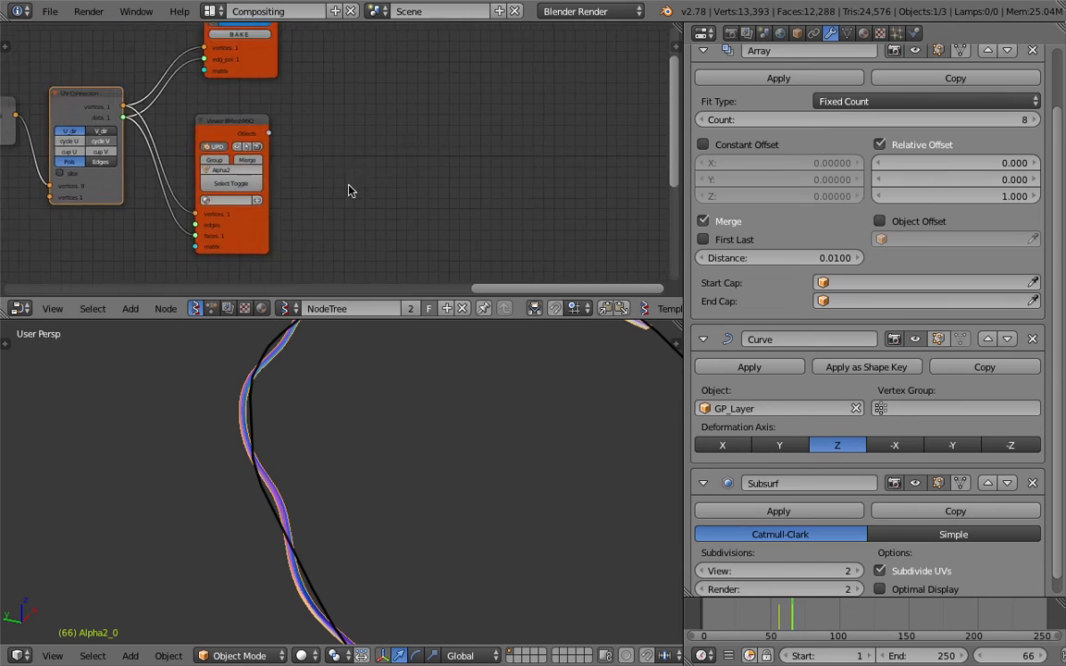
pyautogui.moveTo(368, 134)
pyautogui.mouseDown(button='middle')
pyautogui.moveTo(497, 162)
pyautogui.moveTo(359, 120)
pyautogui.mouseUp(button='middle')
pyautogui.scroll(1, 352, 119)
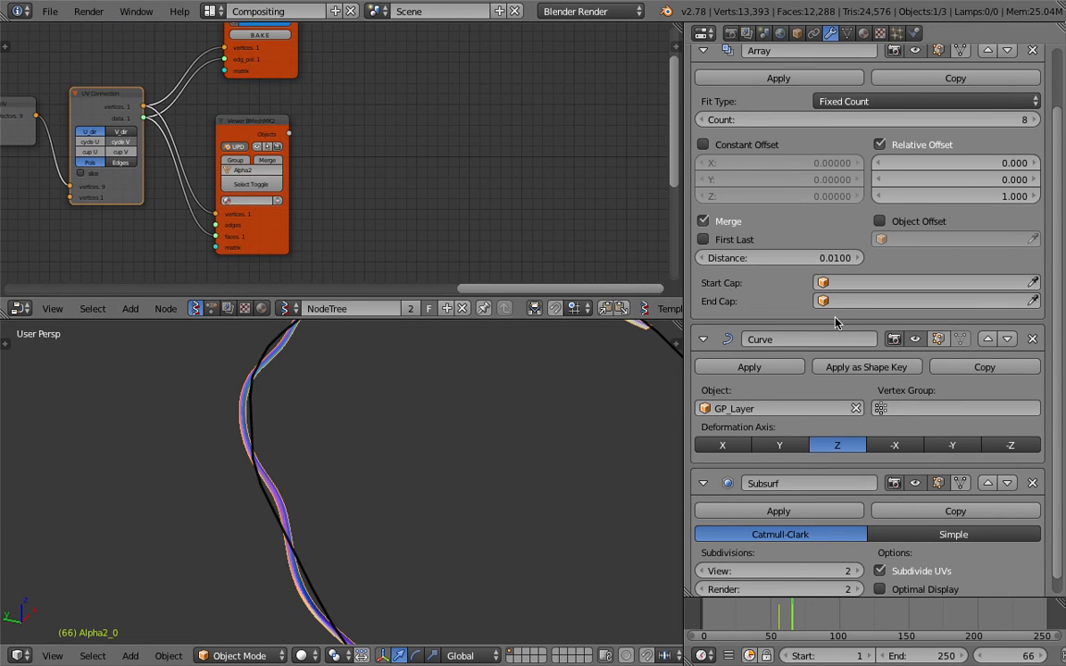
pyautogui.moveTo(466, 172); pyautogui.dragTo(433, 213, button='middle')
pyautogui.scroll(-1, 357, 136)
pyautogui.moveTo(358, 136); pyautogui.dragTo(380, 116, button='middle')
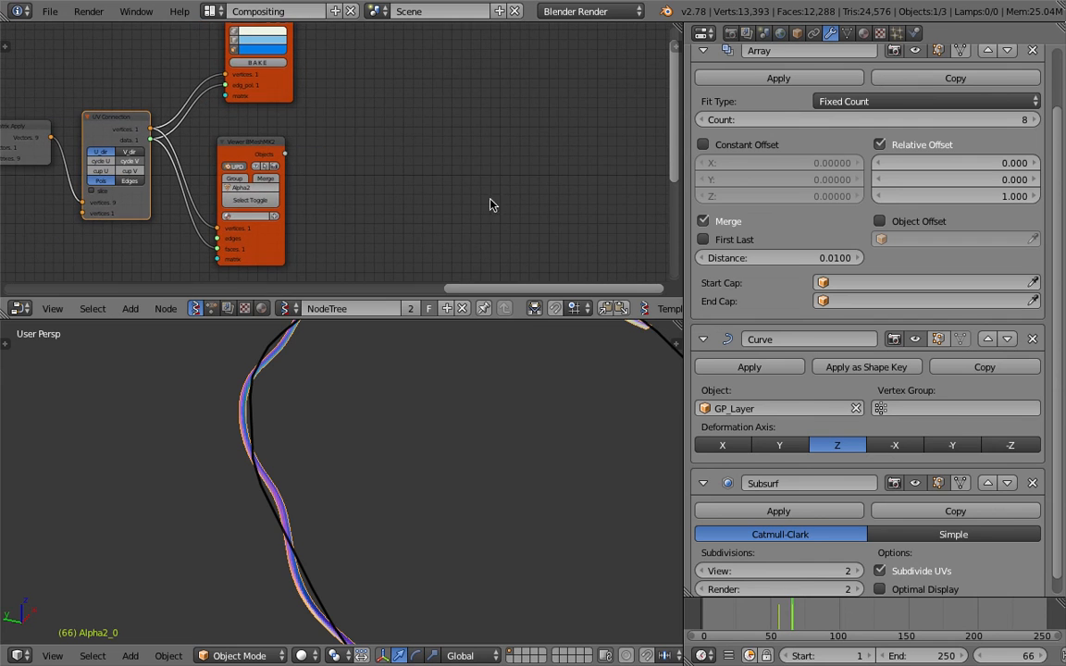
pyautogui.moveTo(534, 320); pyautogui.dragTo(535, 381)
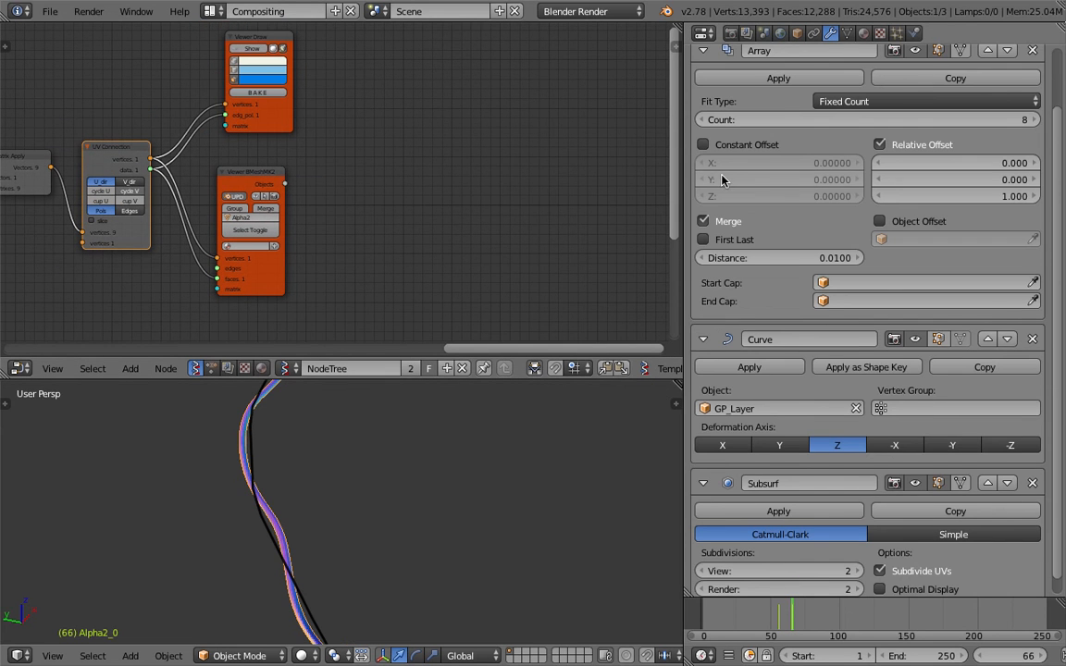
pyautogui.scroll(3, 741, 155)
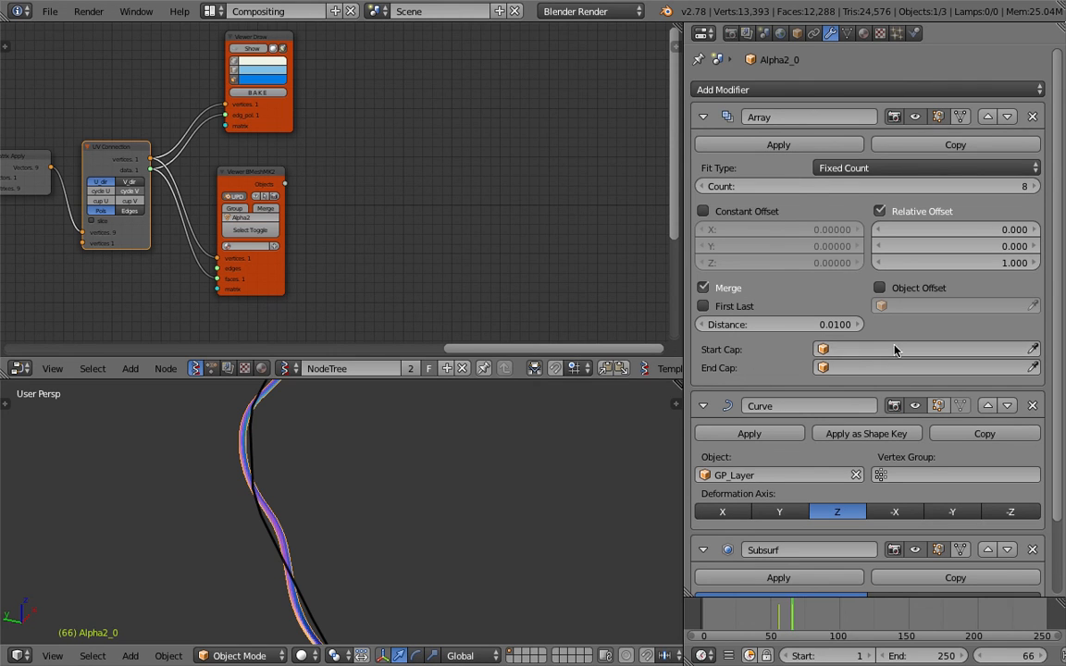
# - Set the tube's Array modifier count to 17 and inspect the copies along the drawn curve
pyautogui.moveTo(479, 471); pyautogui.dragTo(528, 459, button='middle')
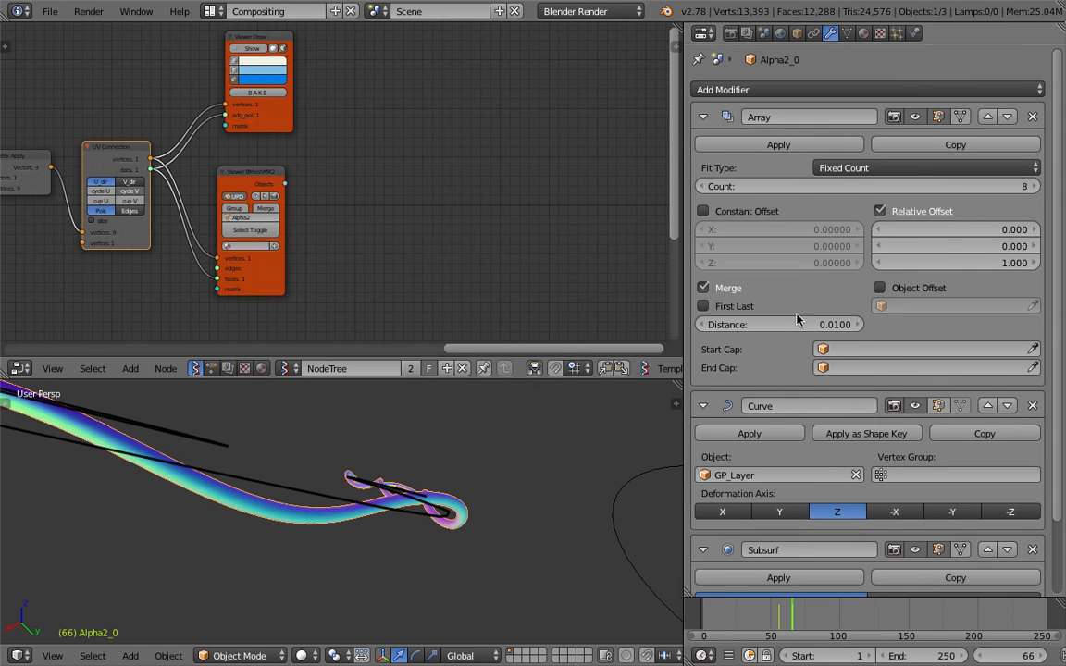
pyautogui.moveTo(910, 188)
pyautogui.mouseDown()
pyautogui.moveTo(967, 189)
pyautogui.moveTo(932, 189)
pyautogui.mouseUp()
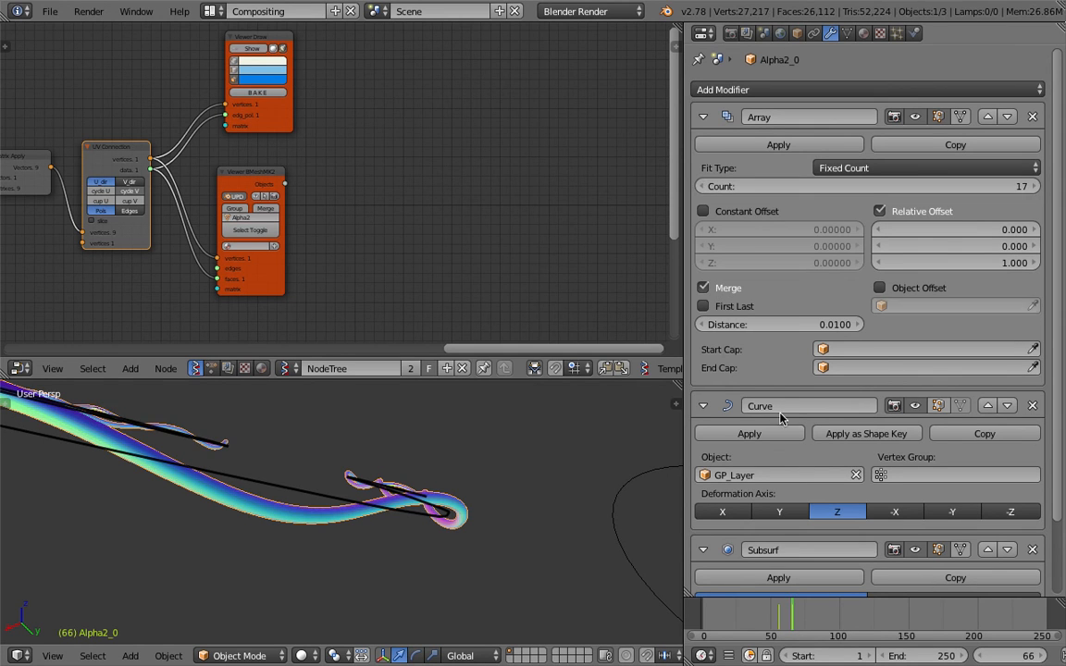
pyautogui.moveTo(383, 445); pyautogui.dragTo(352, 431, button='middle')
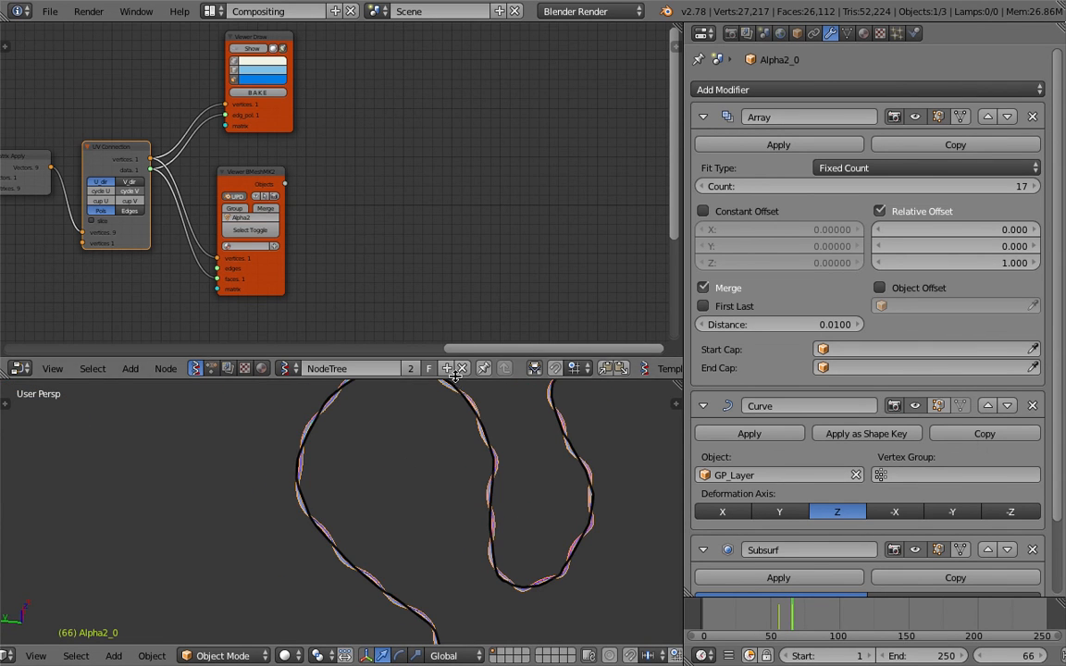
# - Enlarge the 3D view and set the tube's Array modifier count to 16
pyautogui.moveTo(455, 379); pyautogui.dragTo(450, 139)
pyautogui.moveTo(400, 283); pyautogui.dragTo(376, 285, button='middle')
pyautogui.moveTo(705, 233); pyautogui.dragTo(660, 214, button='middle')
pyautogui.moveTo(838, 187)
pyautogui.mouseDown()
pyautogui.moveTo(805, 187)
pyautogui.moveTo(865, 187)
pyautogui.moveTo(852, 187)
pyautogui.mouseUp()
pyautogui.scroll(3, 466, 296)
pyautogui.moveTo(466, 297)
pyautogui.mouseDown(button='middle')
pyautogui.moveTo(418, 309)
pyautogui.moveTo(481, 294)
pyautogui.mouseUp(button='middle')
pyautogui.moveTo(958, 188); pyautogui.dragTo(874, 193)
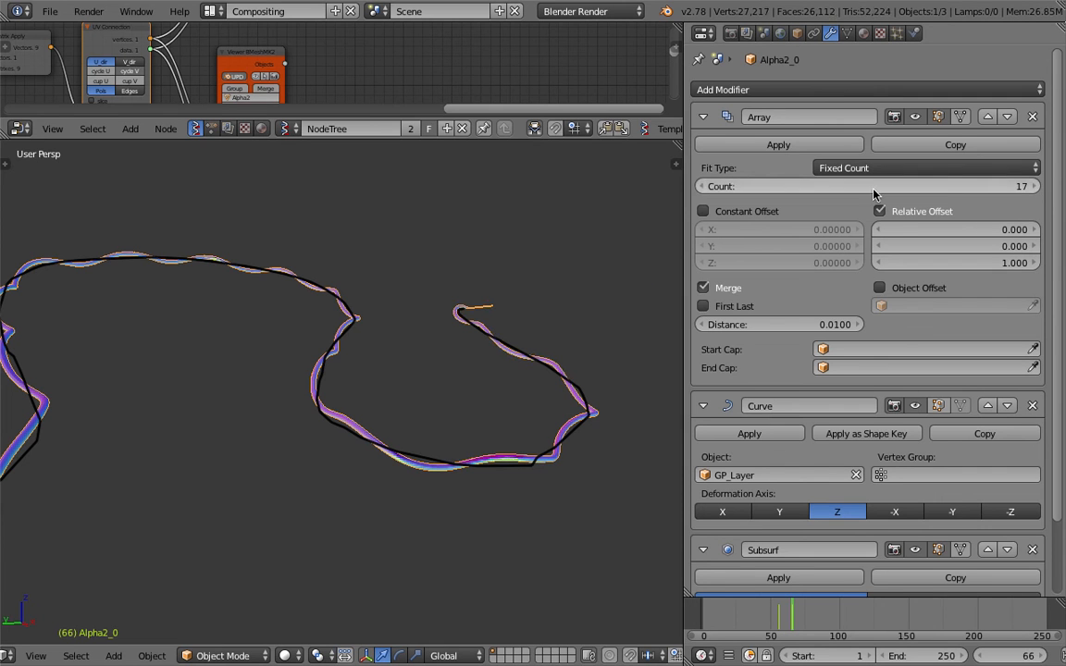
pyautogui.click(706, 187)
pyautogui.moveTo(407, 296); pyautogui.dragTo(478, 370, button='middle')
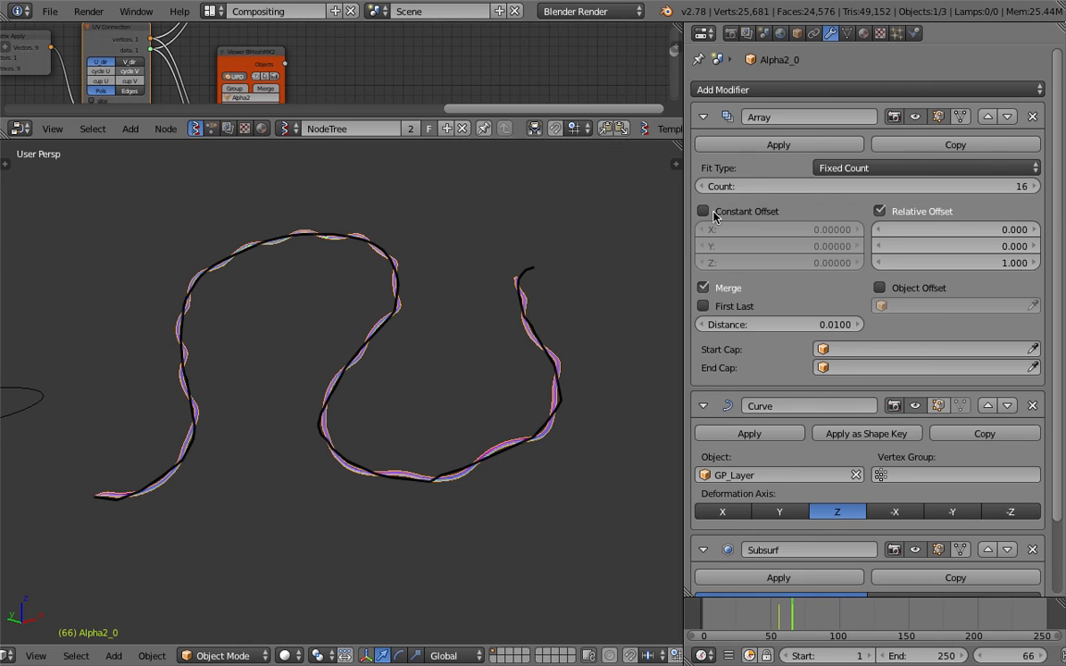
# - Set the Array modifier's merge distance to 1.0
pyautogui.moveTo(861, 324); pyautogui.dragTo(870, 324)
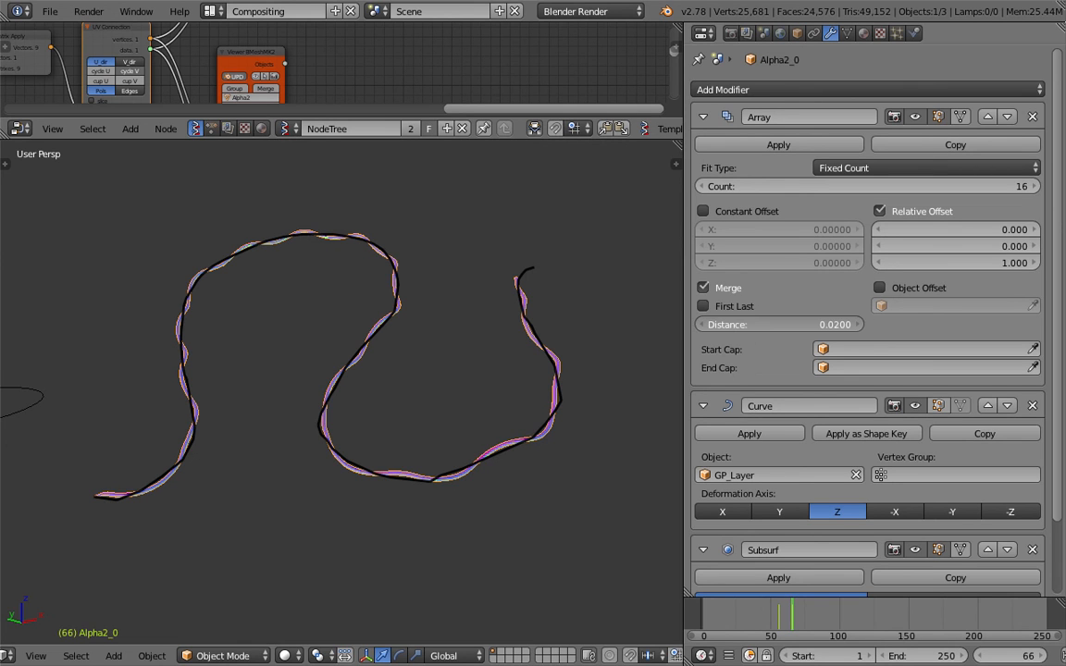
pyautogui.click(820, 325)
pyautogui.write('1')
pyautogui.press('Return')
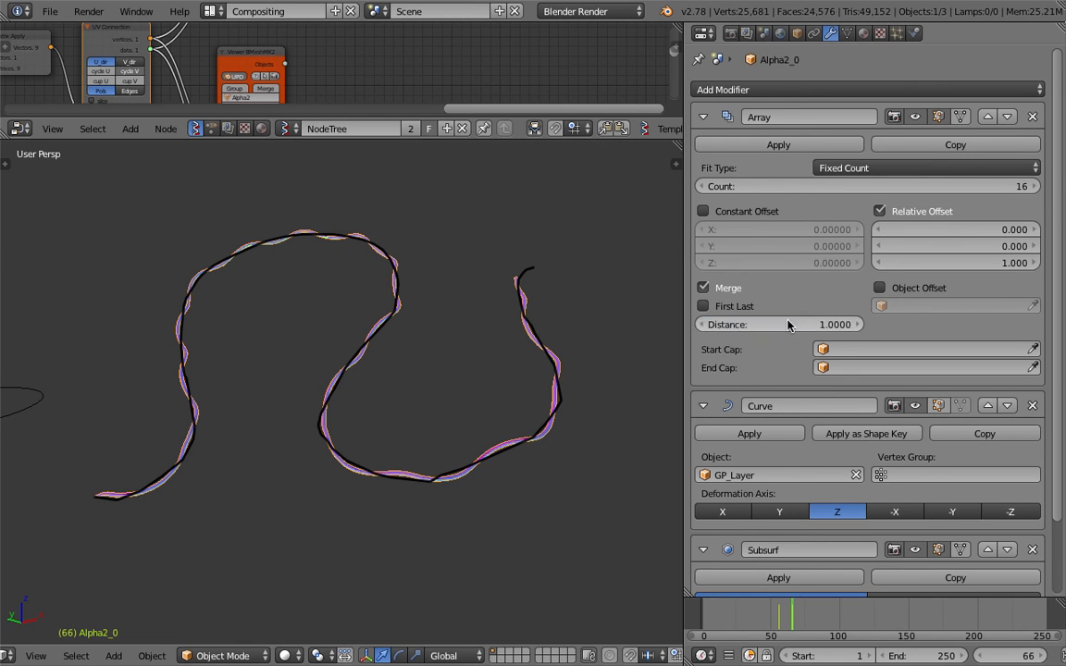
# - Add a Build modifier to the tube's modifier stack
pyautogui.moveTo(1058, 307); pyautogui.dragTo(1062, 383)
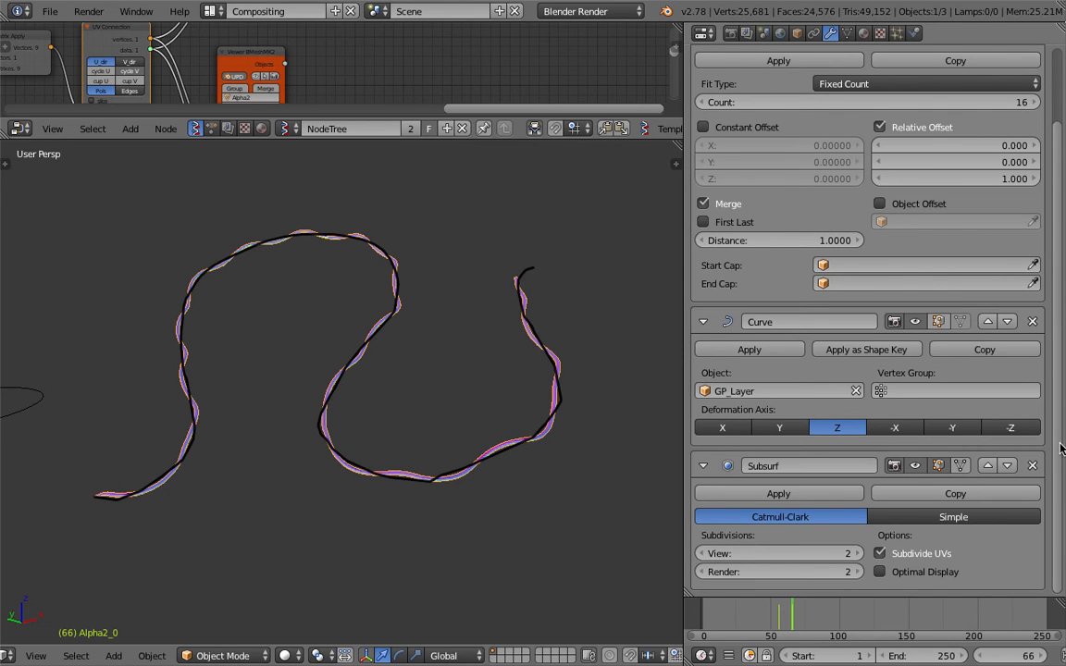
pyautogui.scroll(3, 776, 278)
pyautogui.click(775, 90)
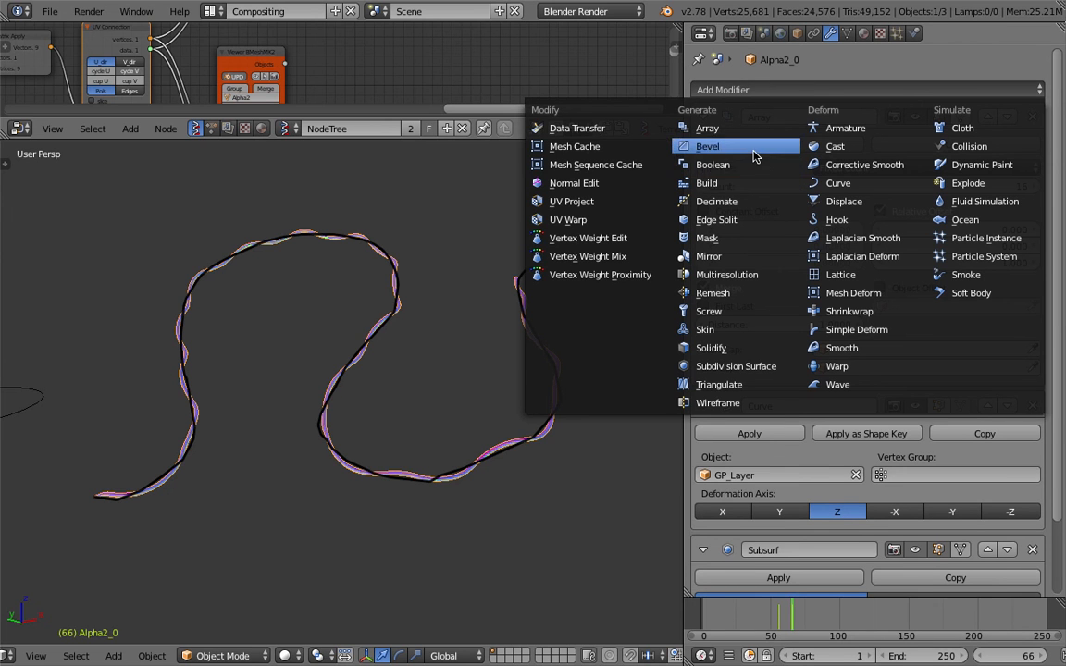
pyautogui.click(751, 183)
pyautogui.scroll(-5, 943, 509)
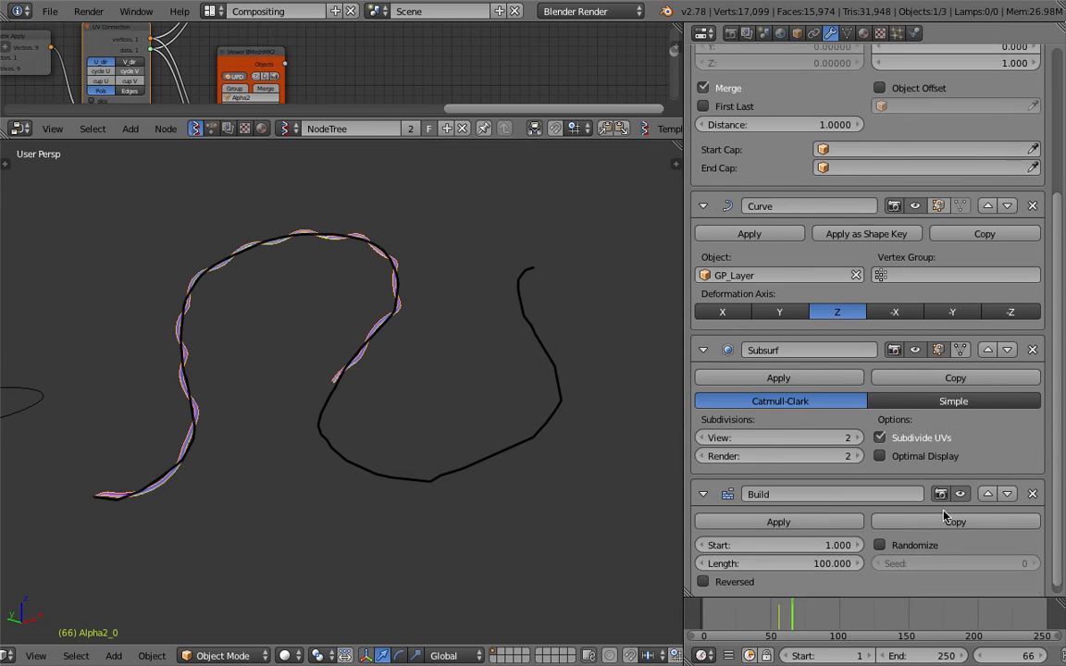
# - Move the Build modifier above Subsurf and set Subsurf's view subdivisions to 1
pyautogui.moveTo(752, 620)
pyautogui.mouseDown()
pyautogui.moveTo(741, 620)
pyautogui.moveTo(759, 616)
pyautogui.mouseUp()
pyautogui.click(987, 484)
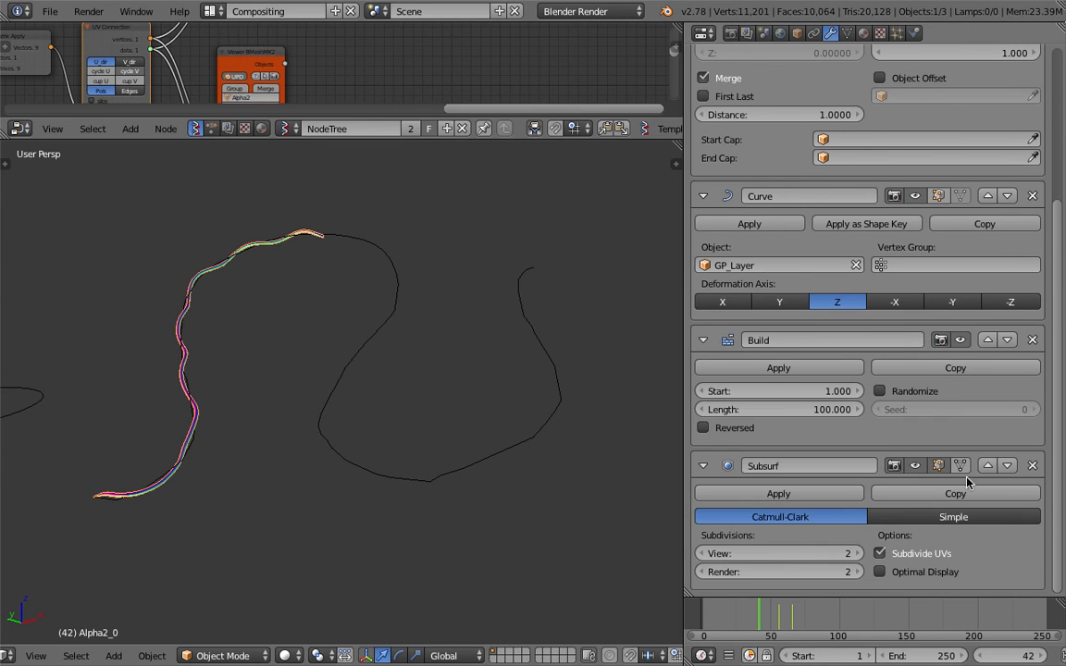
pyautogui.click(706, 555)
# - Scrub the timeline to preview the Build animation along the curve, stopping at frame 85
pyautogui.moveTo(733, 606); pyautogui.dragTo(885, 633)
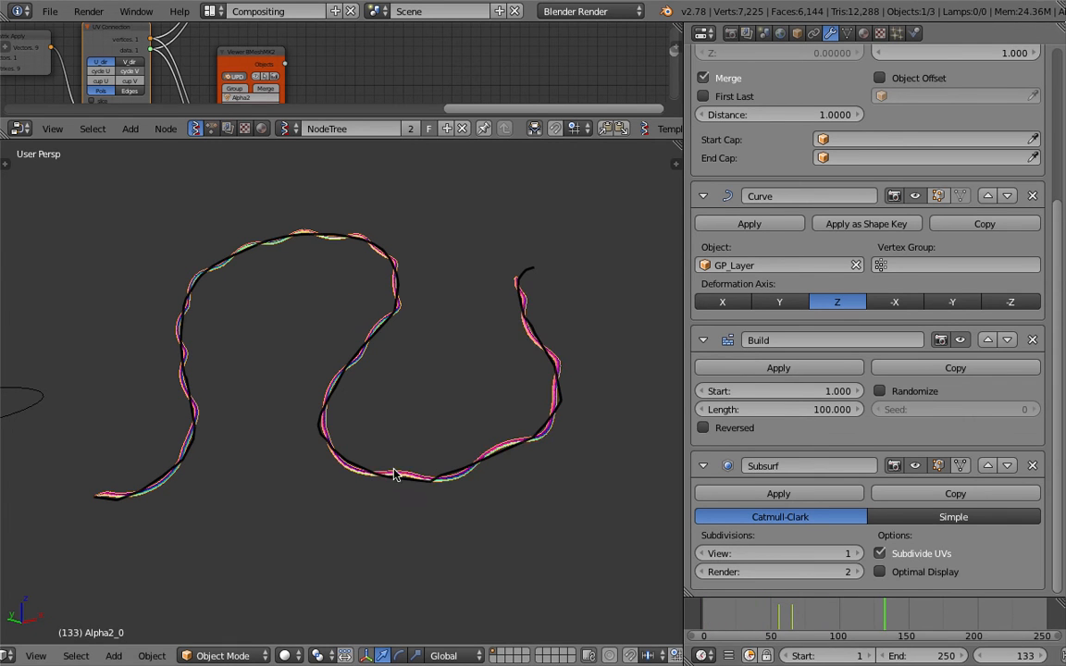
pyautogui.scroll(7, 408, 458)
pyautogui.scroll(-2, 419, 433)
pyautogui.moveTo(778, 613); pyautogui.dragTo(811, 610)
pyautogui.scroll(-5, 453, 470)
pyautogui.scroll(2, 498, 468)
pyautogui.moveTo(797, 614)
pyautogui.mouseDown()
pyautogui.moveTo(726, 615)
pyautogui.moveTo(828, 609)
pyautogui.moveTo(818, 610)
pyautogui.mouseUp()
# - Sketch freehand grease pencil strokes around the tube, including braided strands, an arrow, coils and a closed outline
pyautogui.moveTo(274, 497); pyautogui.dragTo(493, 447, button='middle')
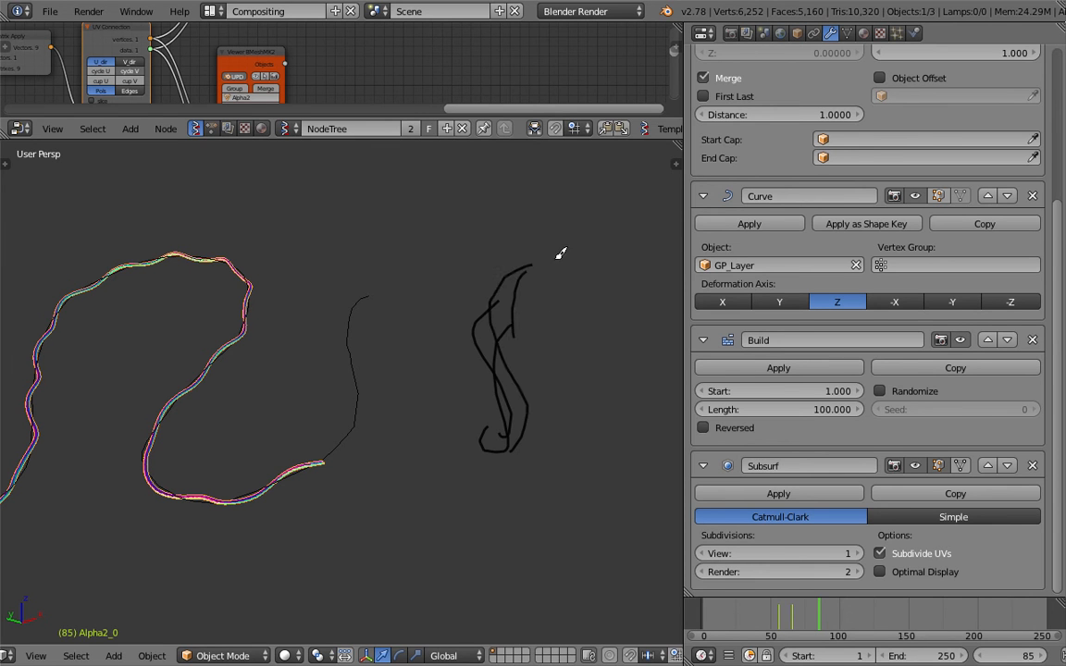
pyautogui.moveTo(508, 277); pyautogui.dragTo(407, 275, button='middle')
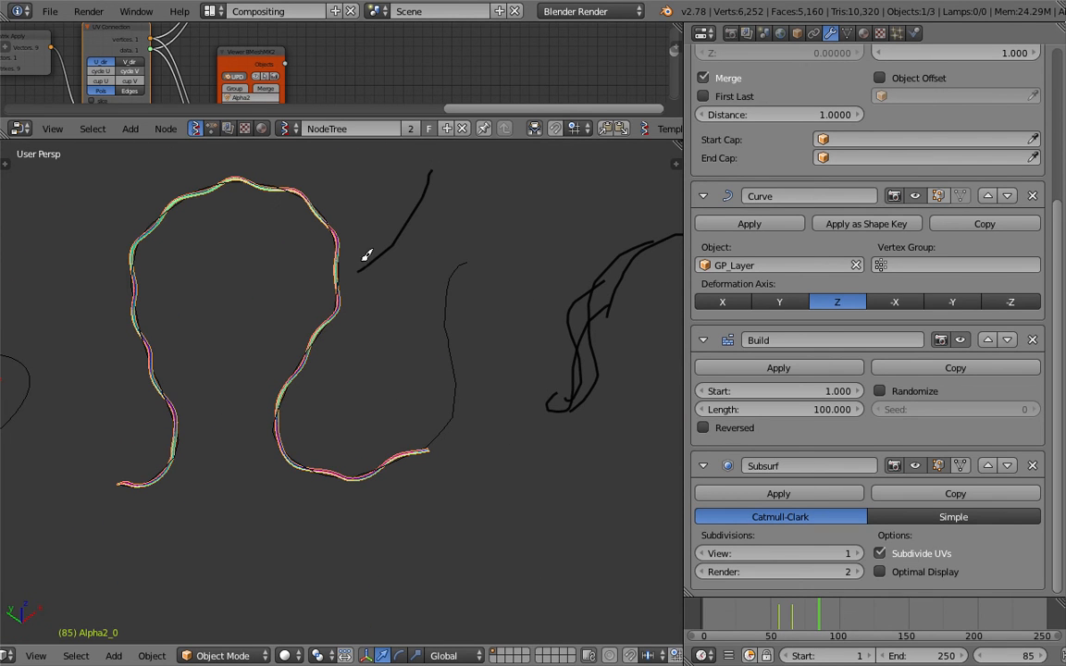
pyautogui.moveTo(380, 287); pyautogui.dragTo(335, 378, button='middle')
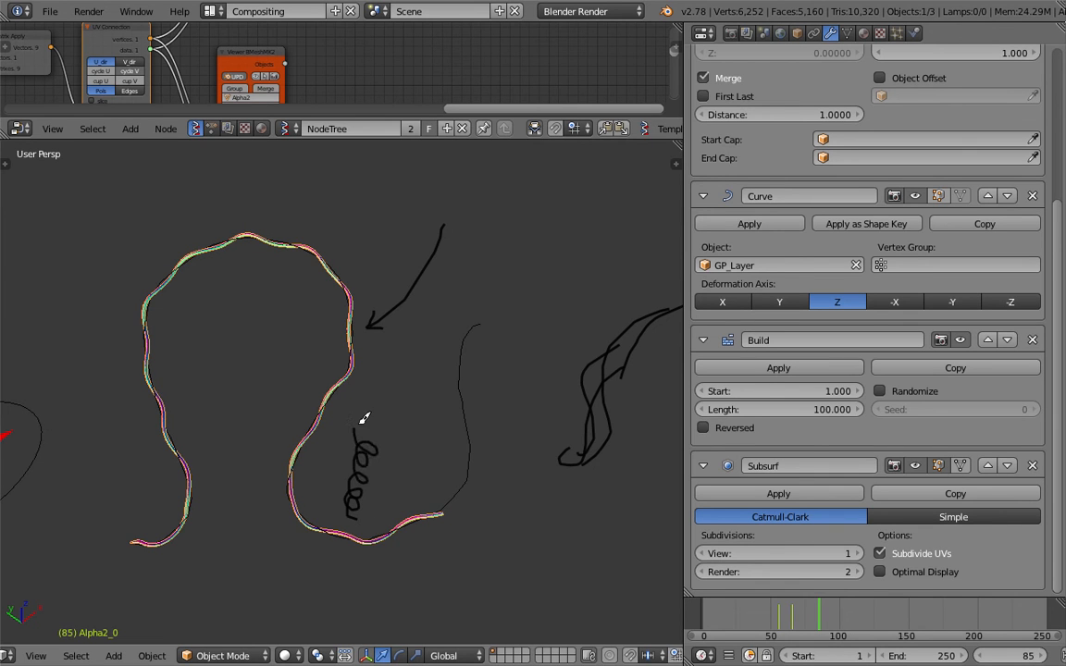
pyautogui.moveTo(400, 396)
pyautogui.mouseDown(button='middle')
pyautogui.moveTo(339, 469)
pyautogui.moveTo(311, 465)
pyautogui.moveTo(309, 442)
pyautogui.moveTo(456, 557)
pyautogui.mouseUp(button='middle')
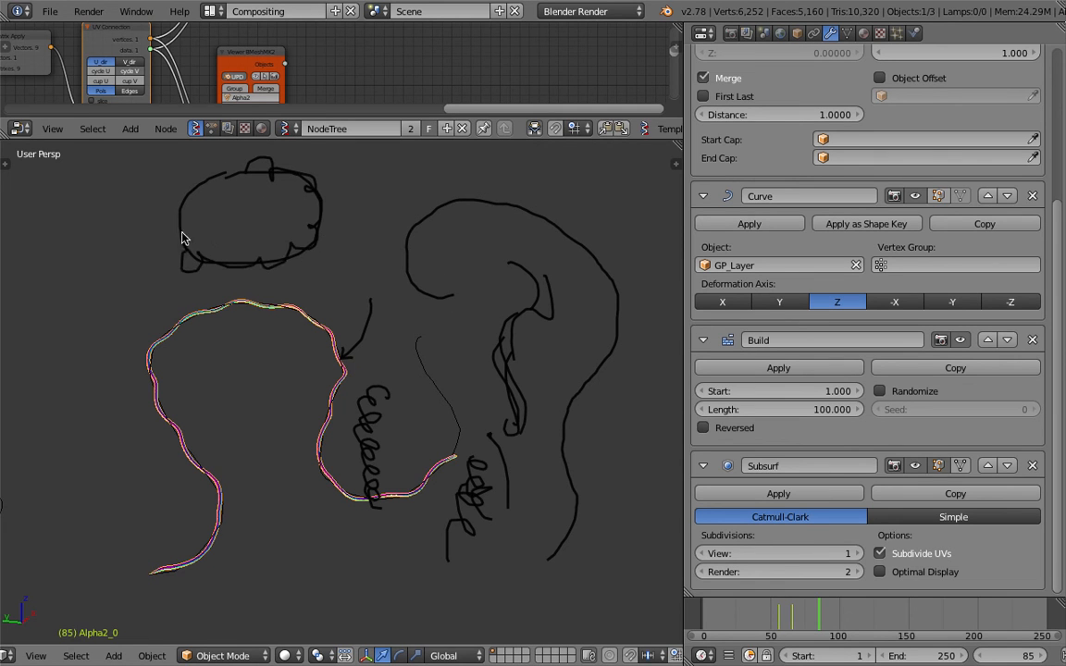
pyautogui.keyDown('shift'); pyautogui.moveTo(276, 236); pyautogui.dragTo(345, 294, button='middle'); pyautogui.keyUp('shift')
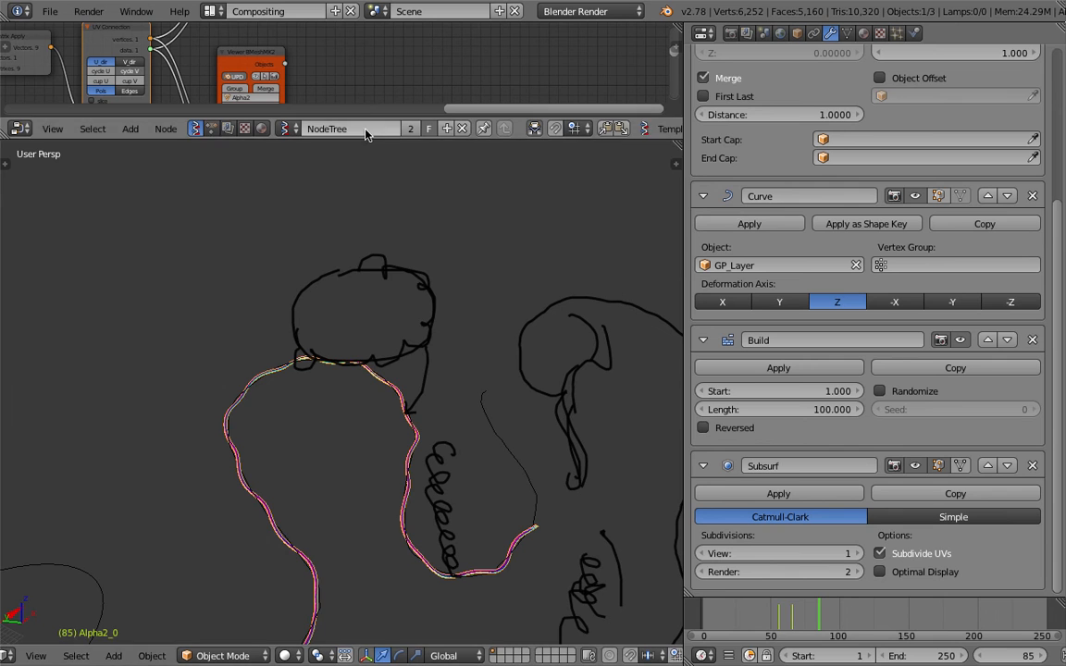
# - Enlarge the node editor and examine the complete node tree alongside the tube and its modifier stack
pyautogui.moveTo(369, 140); pyautogui.dragTo(394, 334)
pyautogui.moveTo(401, 377); pyautogui.dragTo(401, 396)
pyautogui.scroll(-5, 403, 192)
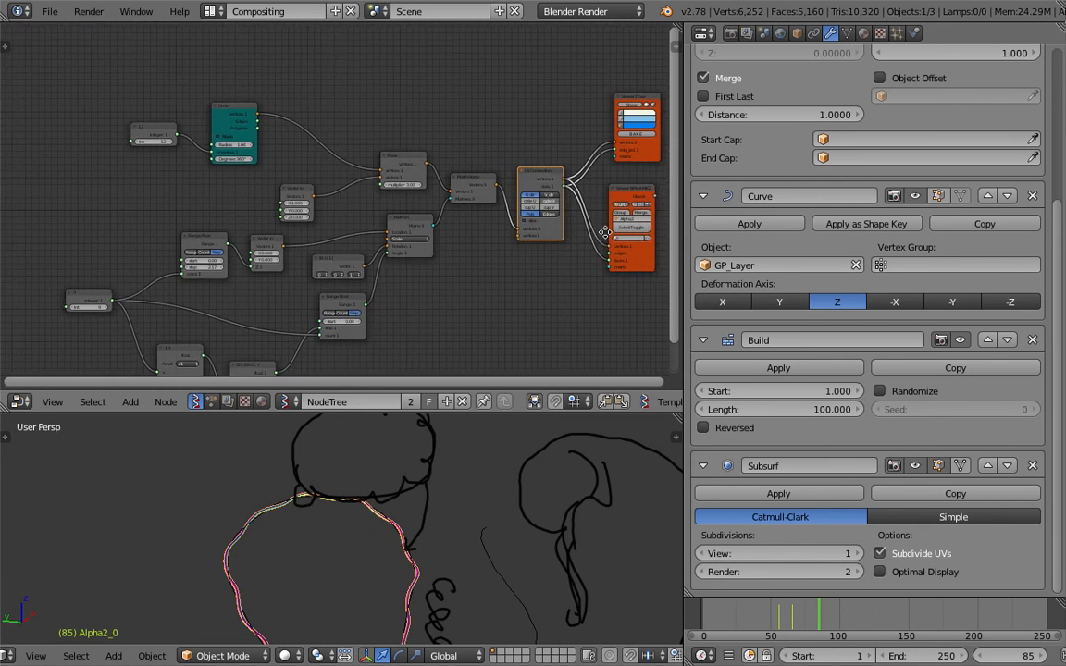
pyautogui.scroll(2, 404, 192)
pyautogui.scroll(6, 764, 118)
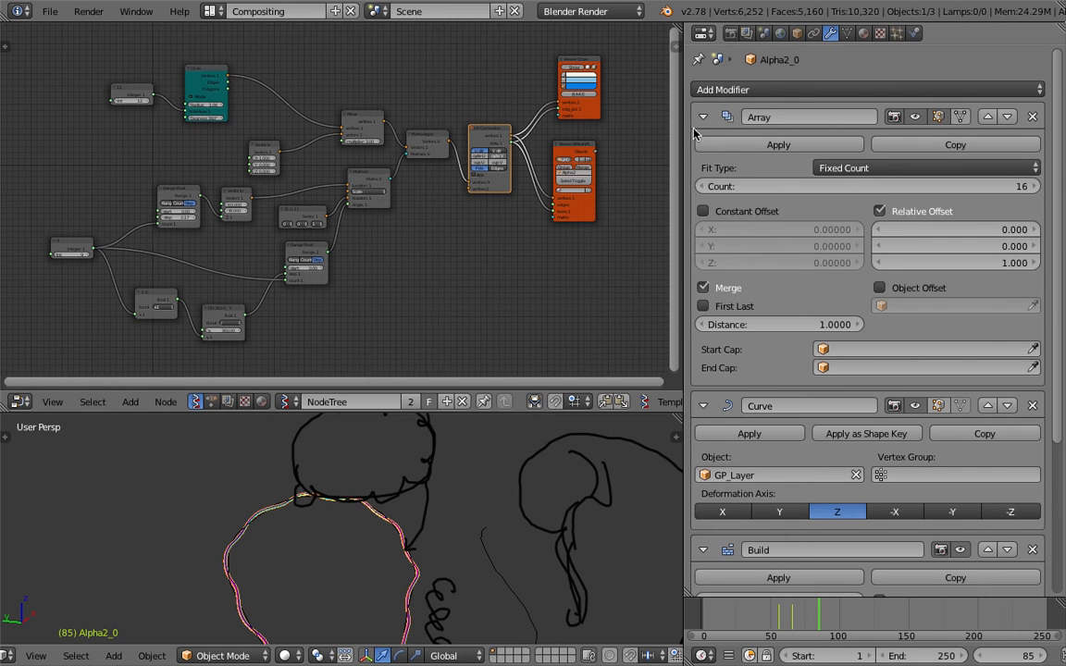
pyautogui.moveTo(407, 482)
pyautogui.mouseDown(button='middle')
pyautogui.moveTo(388, 507)
pyautogui.moveTo(352, 509)
pyautogui.moveTo(495, 452)
pyautogui.moveTo(583, 516)
pyautogui.moveTo(388, 528)
pyautogui.moveTo(462, 459)
pyautogui.moveTo(463, 527)
pyautogui.mouseUp(button='middle')
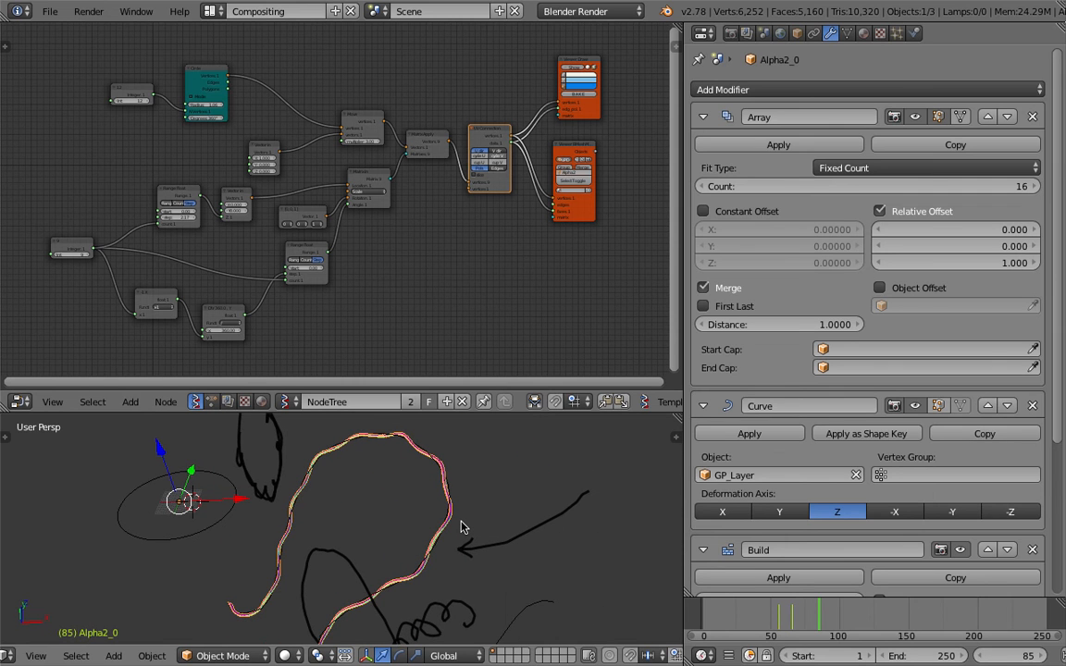